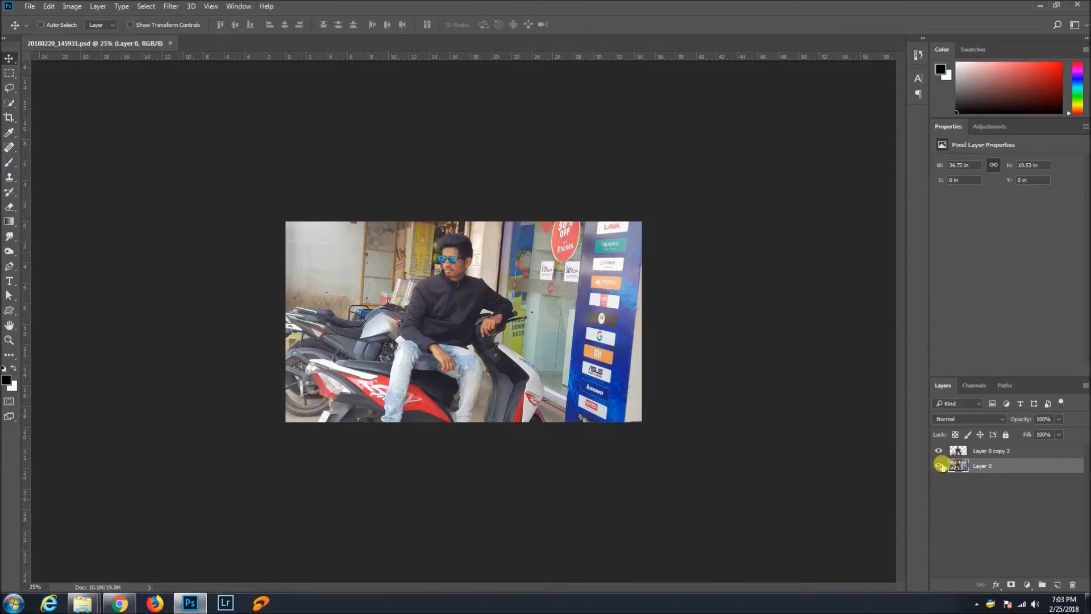
# Hide the original photo layer so only the cut-out rider shows, with the whole canvas in view.
pyautogui.click(940, 465)
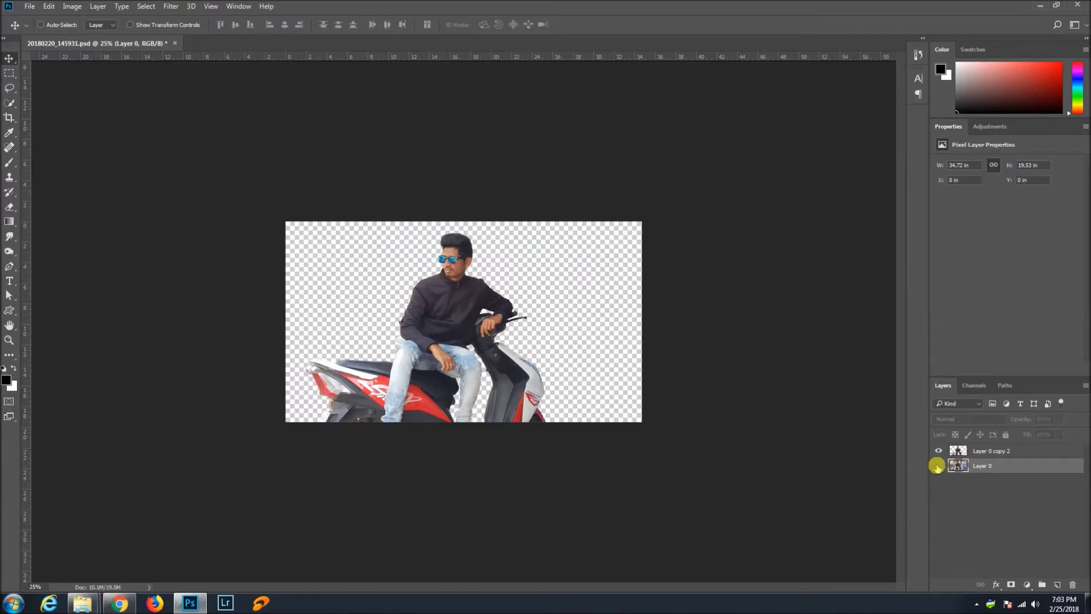
pyautogui.click(937, 466)
pyautogui.hotkey('ctrl', '0')
pyautogui.click(937, 466)
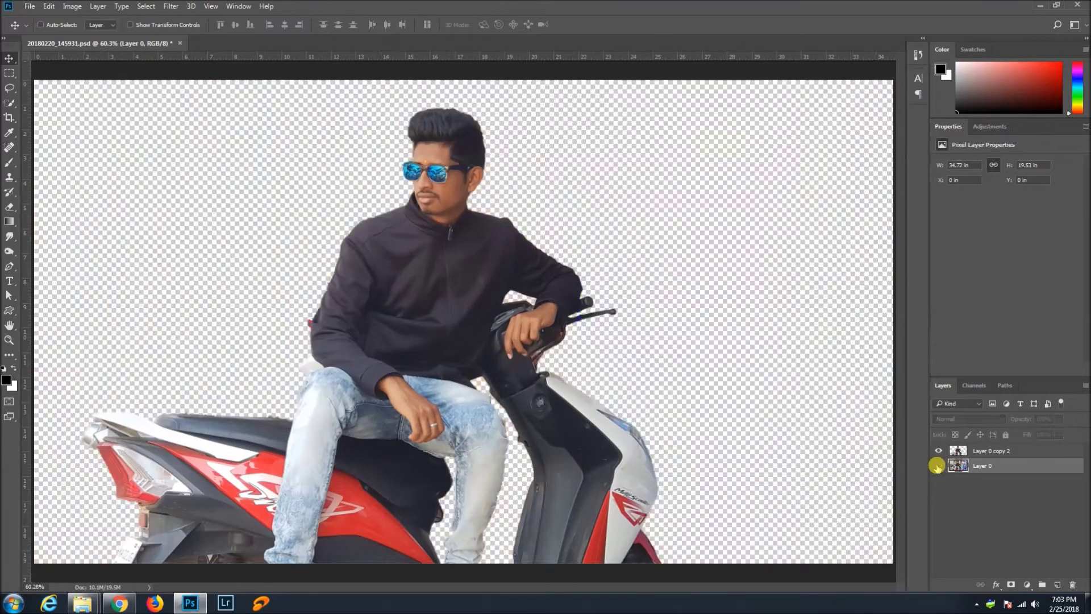
pyautogui.hotkey('ctrl', '-')
pyautogui.hotkey('ctrl', '-')
# Place the orange bokeh image from Explorer, centre it and enlarge it to about 122%.
pyautogui.moveTo(81, 603)
pyautogui.click(73, 545)
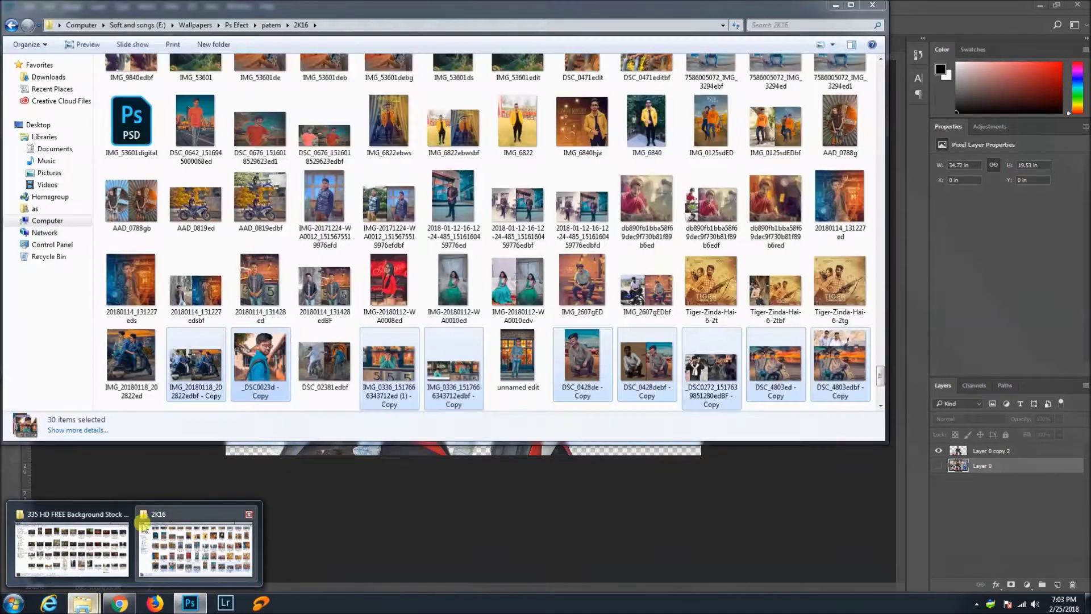
pyautogui.moveTo(460, 216); pyautogui.dragTo(164, 164)
pyautogui.moveTo(254, 206)
pyautogui.mouseDown()
pyautogui.moveTo(540, 332)
pyautogui.moveTo(506, 316)
pyautogui.mouseUp()
pyautogui.moveTo(581, 420); pyautogui.dragTo(649, 521)
pyautogui.moveTo(595, 384); pyautogui.dragTo(568, 382)
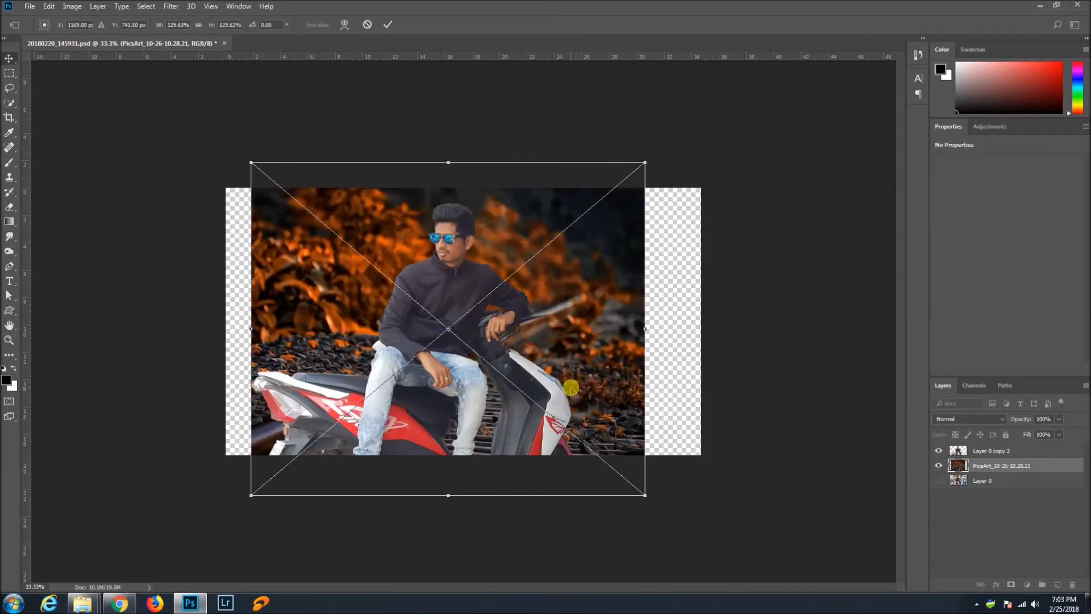
# Commit the enlarged background and rasterize its placed layer.
pyautogui.press('Return')
pyautogui.rightClick(980, 464)
pyautogui.click(869, 260)
# Crop the canvas to the background photo's left, right and top edges.
pyautogui.click(9, 117)
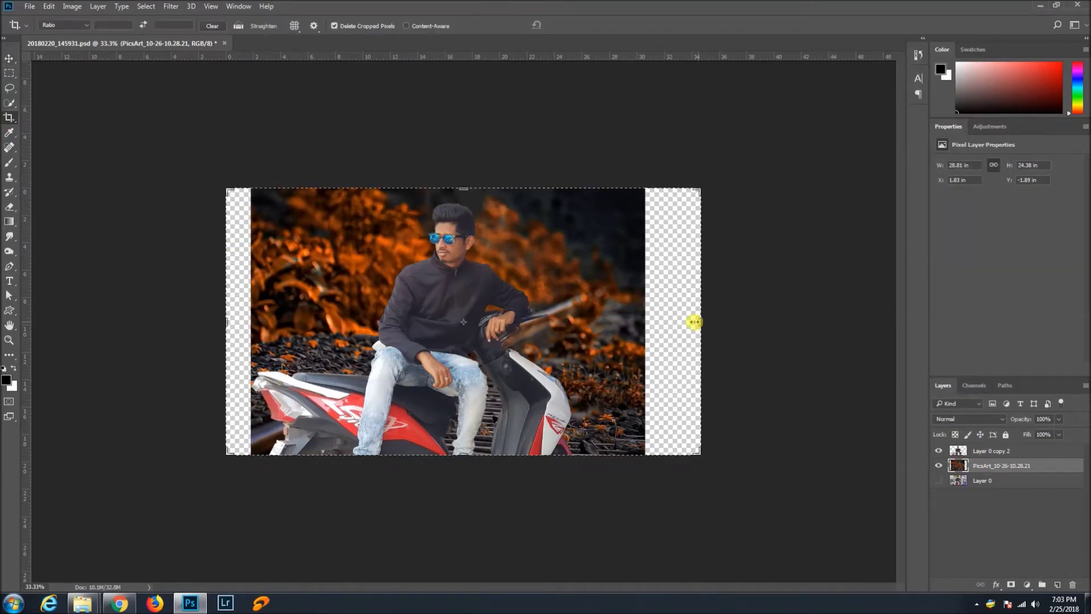
pyautogui.moveTo(694, 322); pyautogui.dragTo(666, 317)
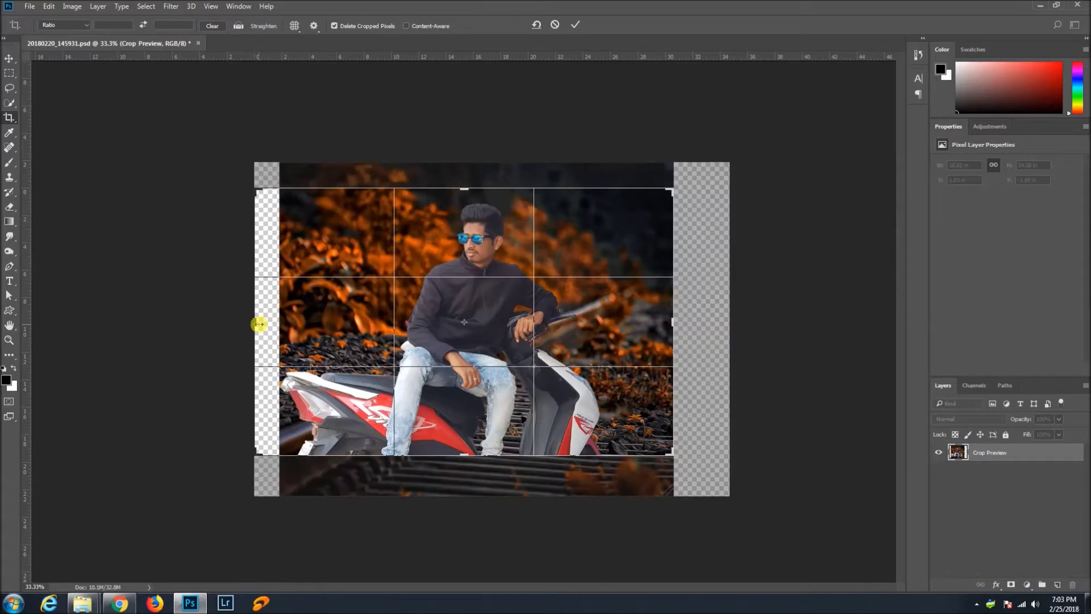
pyautogui.moveTo(259, 324); pyautogui.dragTo(275, 327)
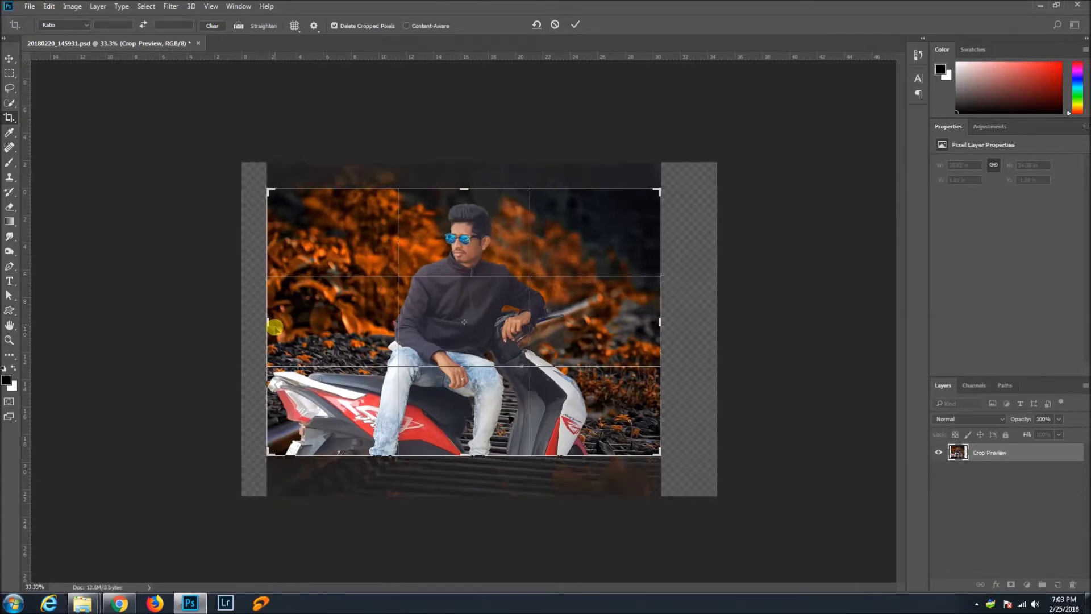
pyautogui.moveTo(456, 196); pyautogui.dragTo(464, 183)
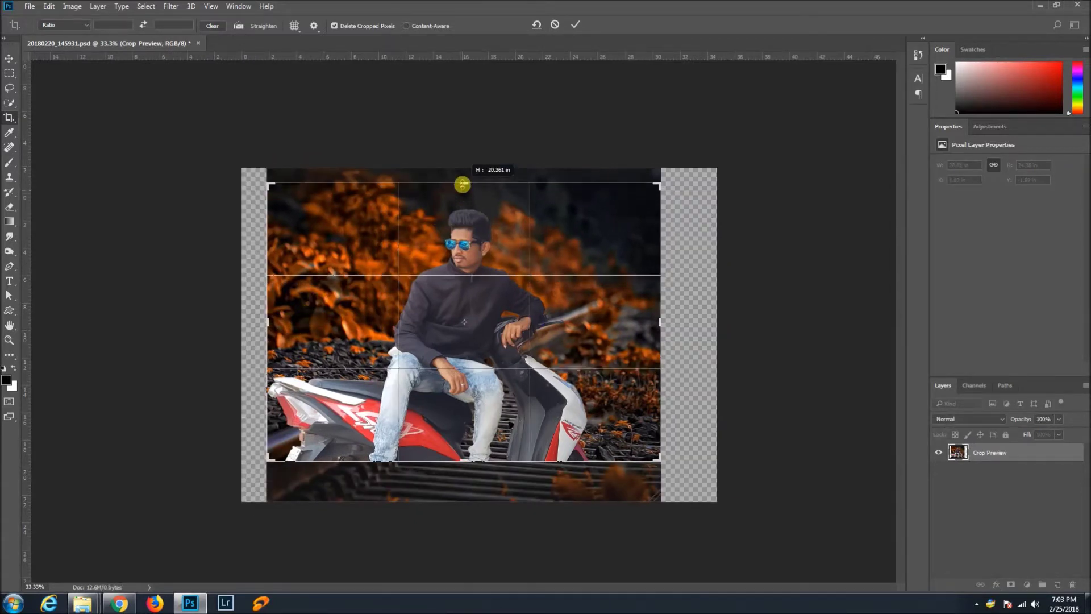
pyautogui.press('Return')
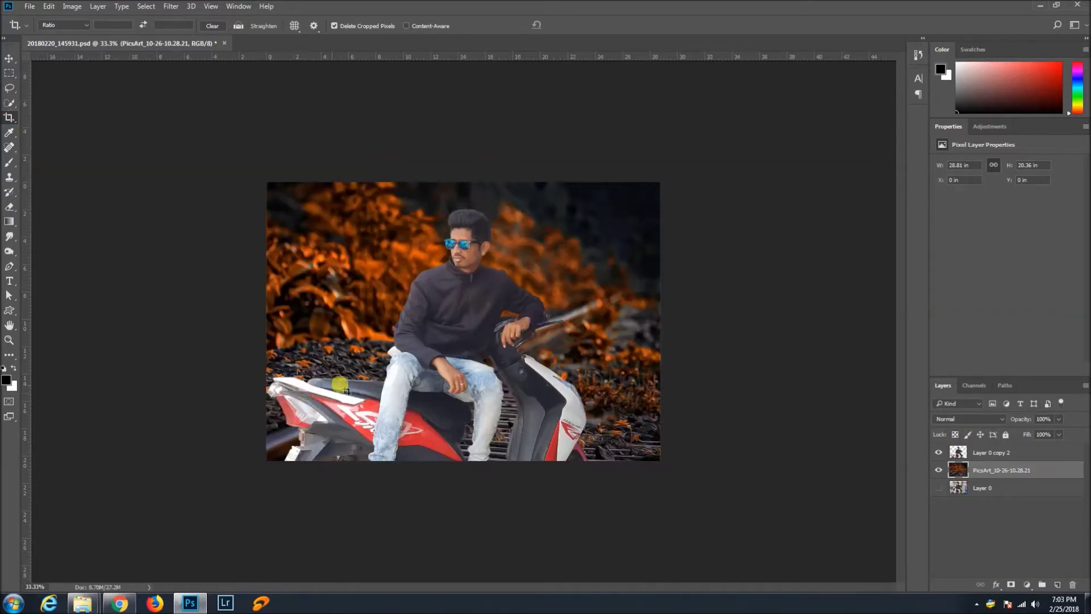
pyautogui.click(993, 606)
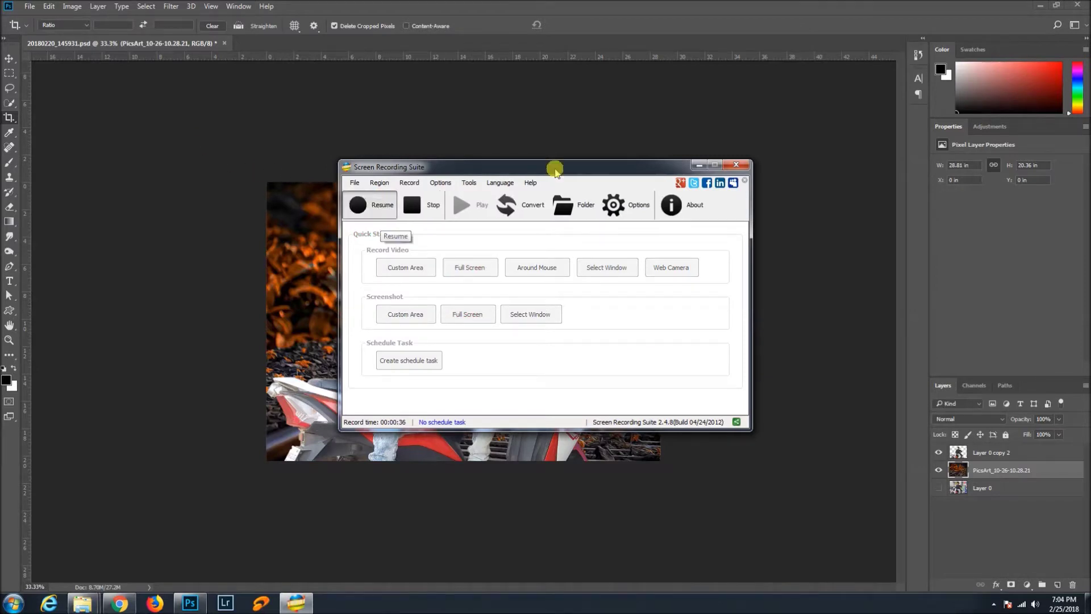
# Duplicate the top cut-out rider layer with Ctrl+J and launch Color Efex Pro 4 on the copy.
pyautogui.click(699, 165)
pyautogui.click(9, 58)
pyautogui.click(1038, 453)
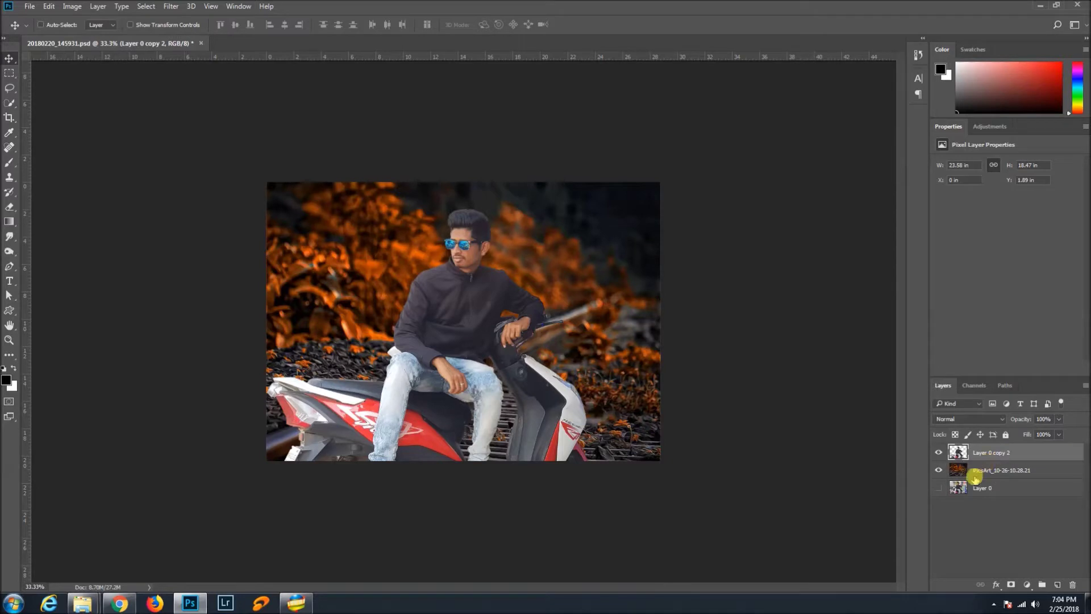
pyautogui.hotkey('ctrl', 'j')
pyautogui.click(170, 6)
pyautogui.moveTo(213, 245)
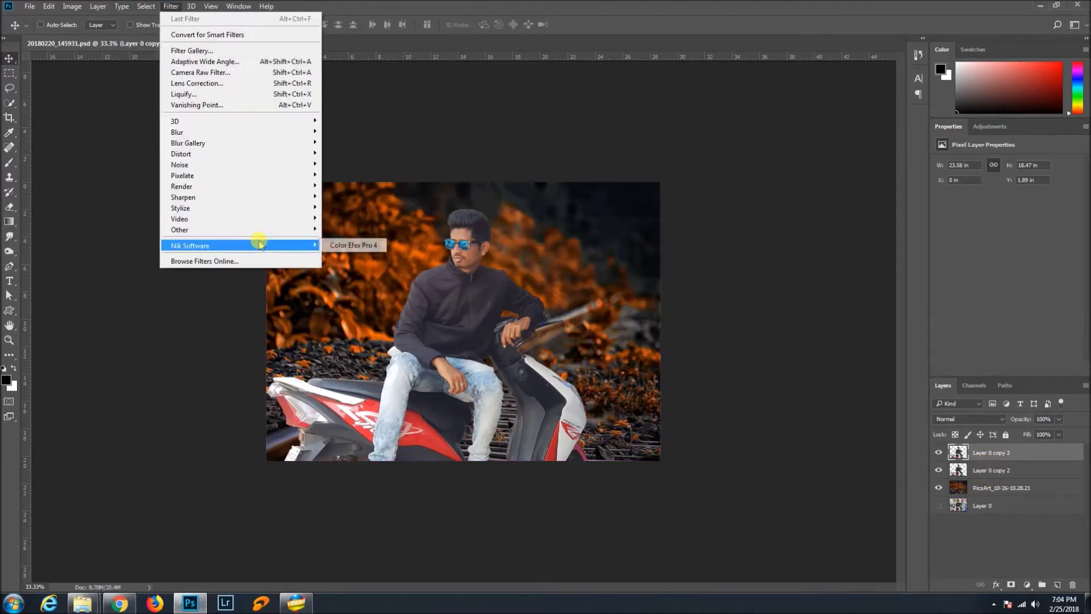
pyautogui.click(354, 245)
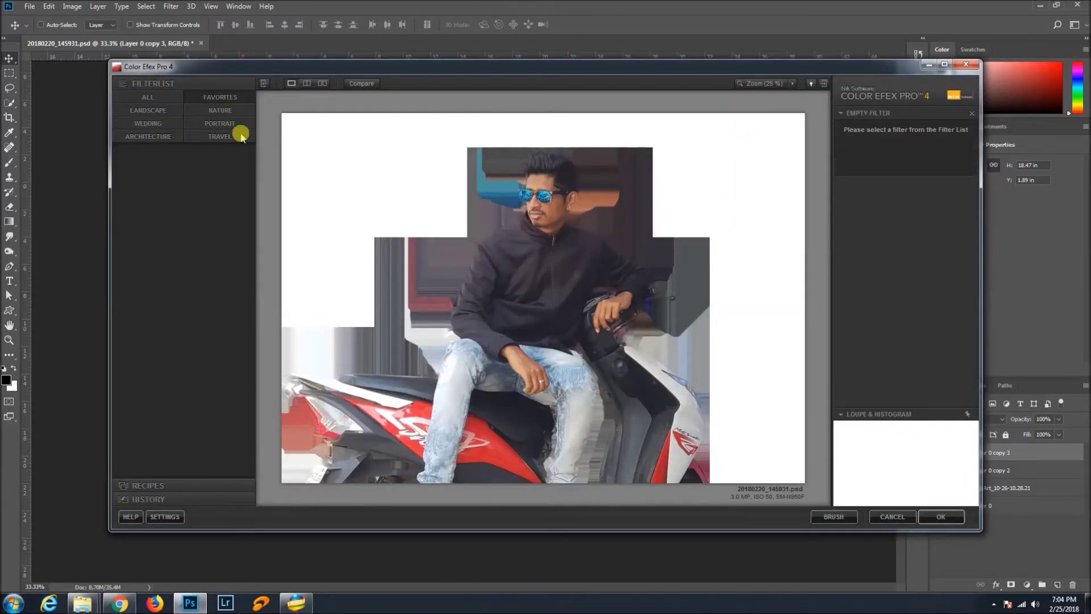
# Apply Contrast Color Range at 15% opacity with an 85% control point on the face.
pyautogui.click(150, 97)
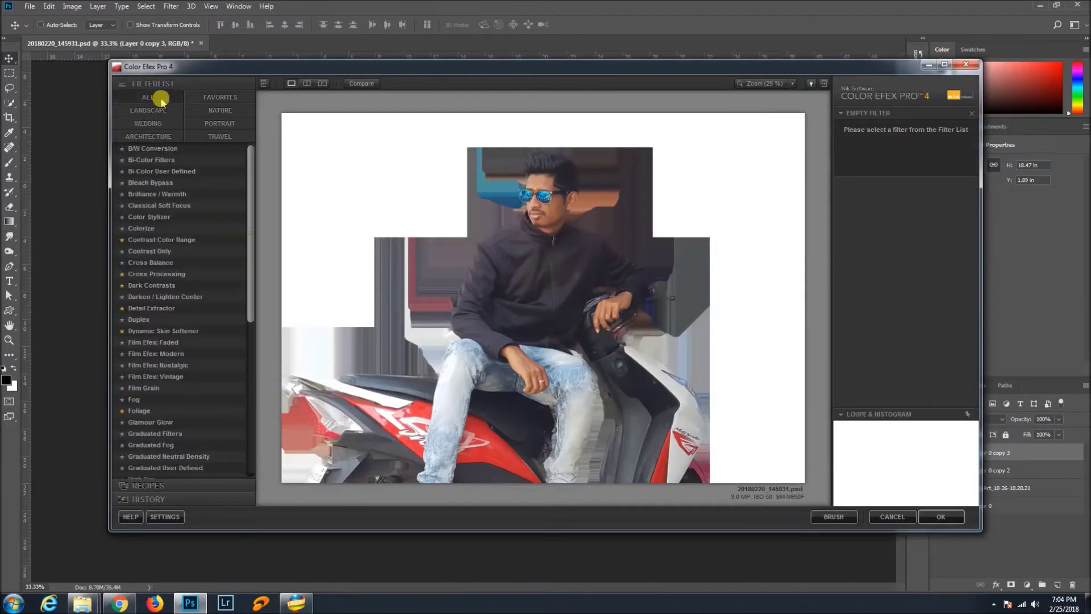
pyautogui.click(165, 239)
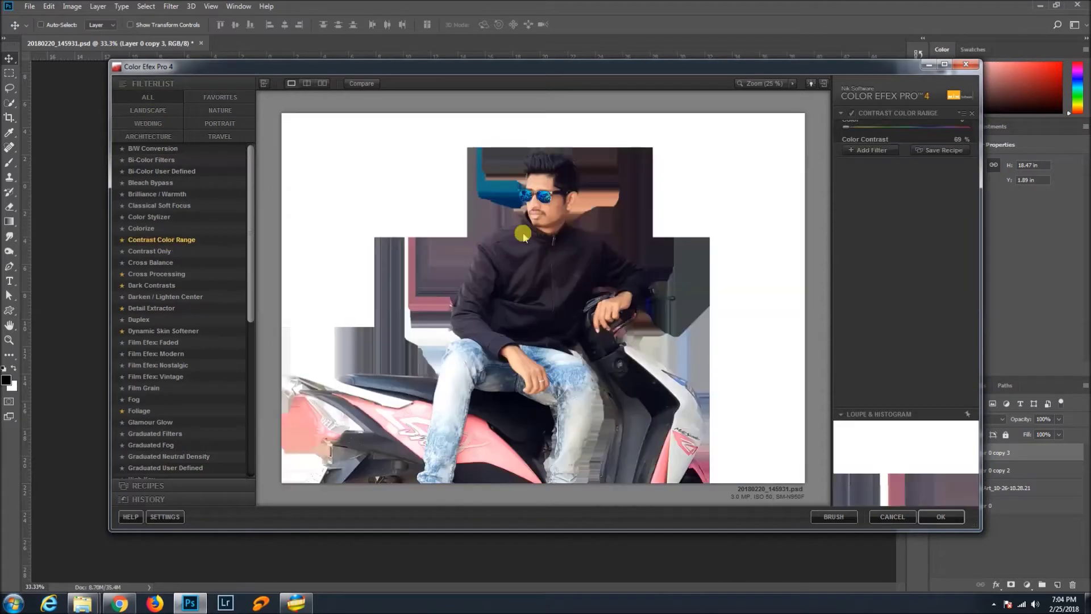
pyautogui.click(929, 249)
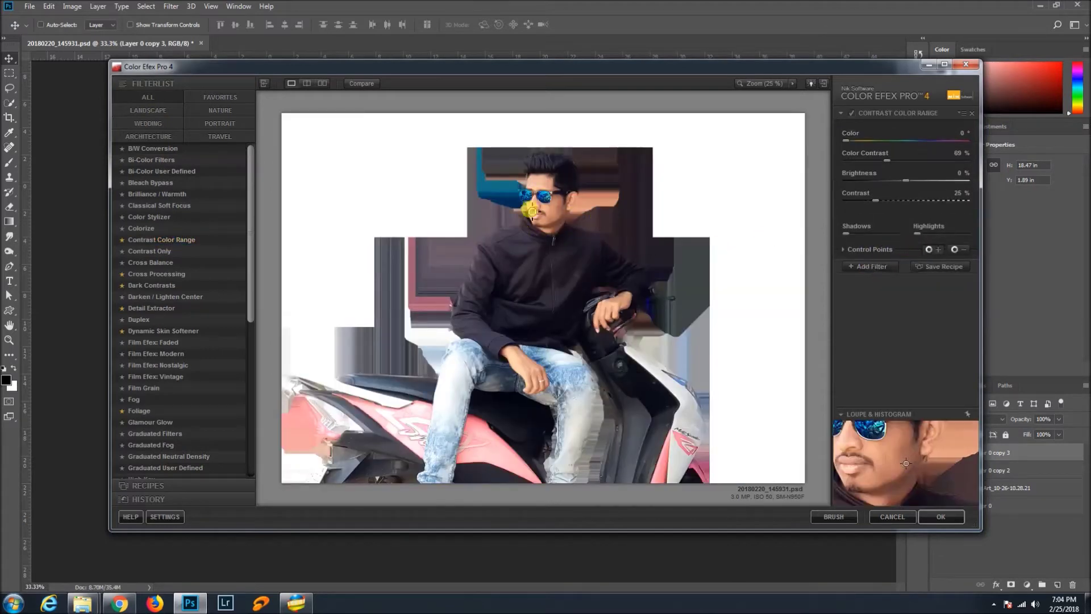
pyautogui.click(545, 200)
pyautogui.moveTo(568, 206); pyautogui.dragTo(573, 204)
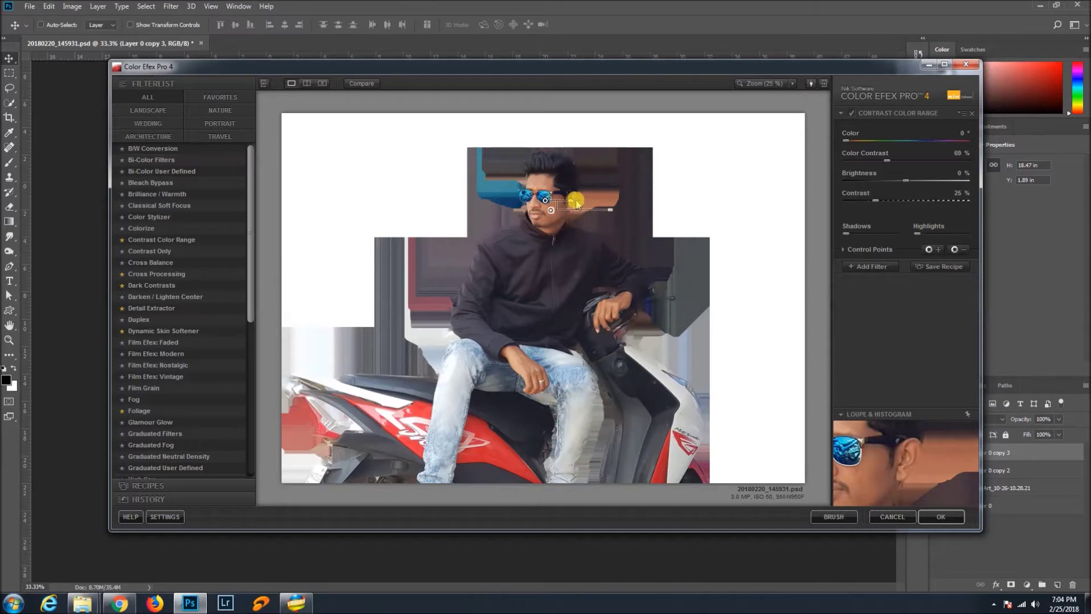
pyautogui.click(852, 248)
pyautogui.moveTo(852, 274); pyautogui.dragTo(884, 271)
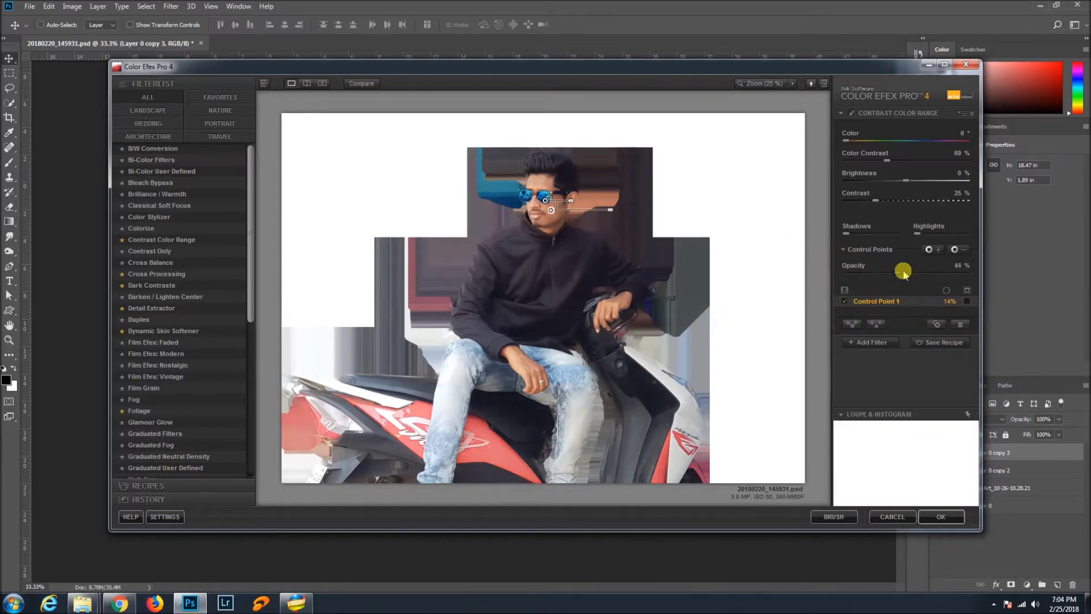
pyautogui.click(853, 114)
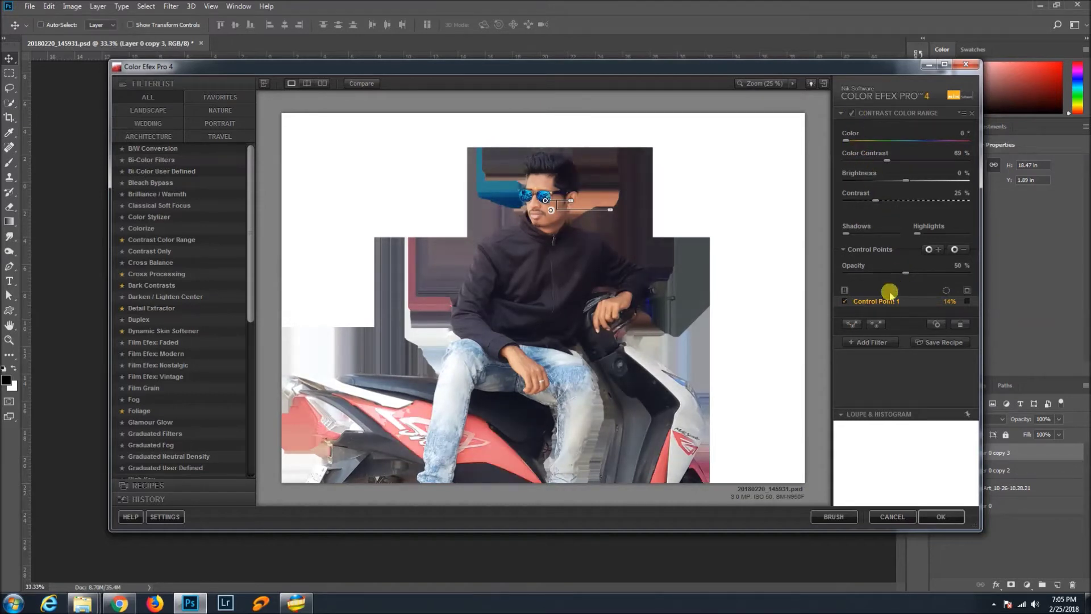
pyautogui.click(864, 273)
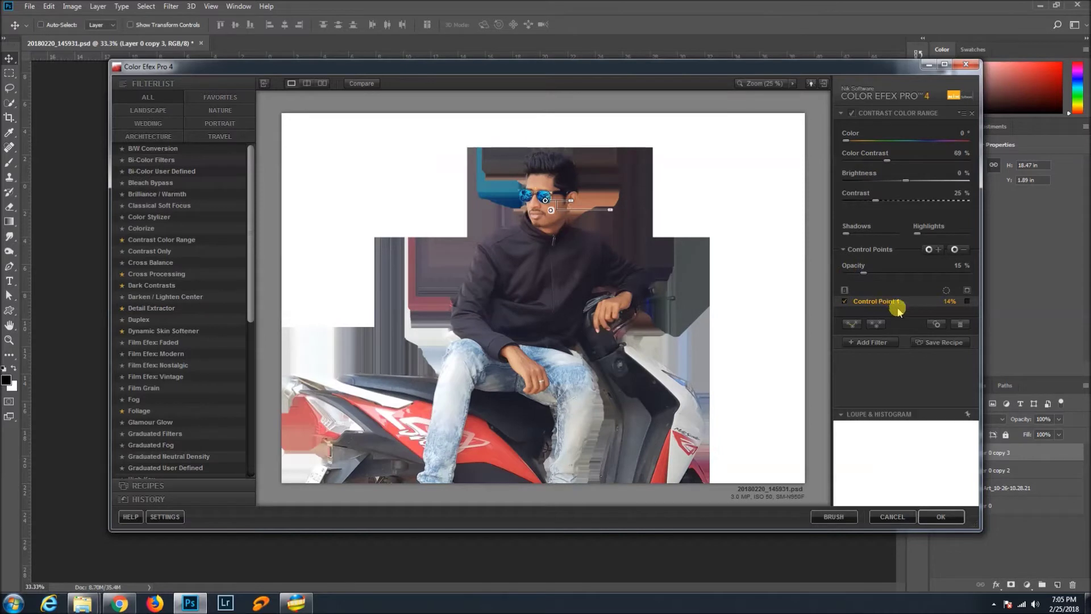
pyautogui.click(845, 301)
pyautogui.click(844, 301)
pyautogui.moveTo(617, 215); pyautogui.dragTo(612, 216)
# Stack a Detail Extractor filter and open a third filter slot.
pyautogui.click(867, 342)
pyautogui.click(165, 307)
pyautogui.click(861, 265)
pyautogui.click(864, 355)
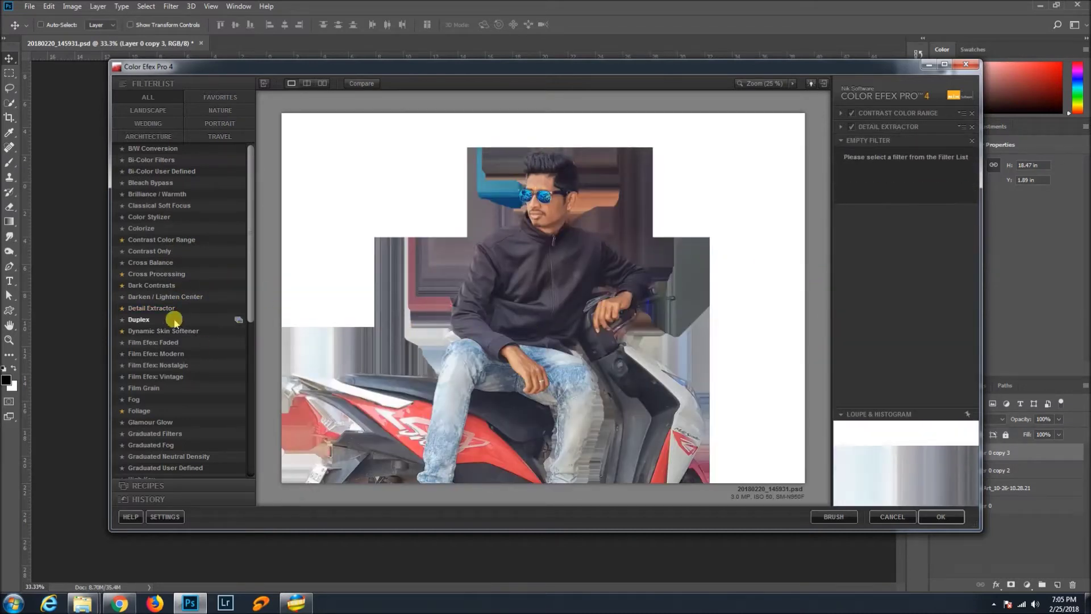
# Add Dark Contrasts at about 74% opacity and a Foliage filter to the stack.
pyautogui.click(152, 284)
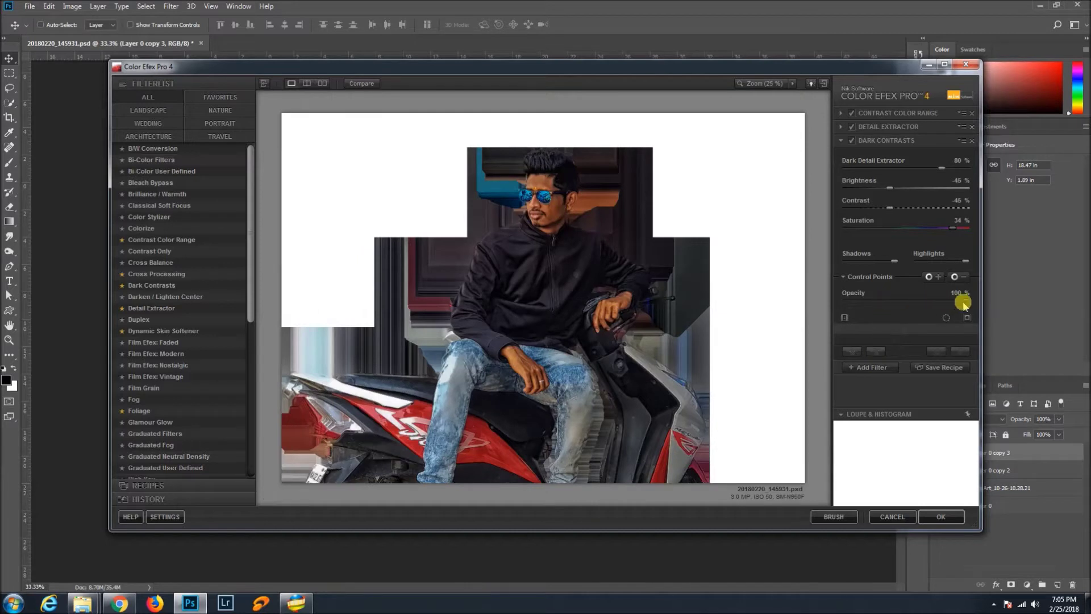
pyautogui.moveTo(957, 305); pyautogui.dragTo(931, 305)
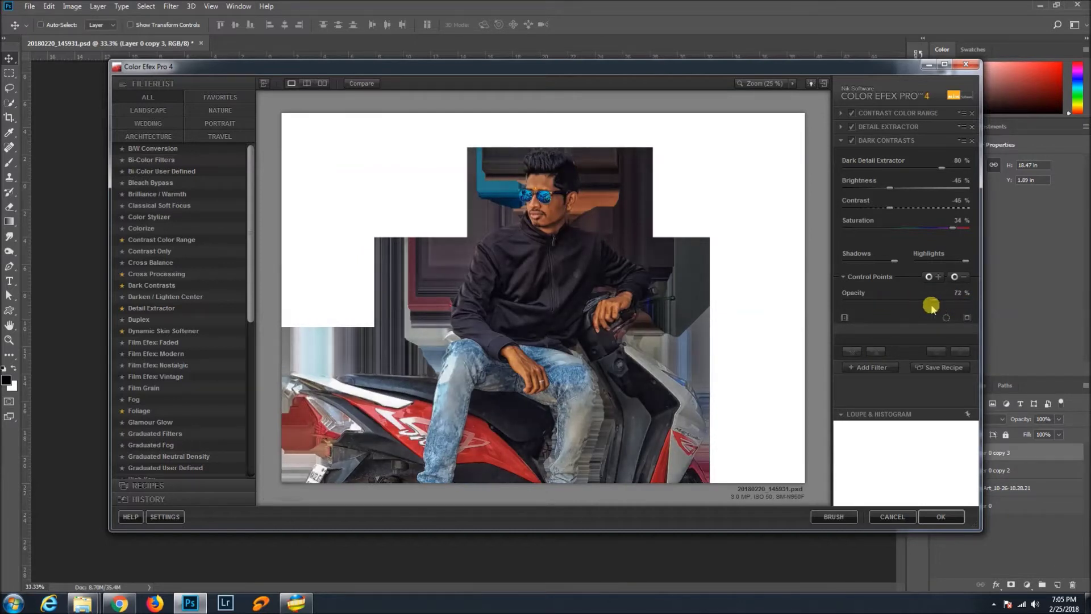
pyautogui.click(875, 375)
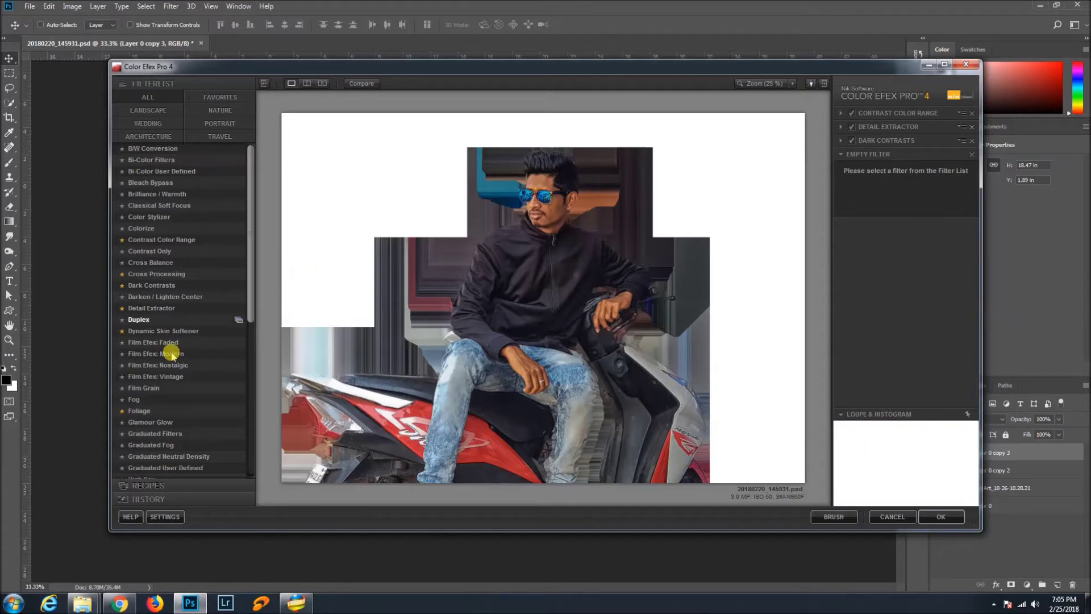
pyautogui.click(157, 410)
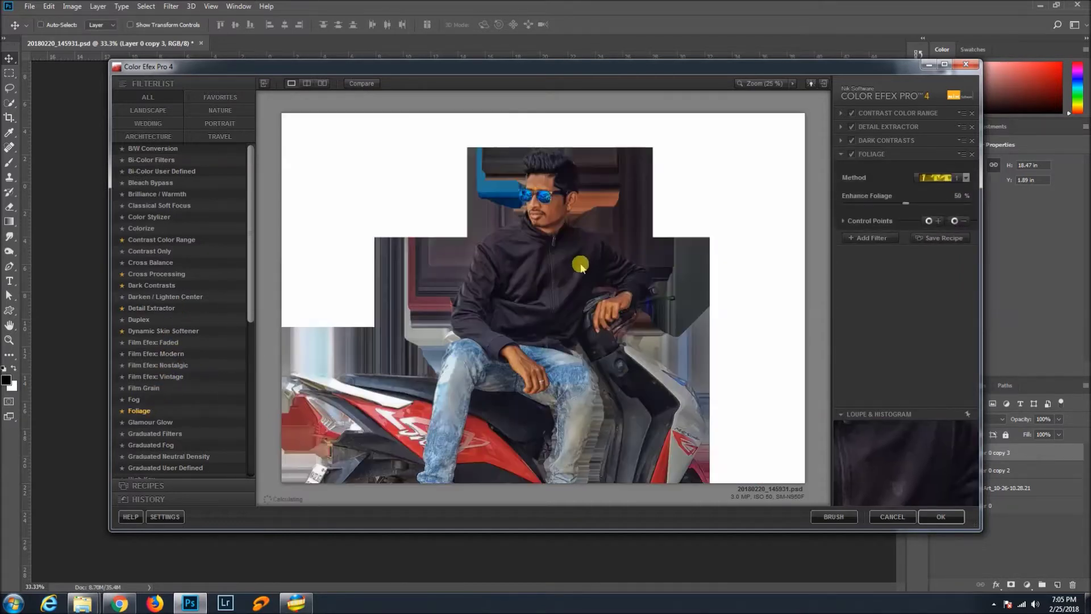
pyautogui.click(871, 236)
# Add Indian Summer using method 2 plus an empty slot, and apply the filter stack.
pyautogui.scroll(-5, 170, 405)
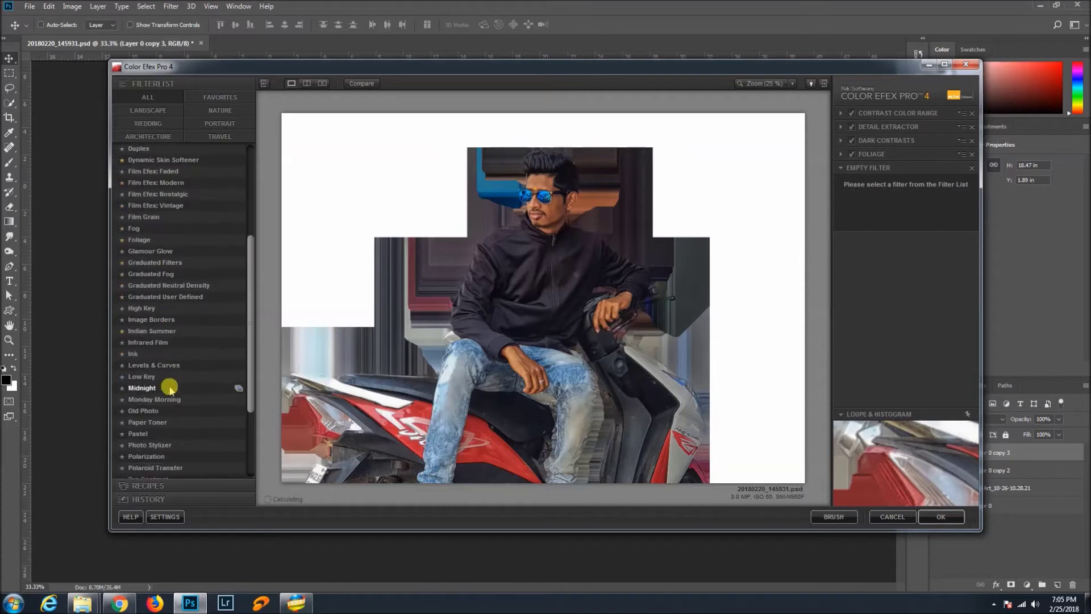
pyautogui.scroll(-3, 162, 398)
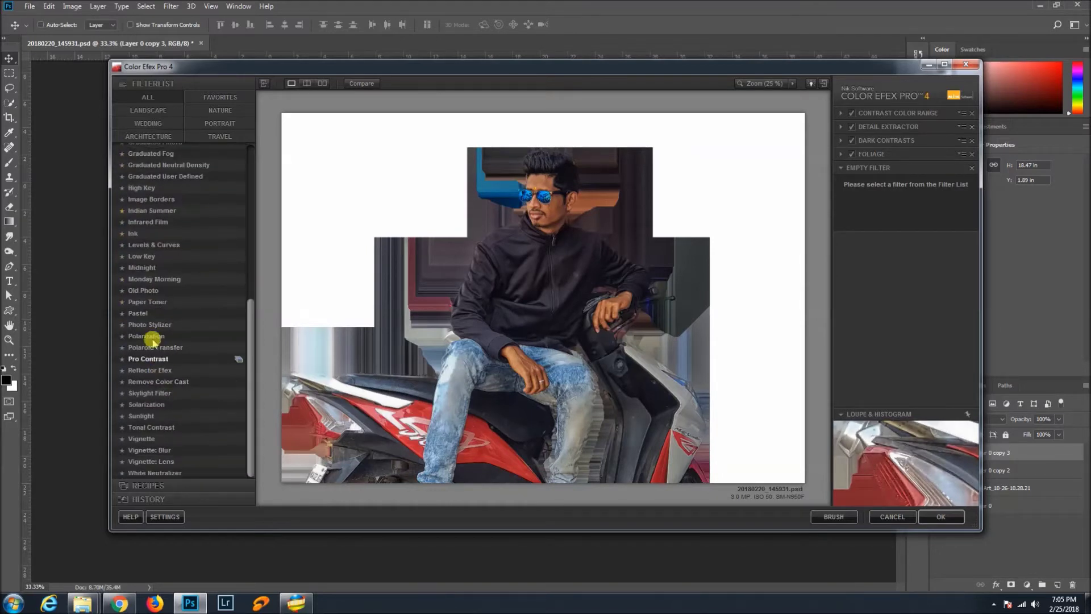
pyautogui.click(159, 211)
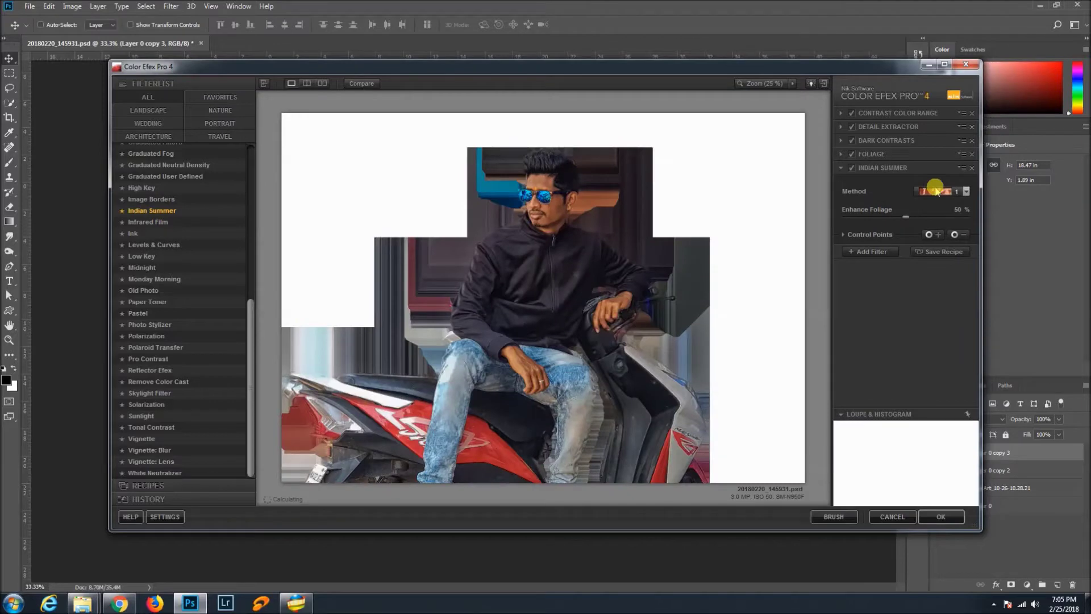
pyautogui.click(937, 192)
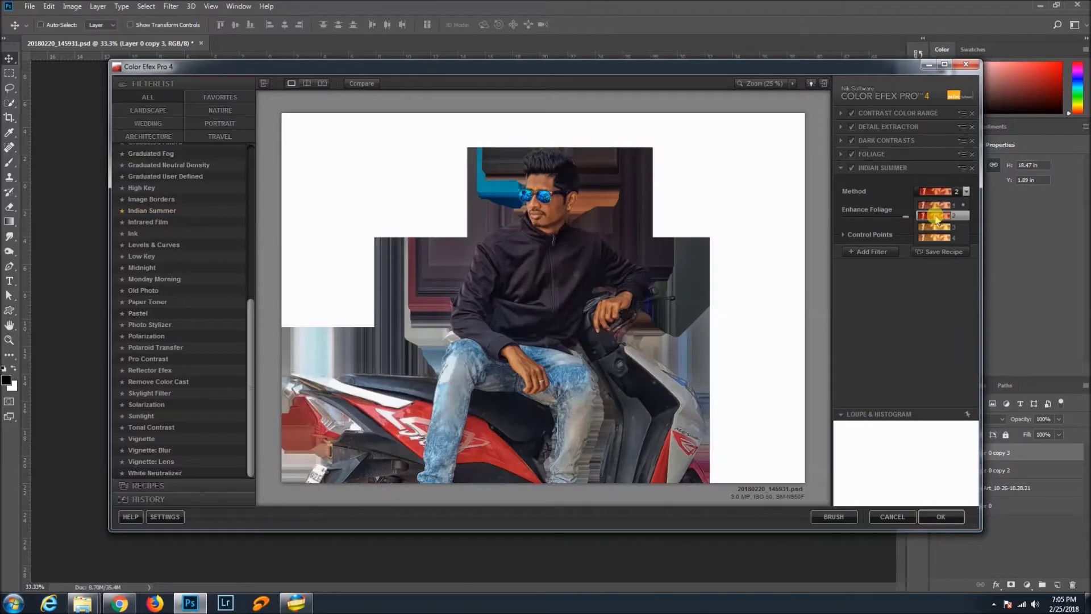
pyautogui.click(935, 217)
pyautogui.click(872, 251)
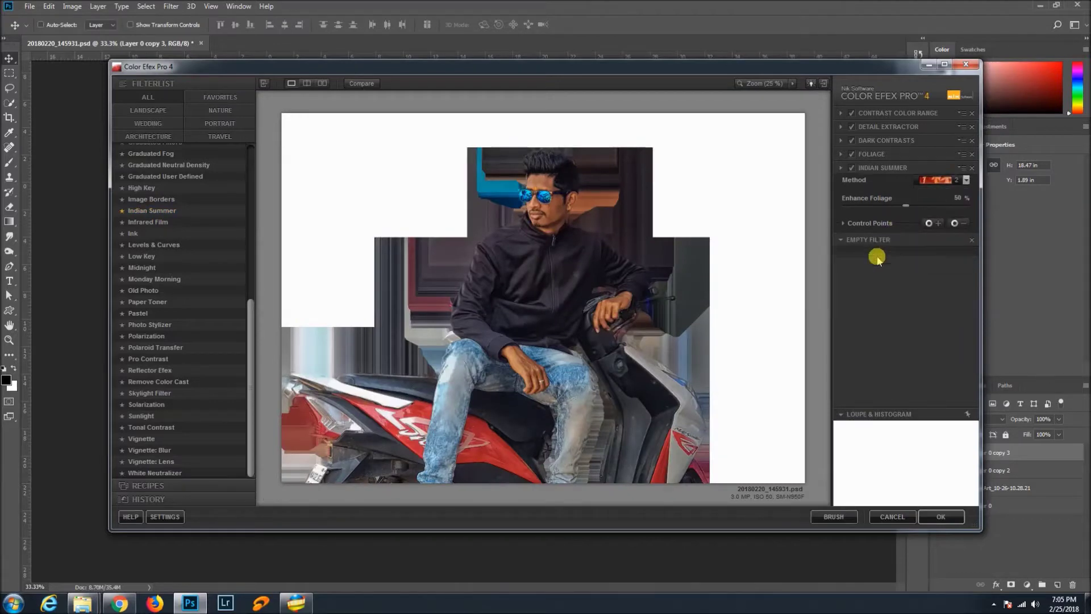
pyautogui.click(938, 516)
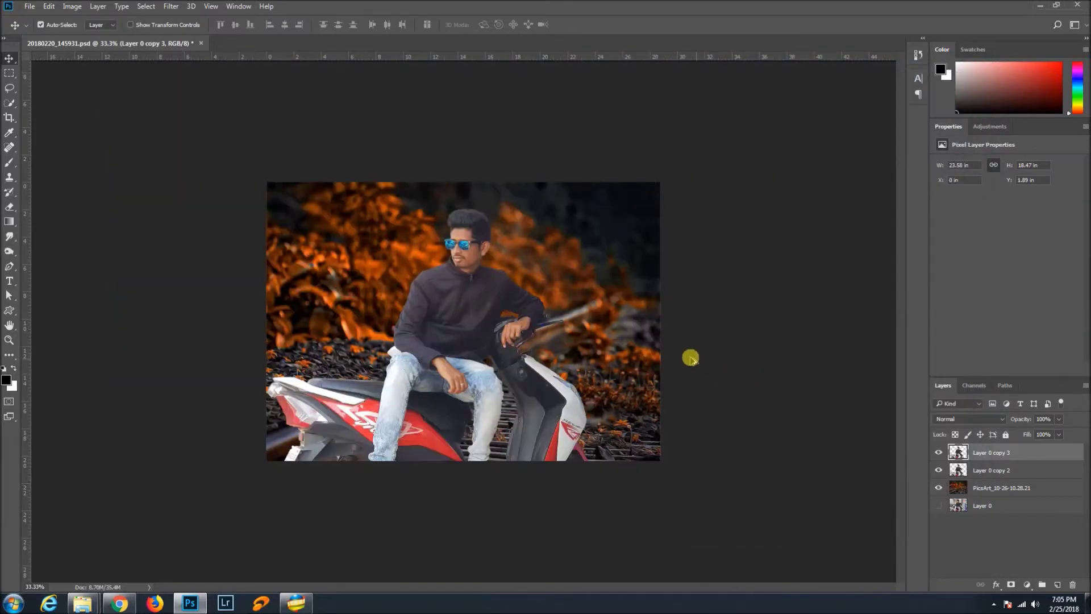
# Save, duplicate the PicsArt_10-26-10.28.21 background layer and reapply the last Color Efex filter.
pyautogui.hotkey('ctrl', 's')
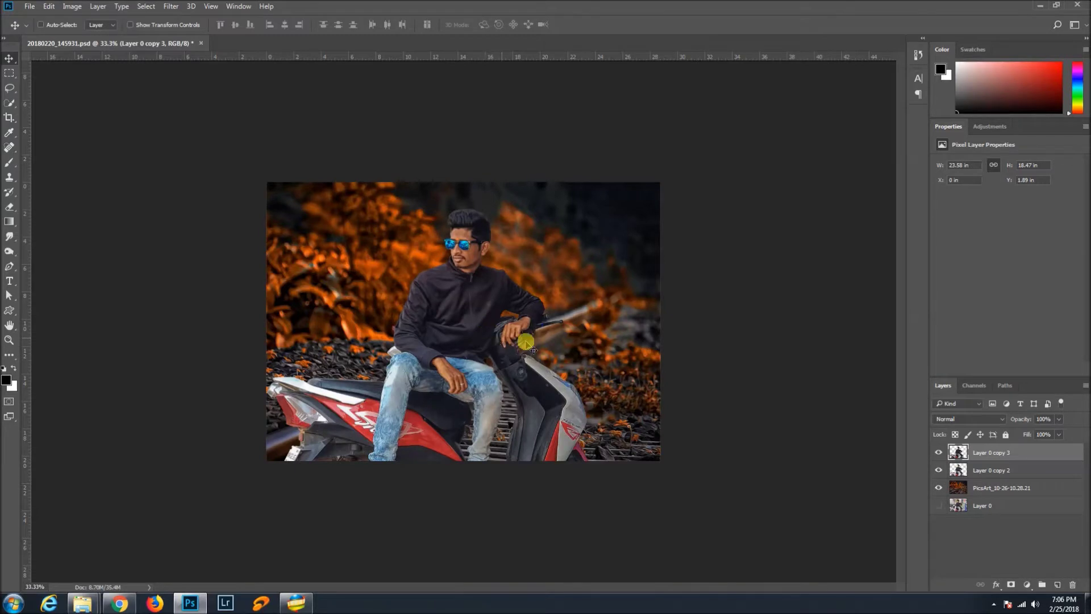
pyautogui.click(960, 486)
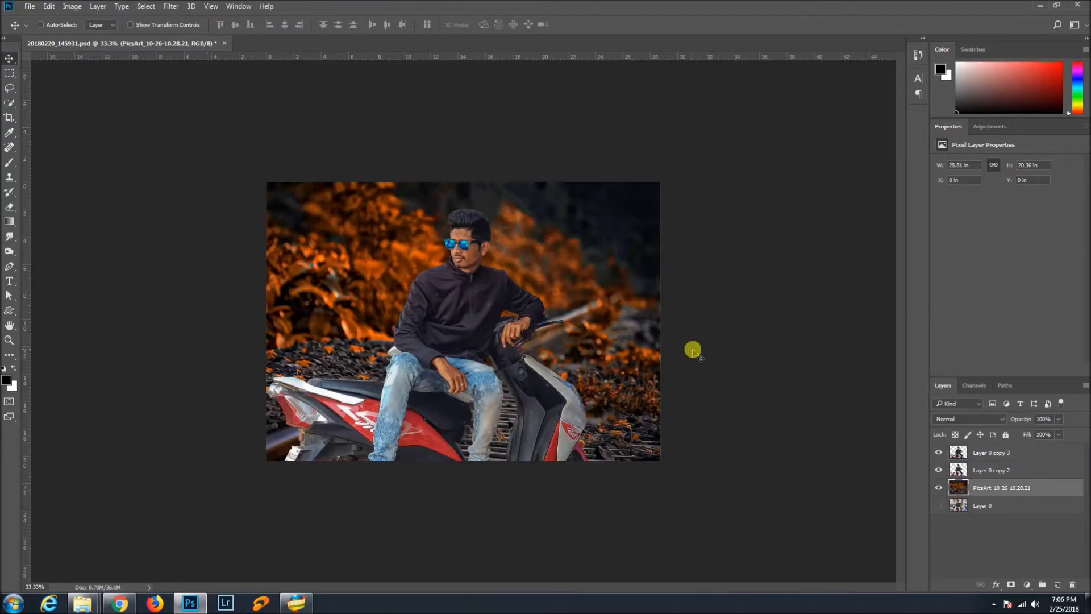
pyautogui.hotkey('ctrl', 'j')
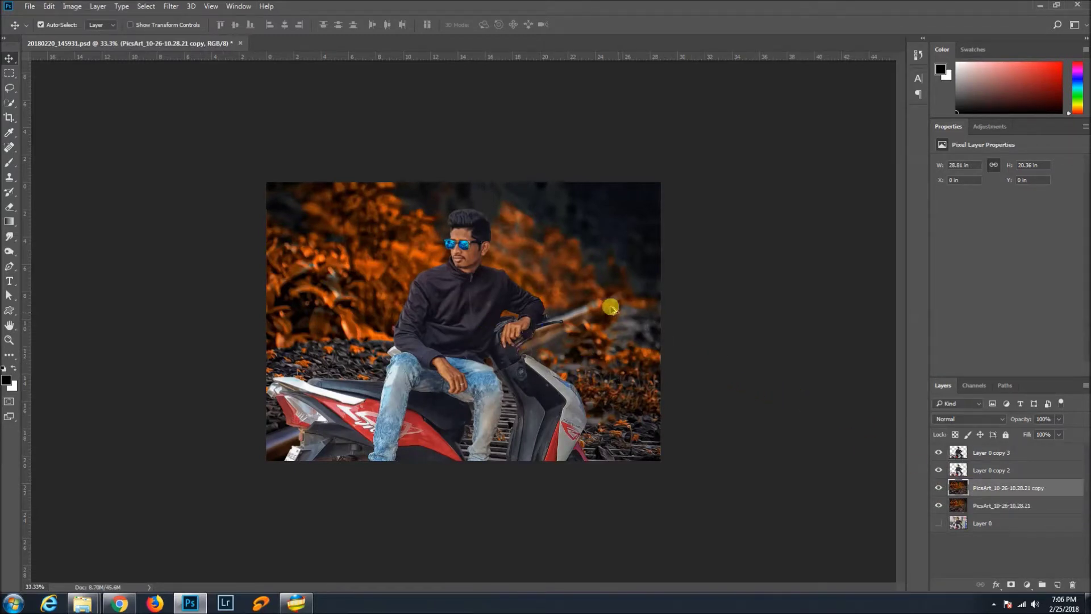
pyautogui.hotkey('ctrl', 'alt', 'f')
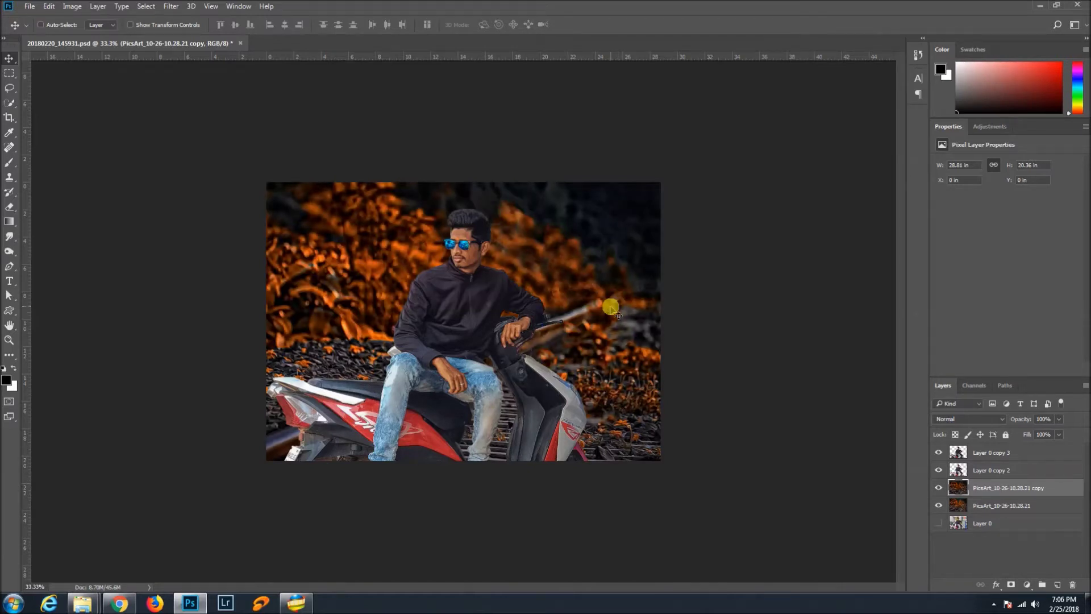
pyautogui.click(171, 6)
pyautogui.moveTo(189, 142)
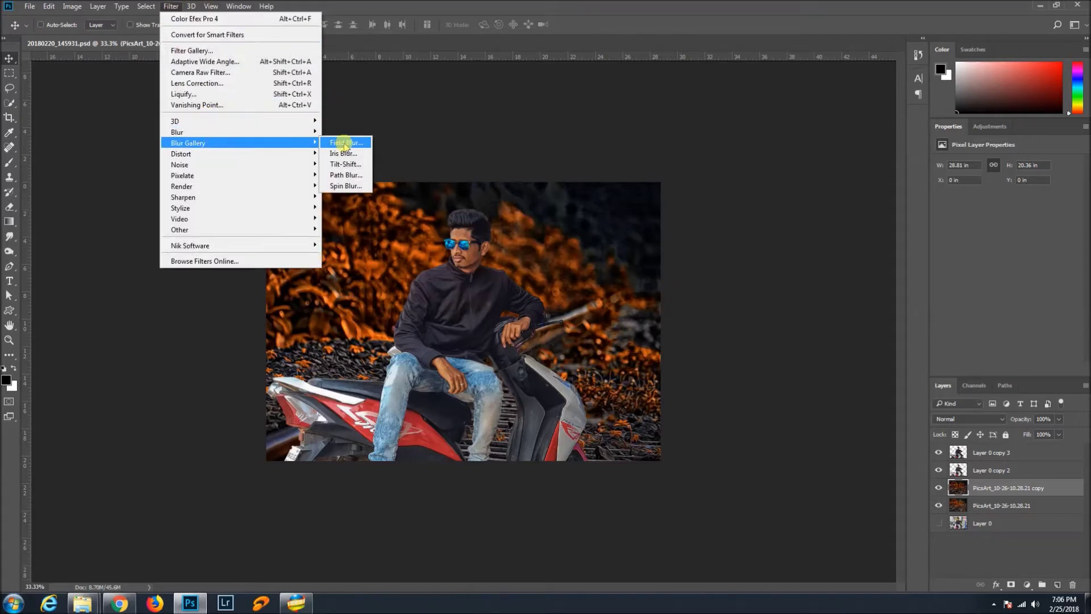
# Try a Field Blur on the background copy, then cancel it.
pyautogui.click(344, 145)
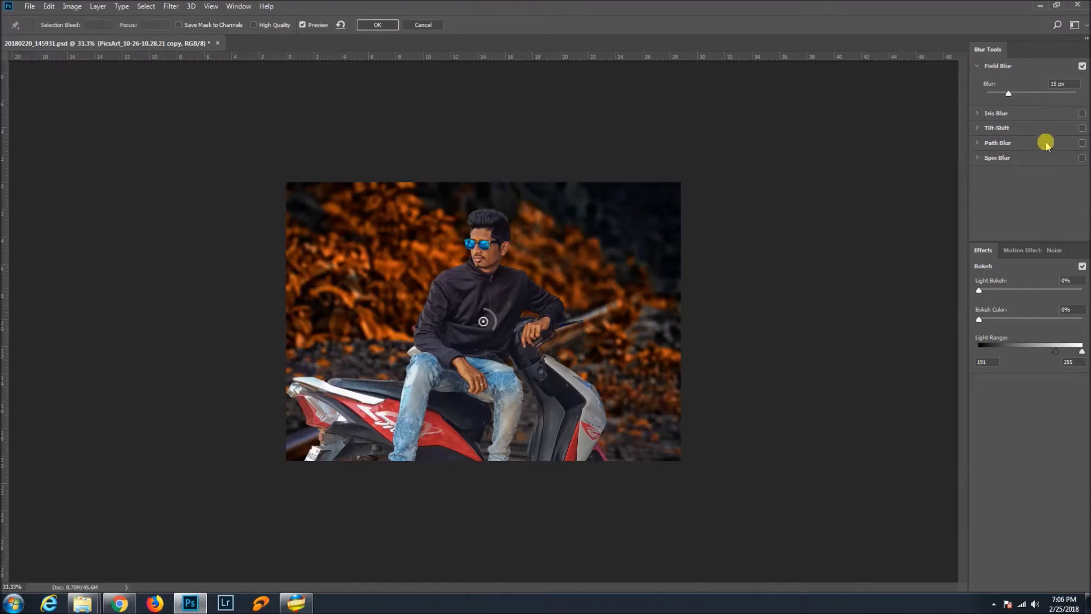
pyautogui.click(1081, 67)
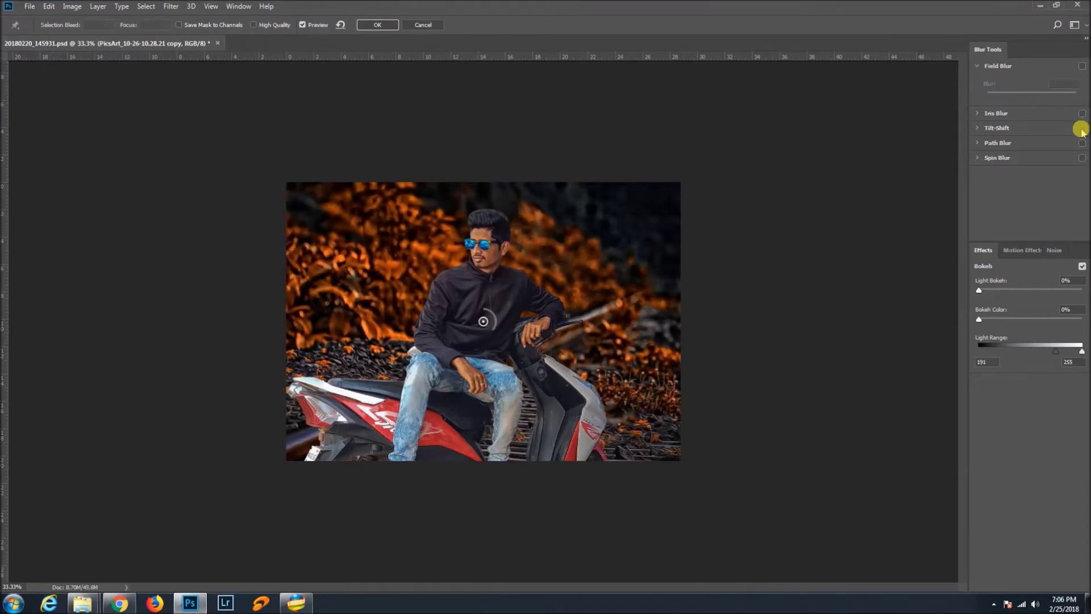
pyautogui.moveTo(489, 329); pyautogui.dragTo(490, 409)
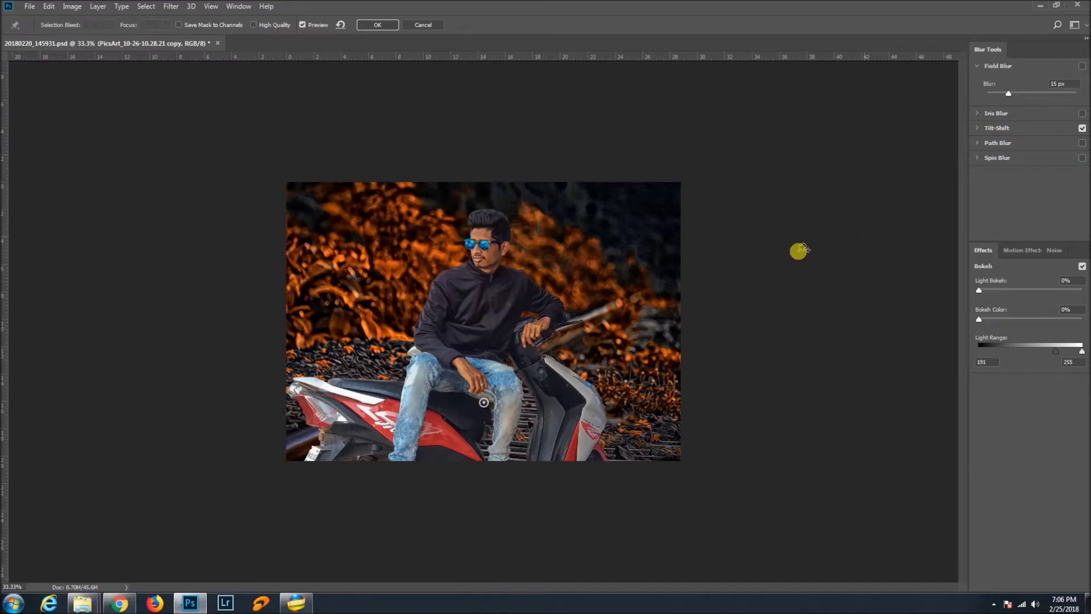
pyautogui.click(674, 292)
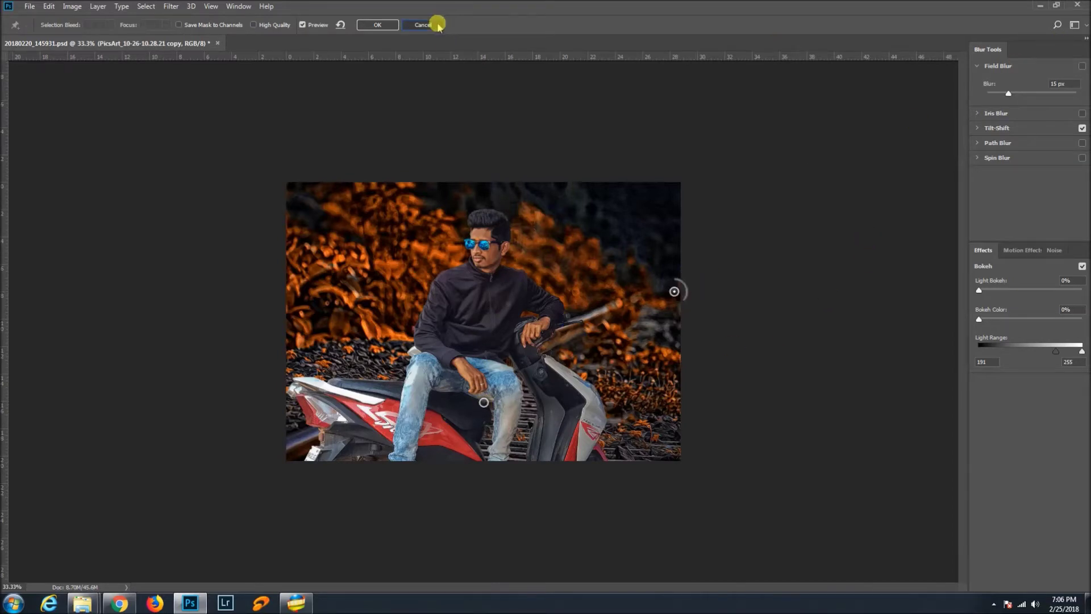
pyautogui.click(438, 26)
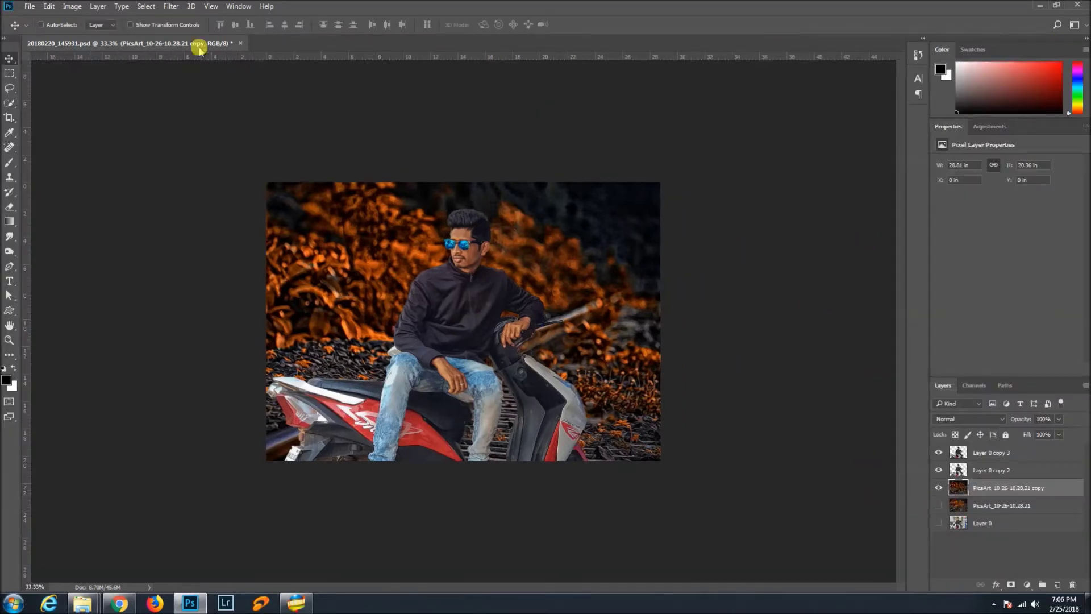
# Start a Tilt-Shift blur and position its focus band over the bike.
pyautogui.click(170, 7)
pyautogui.click(364, 169)
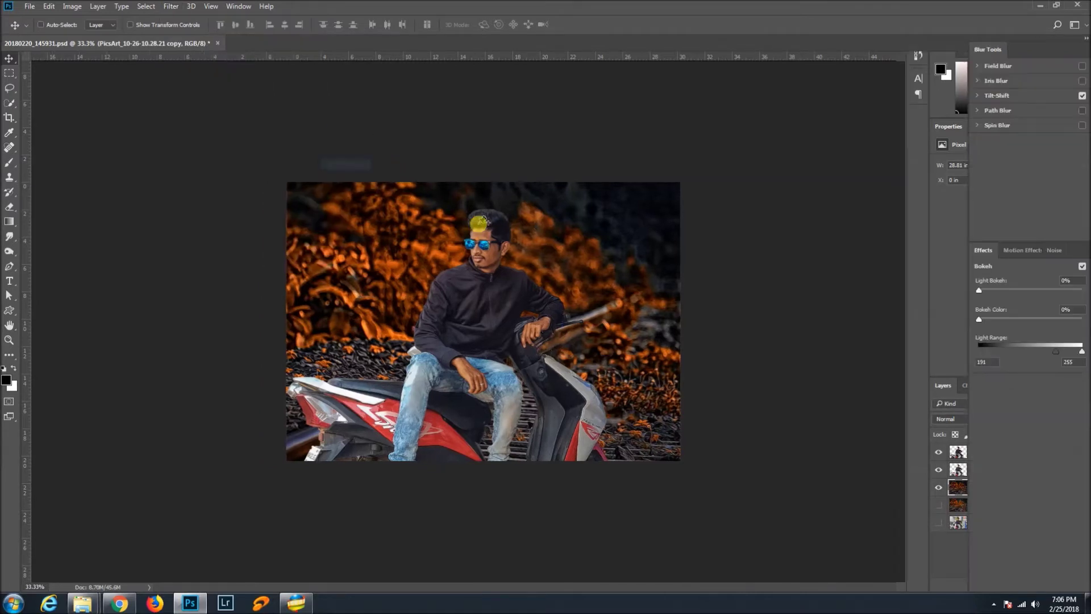
pyautogui.moveTo(488, 340); pyautogui.dragTo(484, 445)
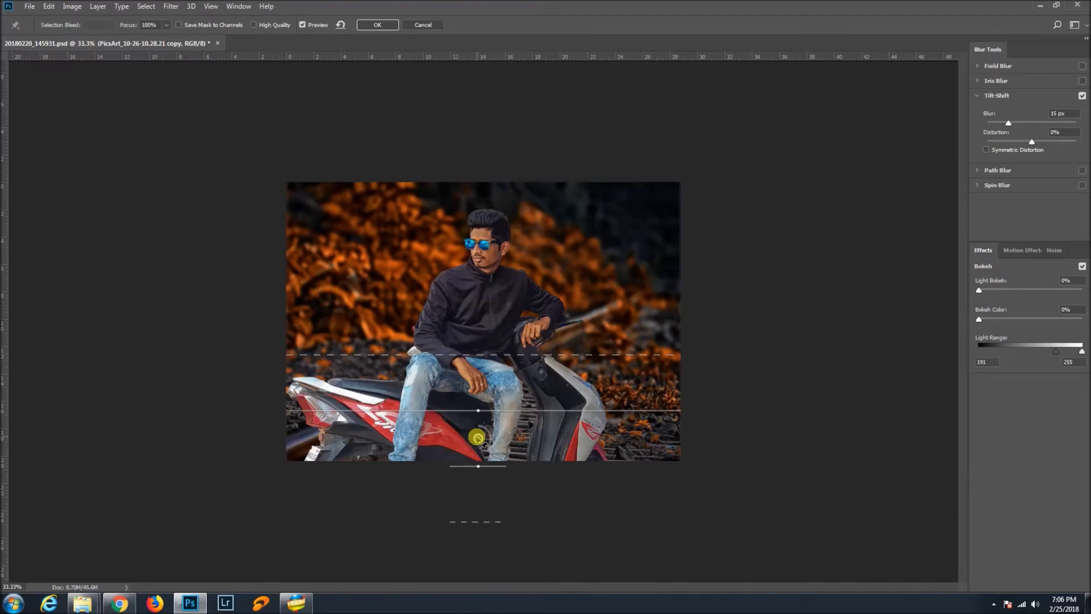
pyautogui.moveTo(484, 445); pyautogui.dragTo(485, 441)
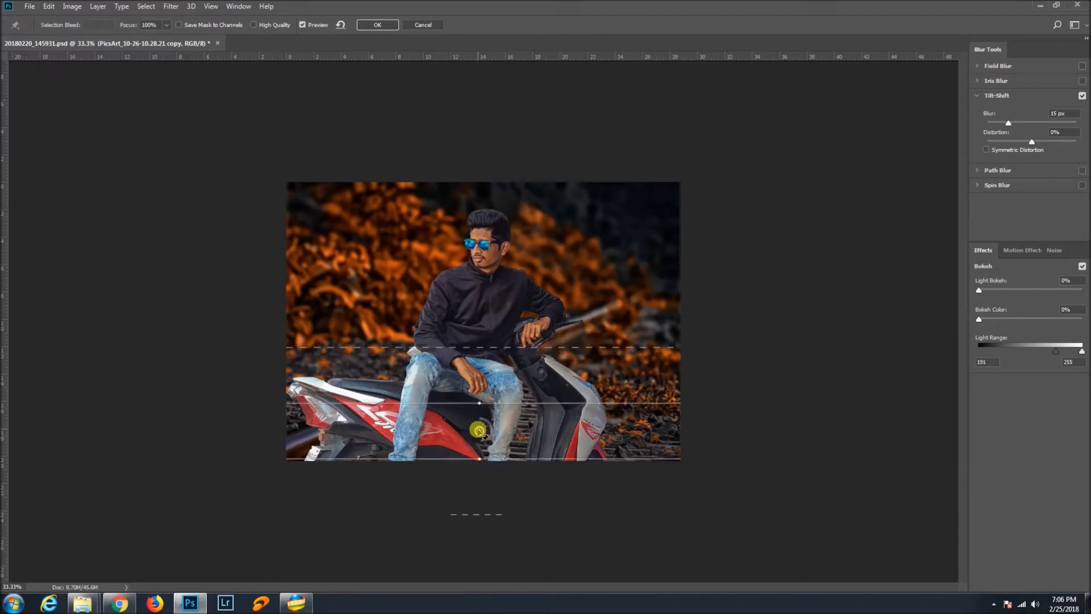
# Set the tilt-shift to 72% light bokeh, no bokeh colour, light range 150, and apply it.
pyautogui.moveTo(978, 290); pyautogui.dragTo(1019, 290)
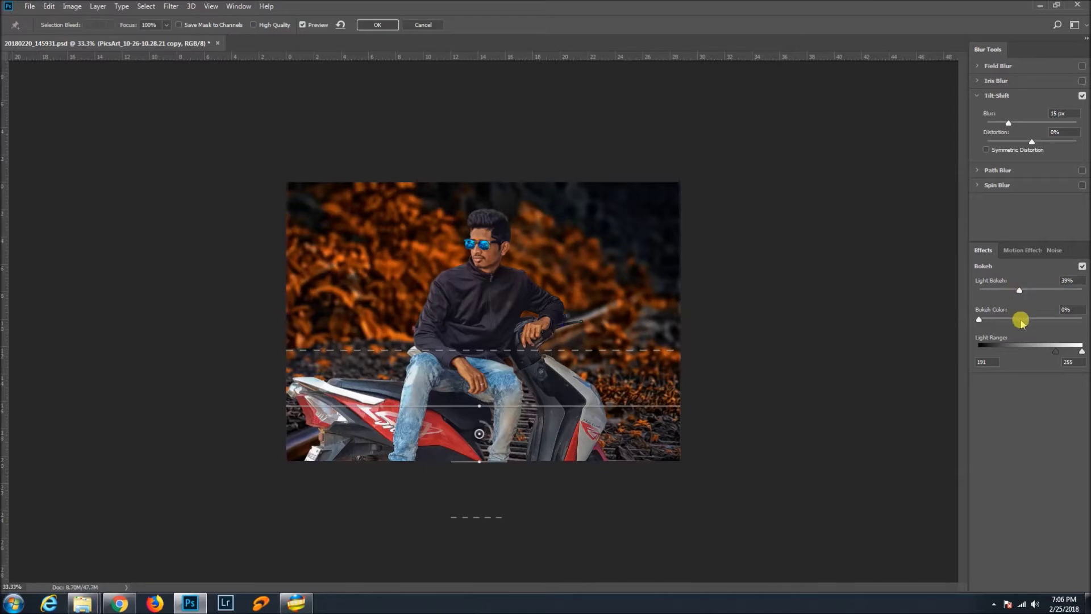
pyautogui.click(1079, 351)
pyautogui.moveTo(1058, 352); pyautogui.dragTo(1056, 351)
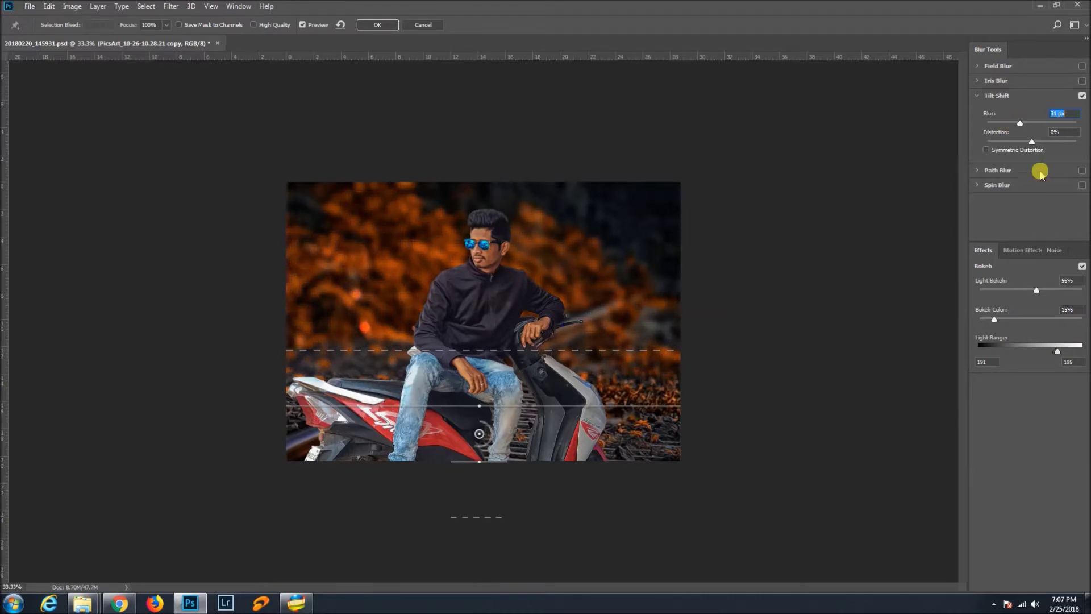
pyautogui.moveTo(1055, 355); pyautogui.dragTo(1054, 352)
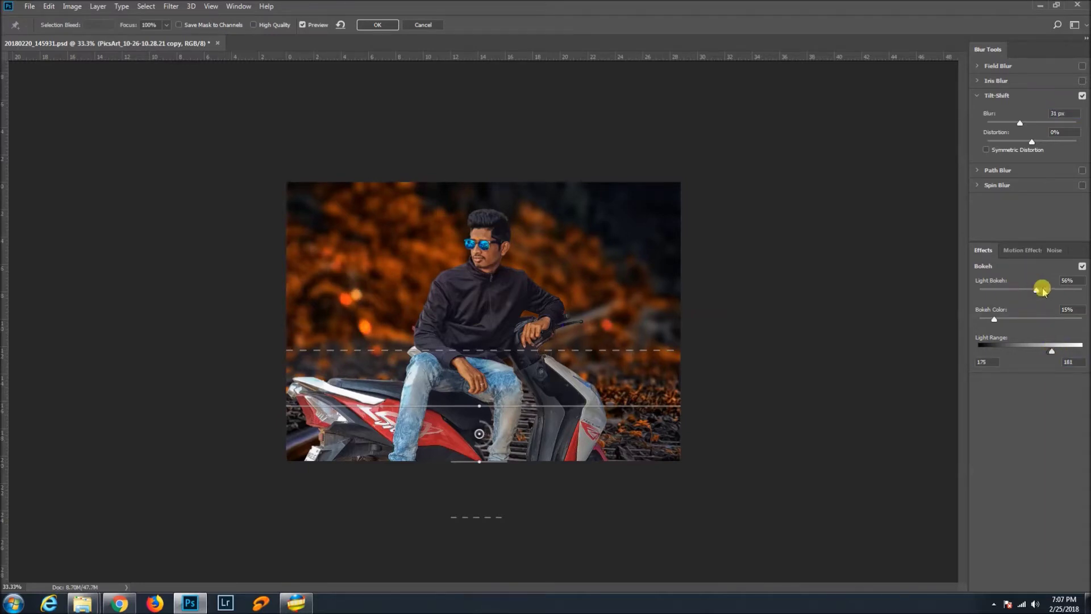
pyautogui.moveTo(1049, 291); pyautogui.dragTo(1052, 289)
pyautogui.moveTo(994, 318); pyautogui.dragTo(967, 320)
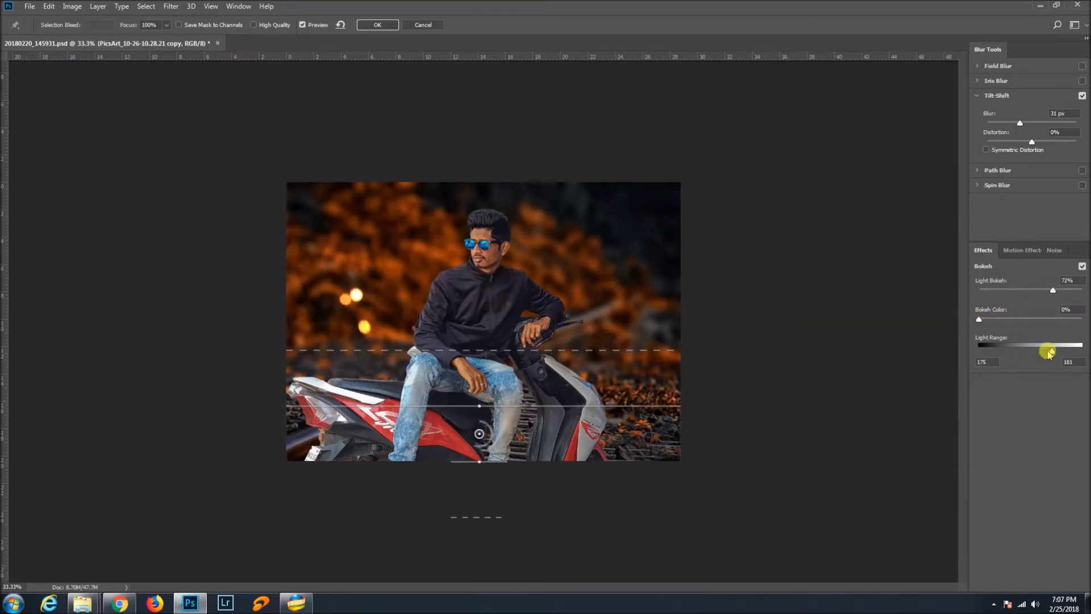
pyautogui.moveTo(1048, 352); pyautogui.dragTo(1039, 354)
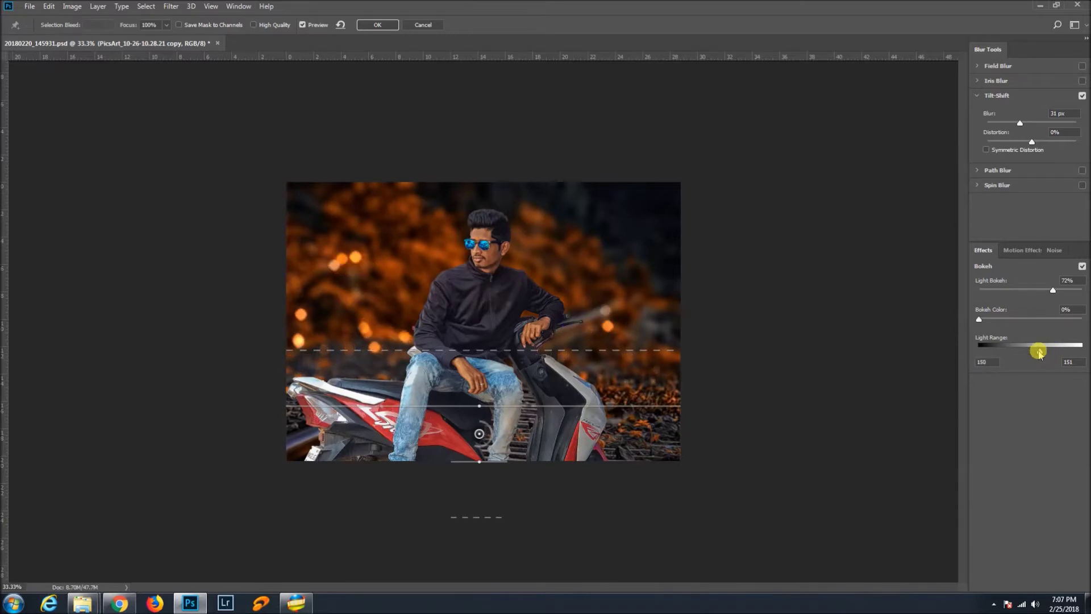
pyautogui.click(979, 319)
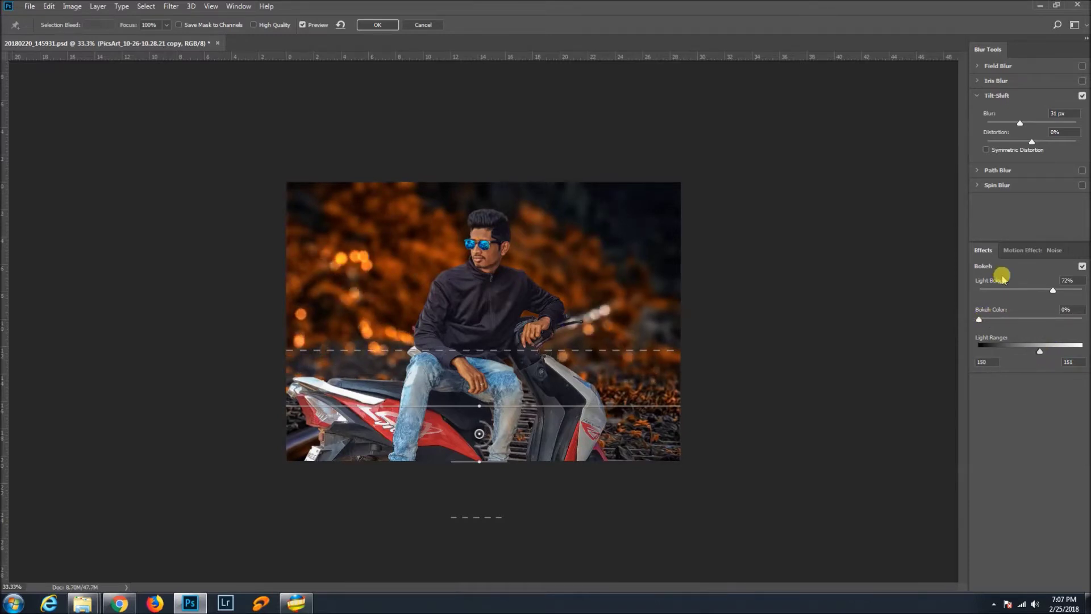
pyautogui.click(377, 24)
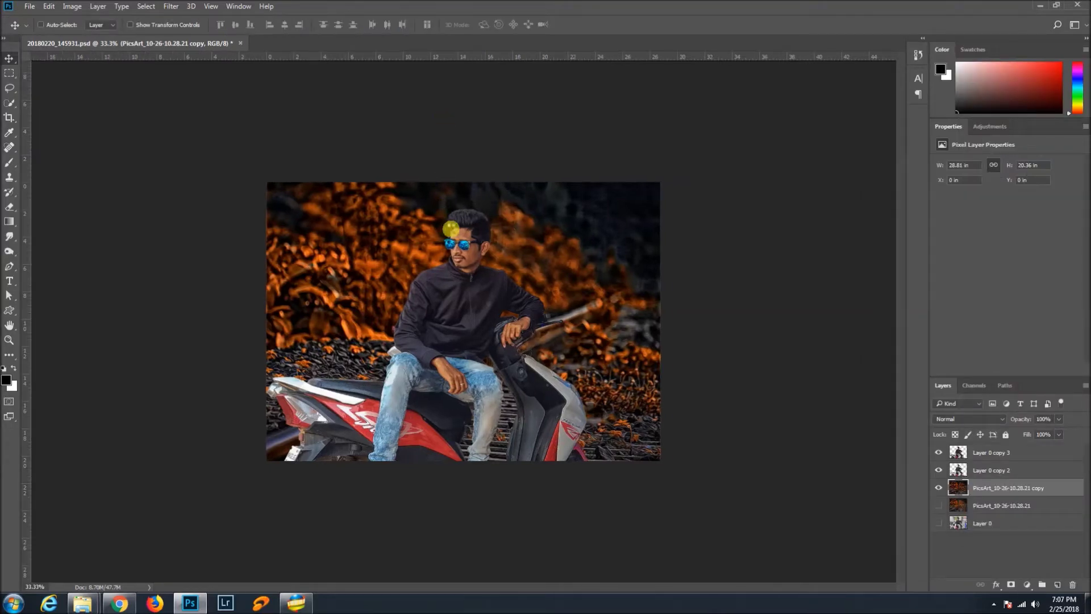
pyautogui.click(974, 453)
# Duplicate the top cut-out layer and name the two rider layers '1' and '2'.
pyautogui.hotkey('ctrl', '0')
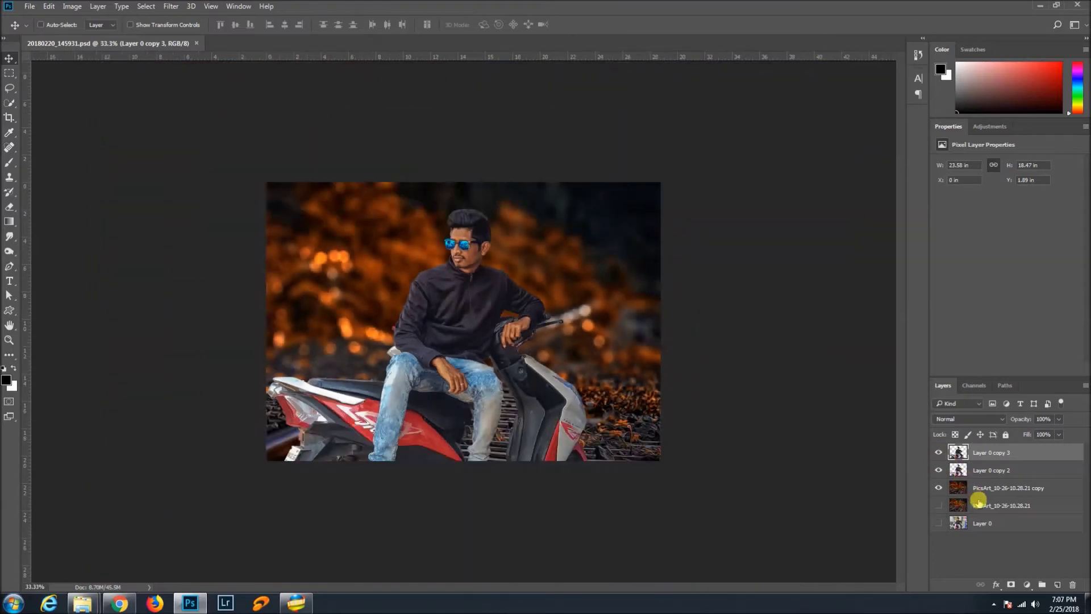
pyautogui.press('Delete')
pyautogui.click(978, 452)
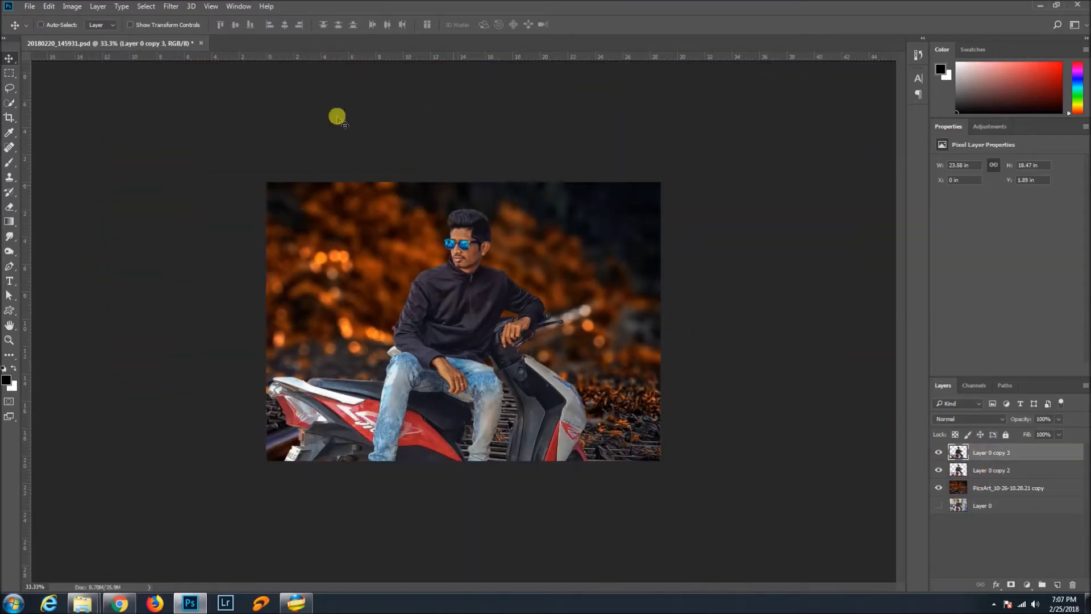
pyautogui.click(939, 453)
pyautogui.hotkey('ctrl', 'j')
pyautogui.doubleClick(991, 470)
pyautogui.write('1')
pyautogui.press('Return')
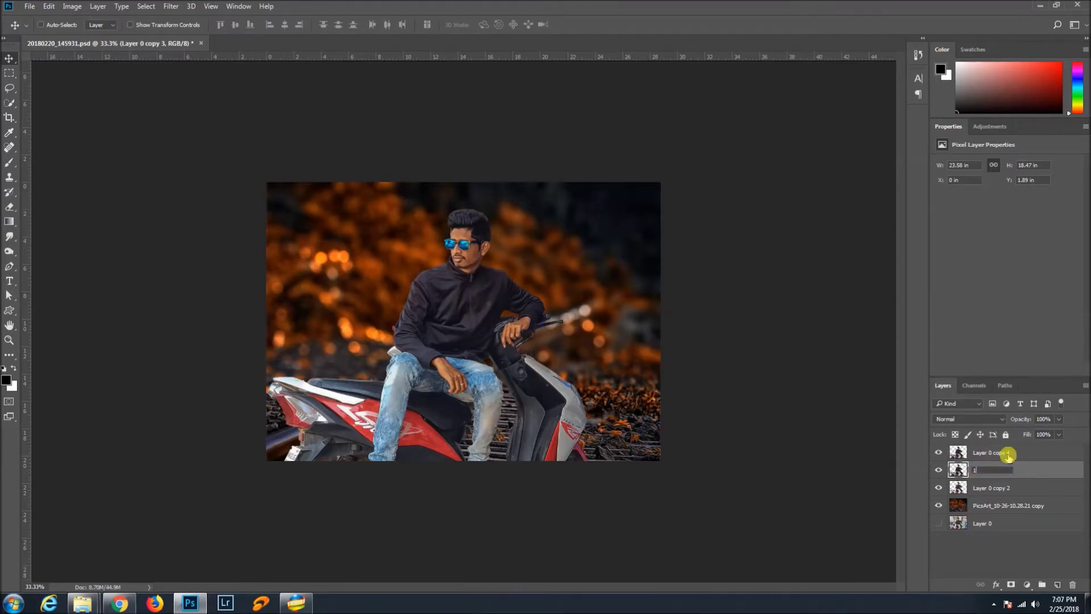
pyautogui.click(1001, 454)
pyautogui.doubleClick(1001, 453)
pyautogui.write('2')
pyautogui.press('Return')
# In Camera Raw, set Highlights -97, Shadows +42 and boost Vibrance on the rider.
pyautogui.click(170, 6)
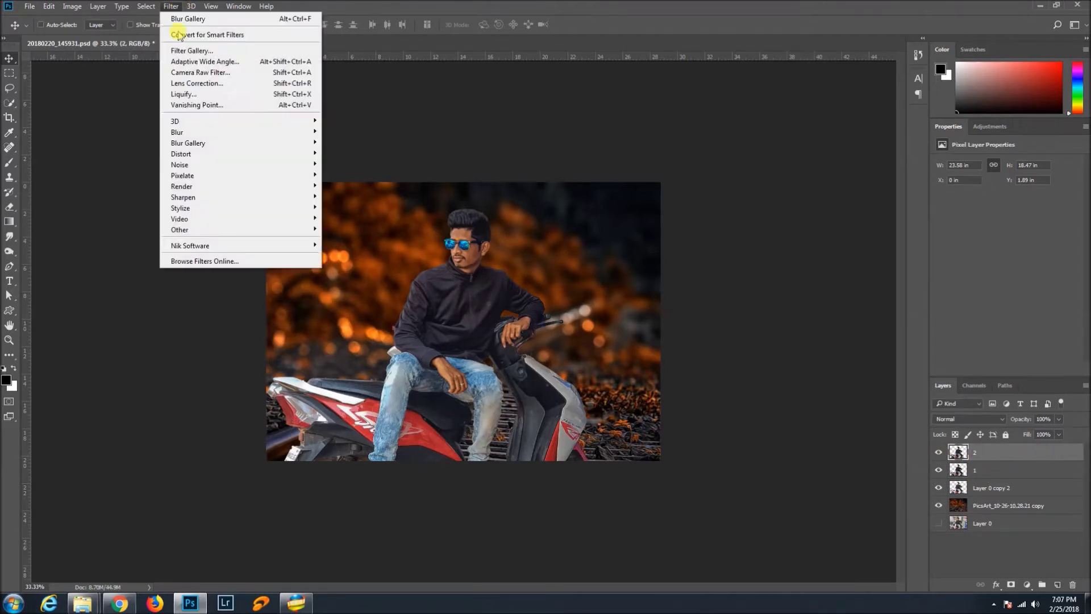
pyautogui.click(203, 74)
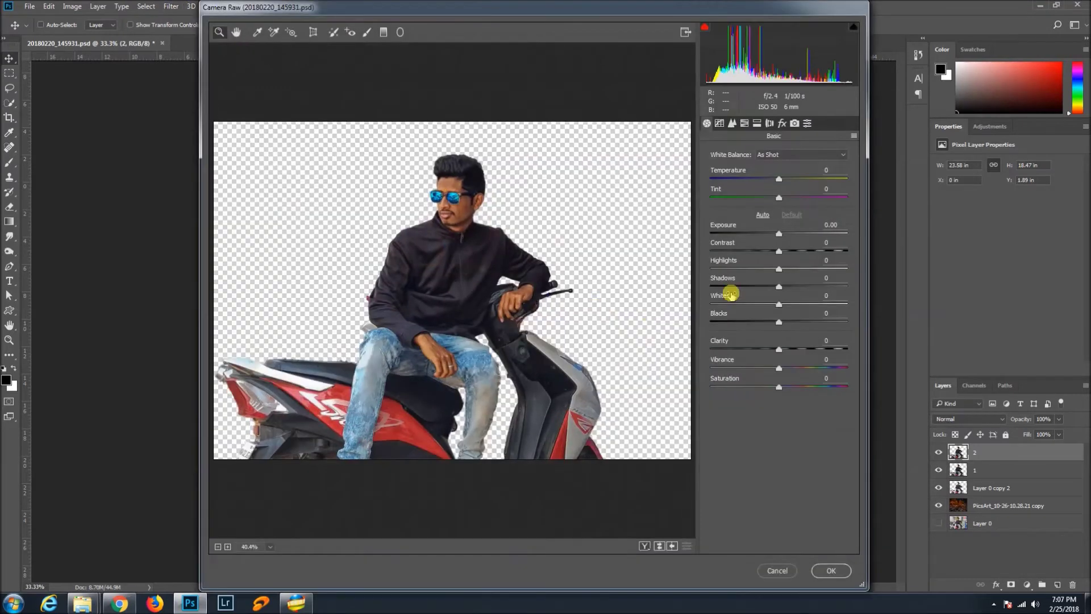
pyautogui.moveTo(778, 268); pyautogui.dragTo(712, 269)
pyautogui.moveTo(778, 286); pyautogui.dragTo(806, 286)
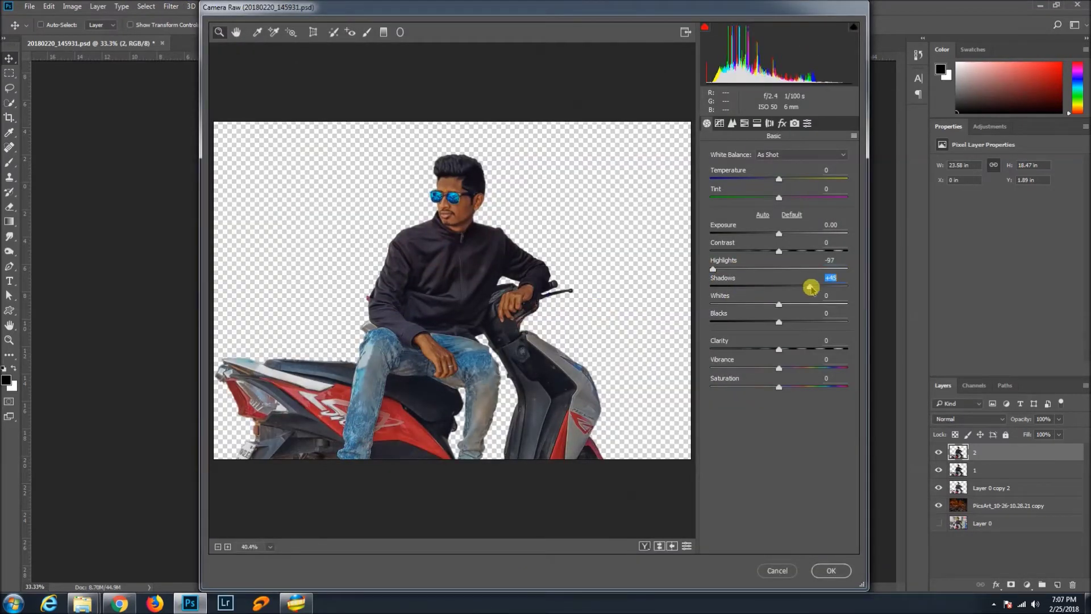
pyautogui.moveTo(778, 360)
pyautogui.mouseDown()
pyautogui.moveTo(814, 369)
pyautogui.moveTo(798, 350)
pyautogui.mouseUp()
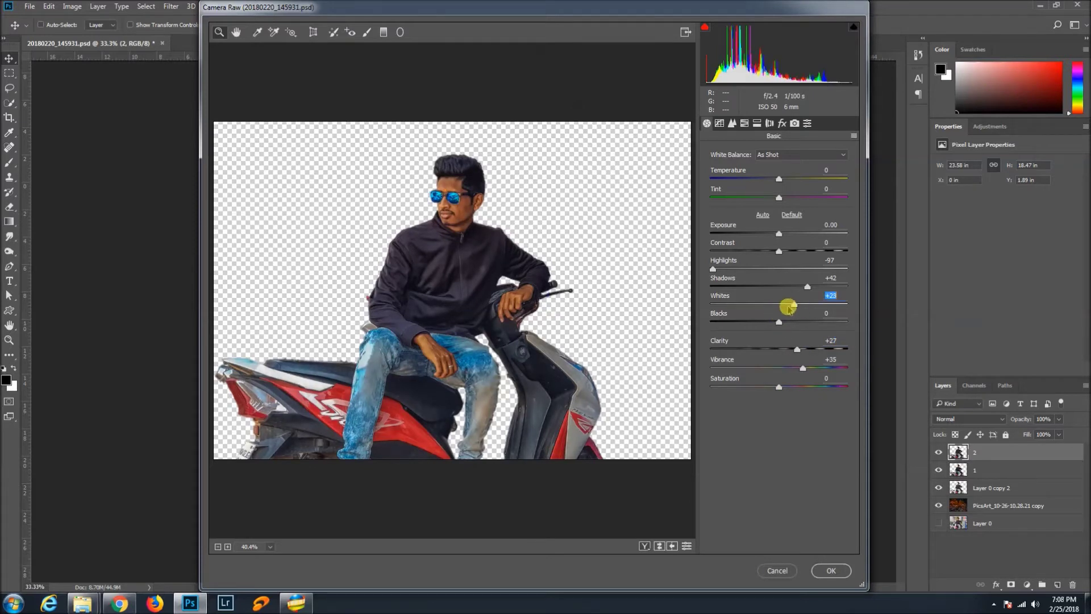
# Brighten the orange luminance and shift the blue hue toward cyan.
pyautogui.click(756, 124)
pyautogui.click(784, 173)
pyautogui.moveTo(779, 231); pyautogui.dragTo(824, 236)
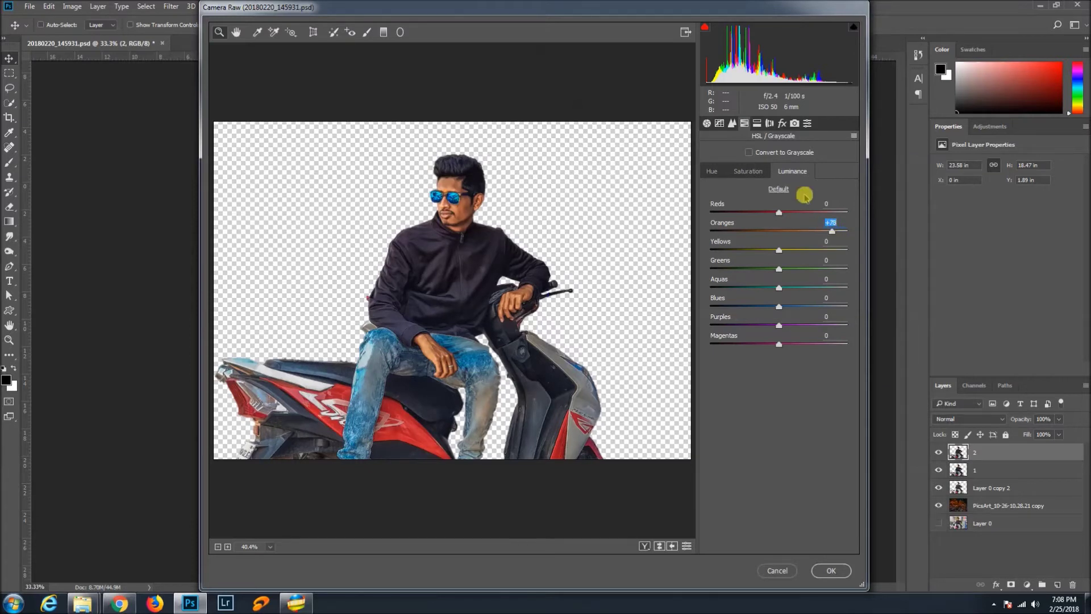
pyautogui.click(714, 171)
pyautogui.moveTo(779, 307)
pyautogui.mouseDown()
pyautogui.moveTo(696, 318)
pyautogui.moveTo(765, 326)
pyautogui.mouseUp()
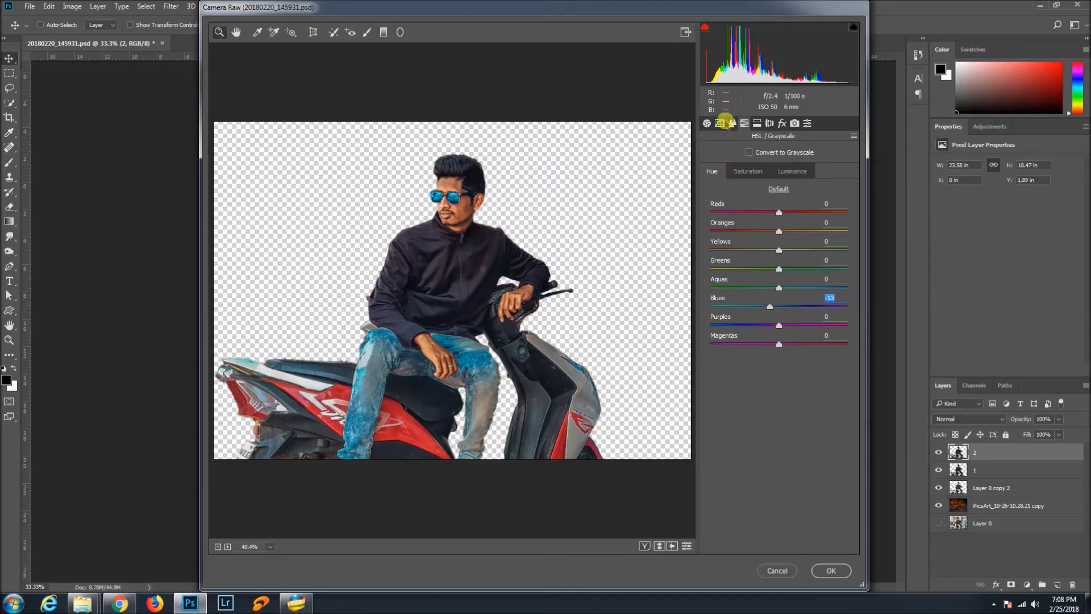
# Add sharpening of 61 and light luminance noise reduction, then apply Camera Raw.
pyautogui.click(732, 124)
pyautogui.moveTo(710, 169); pyautogui.dragTo(766, 178)
pyautogui.moveTo(720, 265); pyautogui.dragTo(803, 268)
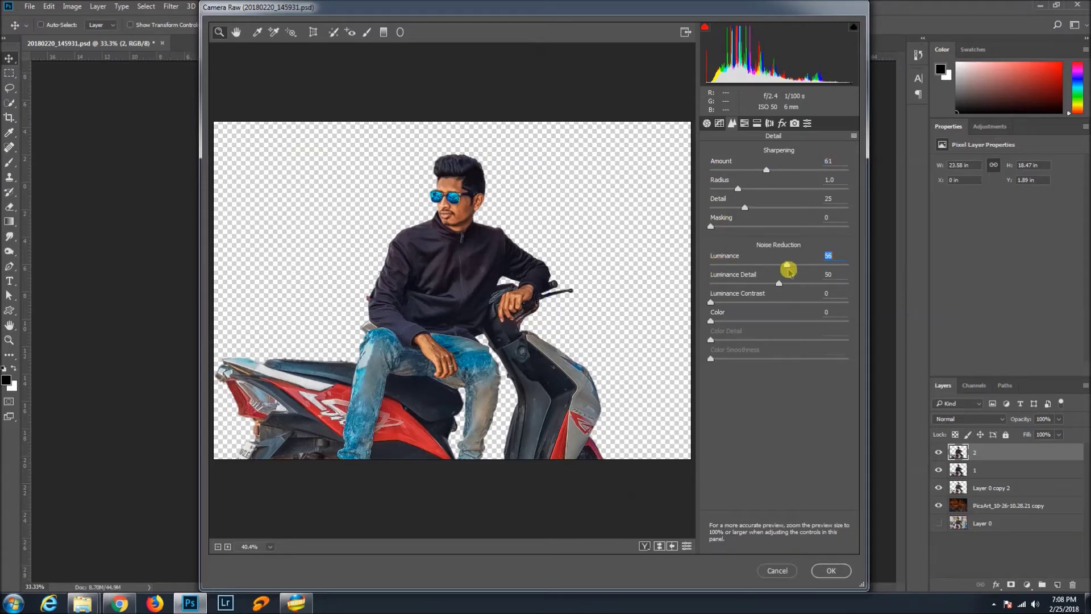
pyautogui.moveTo(770, 273); pyautogui.dragTo(740, 278)
pyautogui.click(828, 569)
# Add a Selective Color layer with Reds Black -40 and Yellows Black -33, mask inverted.
pyautogui.hotkey('ctrl', '0')
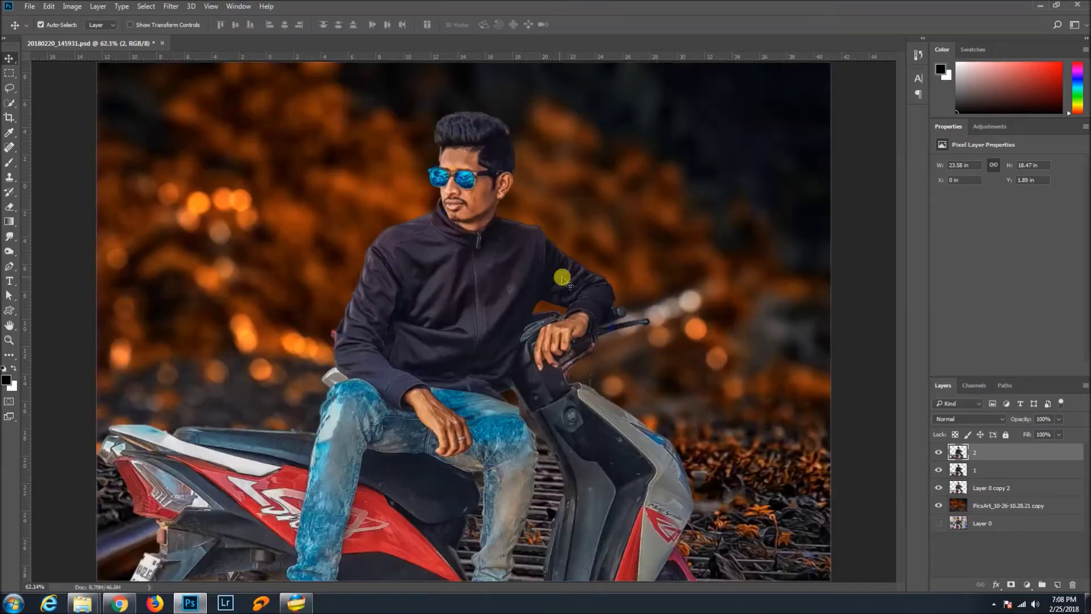
pyautogui.click(990, 127)
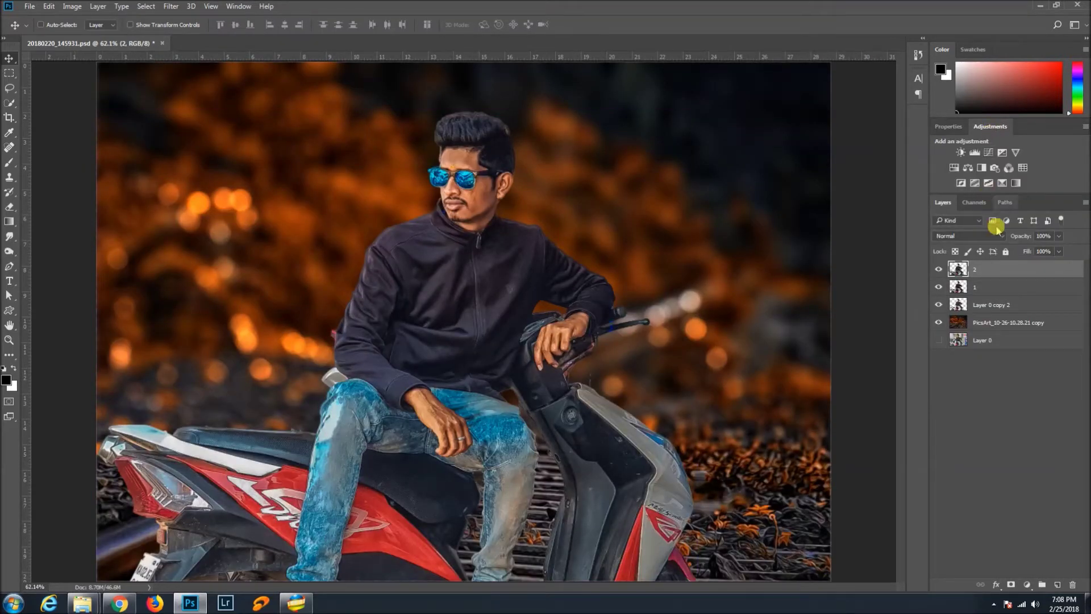
pyautogui.click(1000, 183)
pyautogui.click(998, 178)
pyautogui.moveTo(1006, 265)
pyautogui.mouseDown()
pyautogui.moveTo(979, 266)
pyautogui.moveTo(989, 265)
pyautogui.mouseUp()
pyautogui.click(983, 176)
pyautogui.click(984, 188)
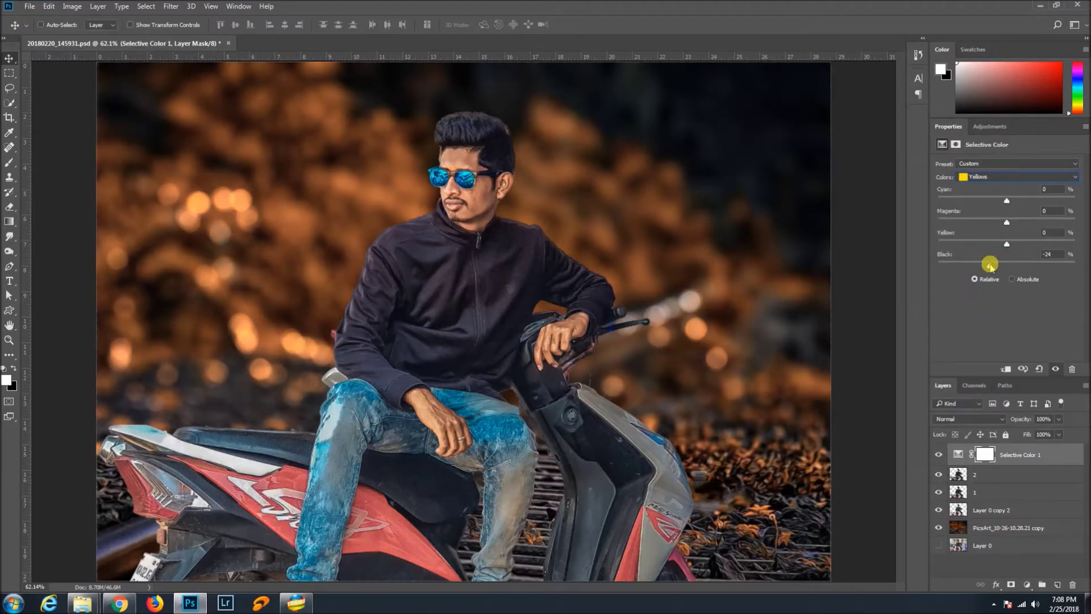
pyautogui.hotkey('ctrl', 'i')
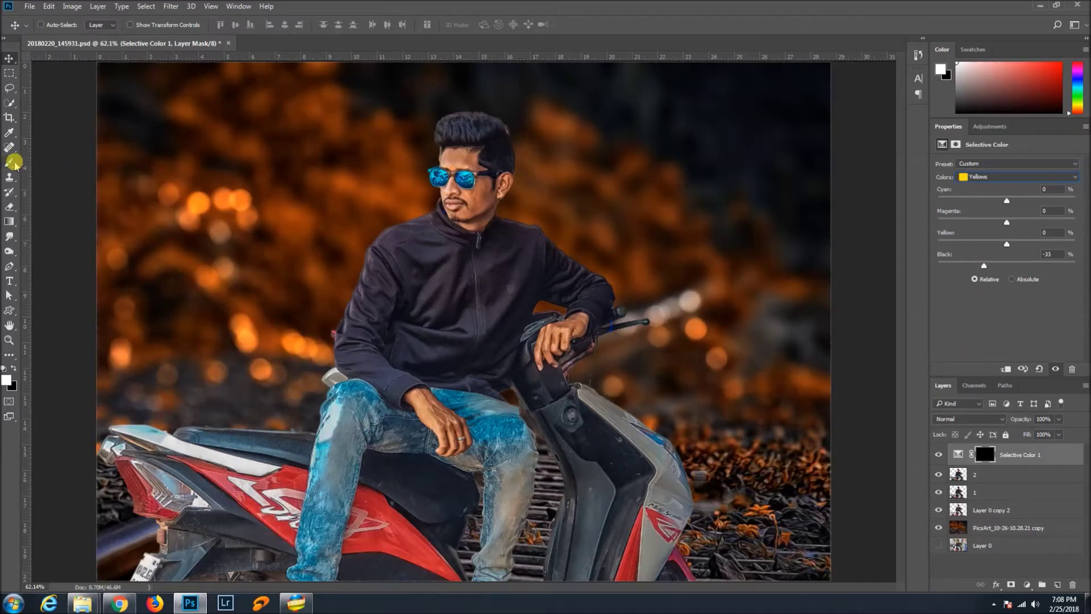
# Set up a fully soft 32 px brush.
pyautogui.click(9, 161)
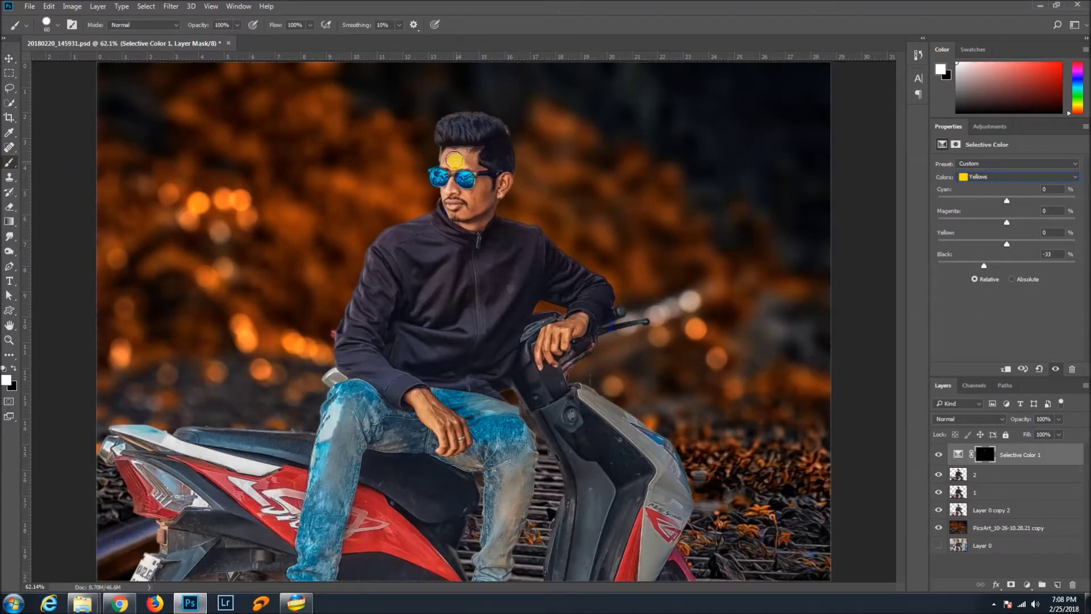
pyautogui.rightClick(454, 160)
pyautogui.moveTo(528, 188); pyautogui.dragTo(511, 189)
pyautogui.press('Return')
pyautogui.rightClick(481, 166)
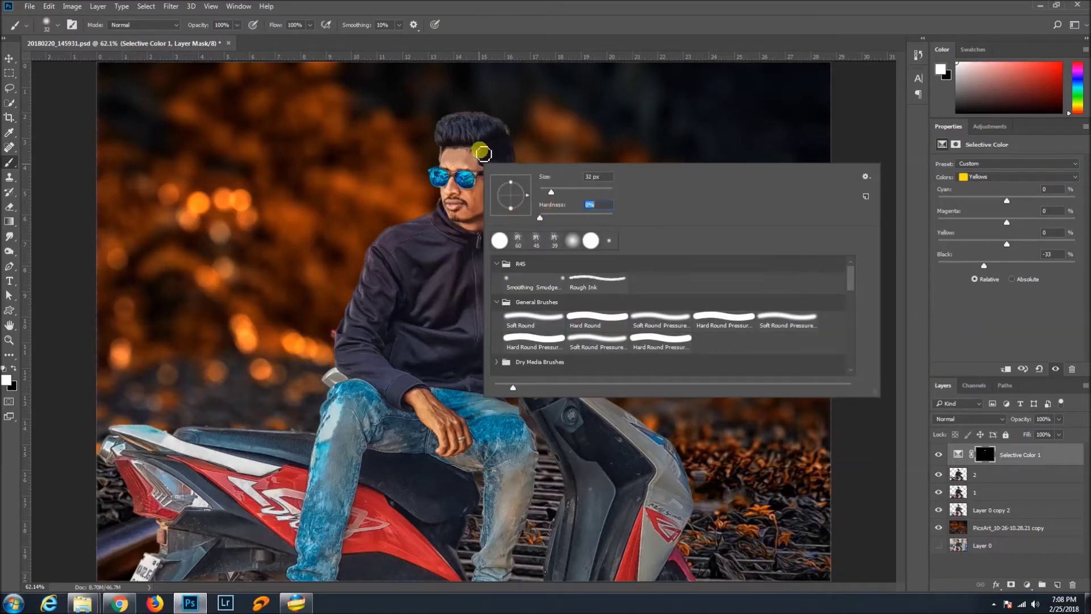
pyautogui.click(480, 157)
pyautogui.hotkey('ctrl', '+')
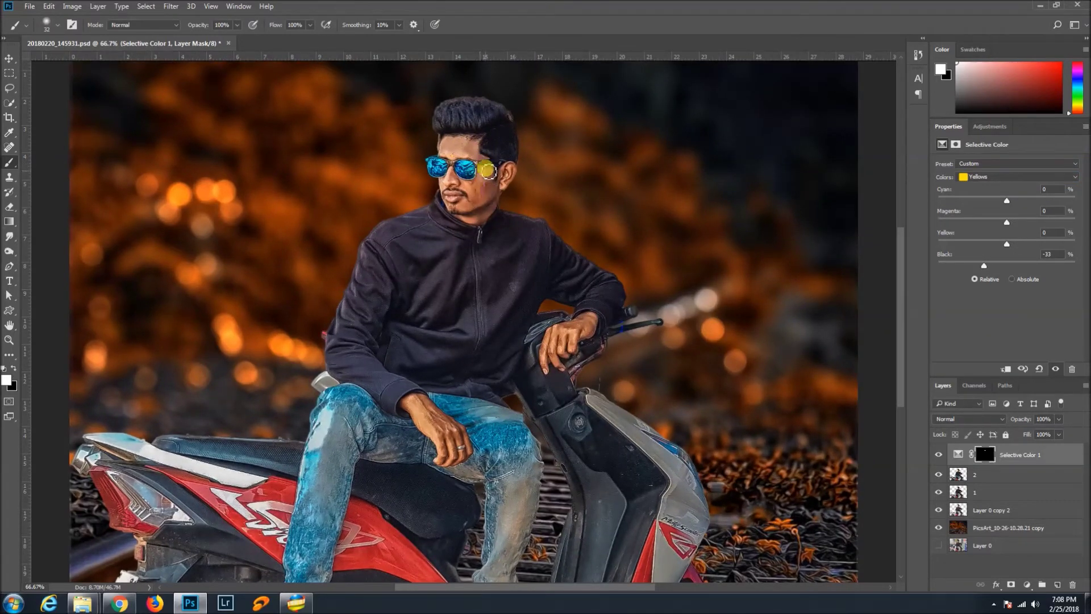
pyautogui.rightClick(493, 183)
pyautogui.click(482, 187)
# Paint white on the mask from the rider's cheek to his ear and over the hands.
pyautogui.moveTo(482, 189)
pyautogui.mouseDown()
pyautogui.moveTo(502, 172)
pyautogui.moveTo(482, 214)
pyautogui.moveTo(445, 170)
pyautogui.moveTo(463, 170)
pyautogui.moveTo(476, 206)
pyautogui.moveTo(443, 146)
pyautogui.moveTo(482, 183)
pyautogui.moveTo(455, 203)
pyautogui.moveTo(584, 324)
pyautogui.moveTo(549, 352)
pyautogui.moveTo(555, 333)
pyautogui.moveTo(559, 347)
pyautogui.moveTo(577, 336)
pyautogui.moveTo(454, 423)
pyautogui.moveTo(417, 414)
pyautogui.moveTo(455, 453)
pyautogui.moveTo(441, 405)
pyautogui.moveTo(418, 403)
pyautogui.moveTo(443, 453)
pyautogui.moveTo(458, 436)
pyautogui.moveTo(446, 446)
pyautogui.moveTo(420, 406)
pyautogui.moveTo(559, 353)
pyautogui.moveTo(546, 337)
pyautogui.moveTo(504, 496)
pyautogui.mouseUp()
pyautogui.press('[')
pyautogui.press(']')
pyautogui.hotkey('ctrl', '-')
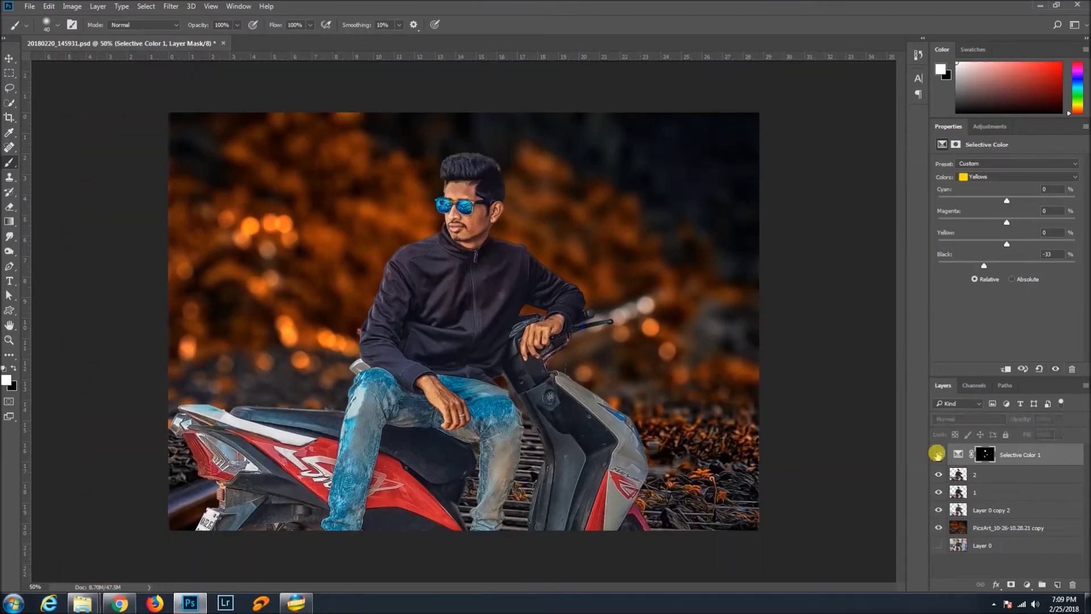
# Merge the Selective Color 1 adjustment down into the man's layer.
pyautogui.rightClick(964, 458)
pyautogui.click(889, 409)
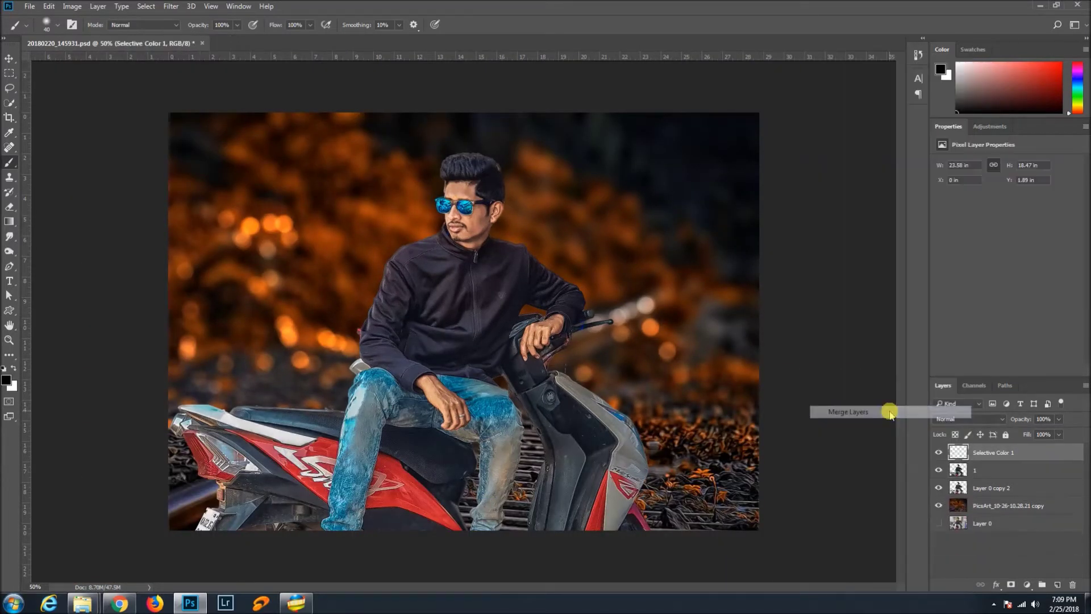
pyautogui.hotkey('ctrl', '+')
pyautogui.moveTo(901, 299); pyautogui.dragTo(896, 273)
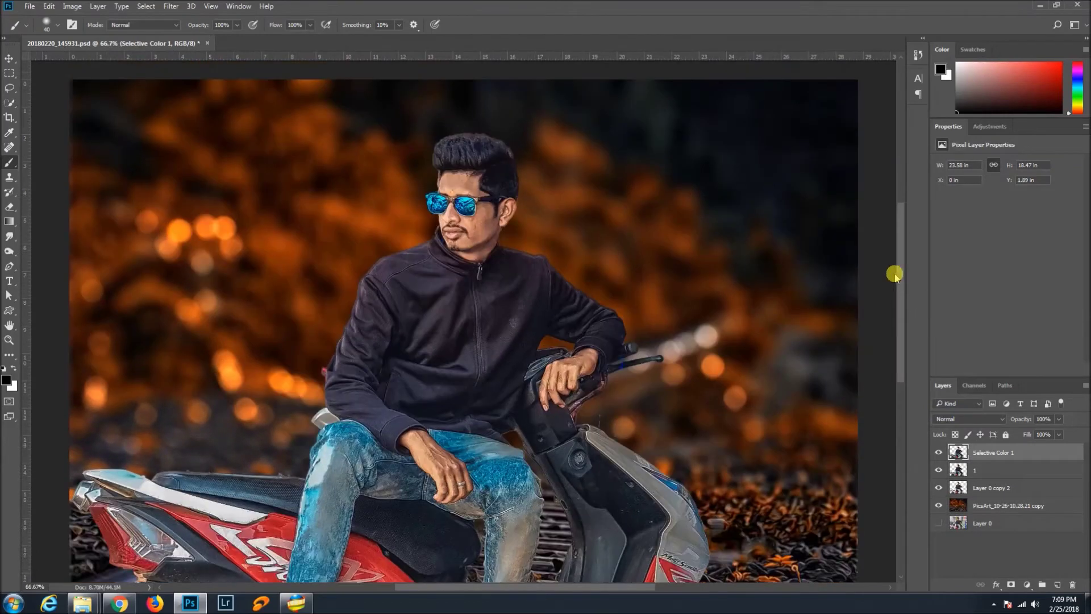
pyautogui.scroll(3, 619, 225)
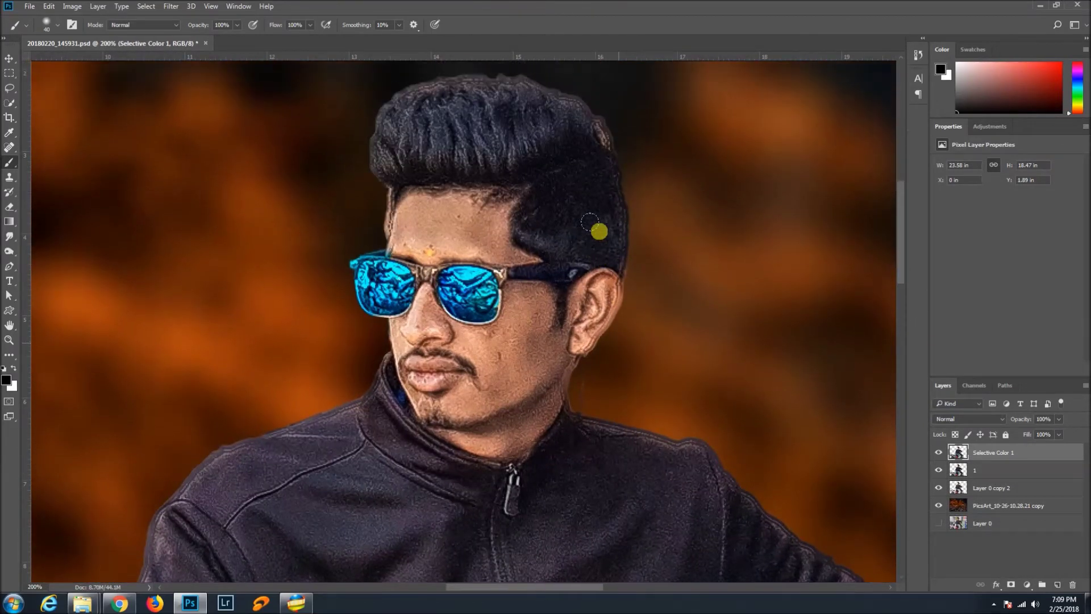
# Smudge the hair edge with a soft Smudge brush, then resize it to 47 px.
pyautogui.click(10, 235)
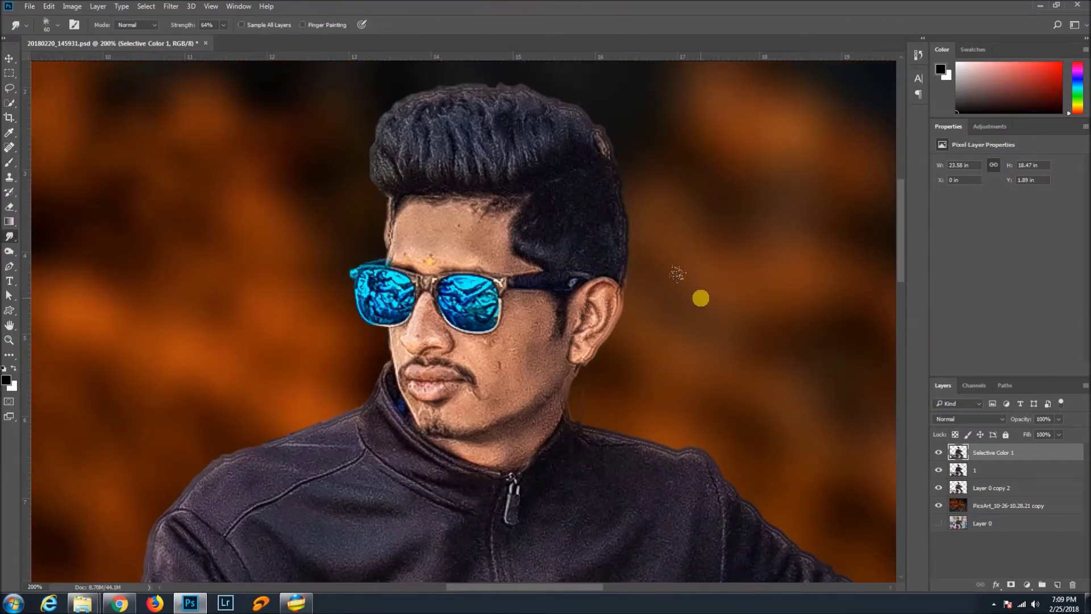
pyautogui.rightClick(679, 260)
pyautogui.click(767, 336)
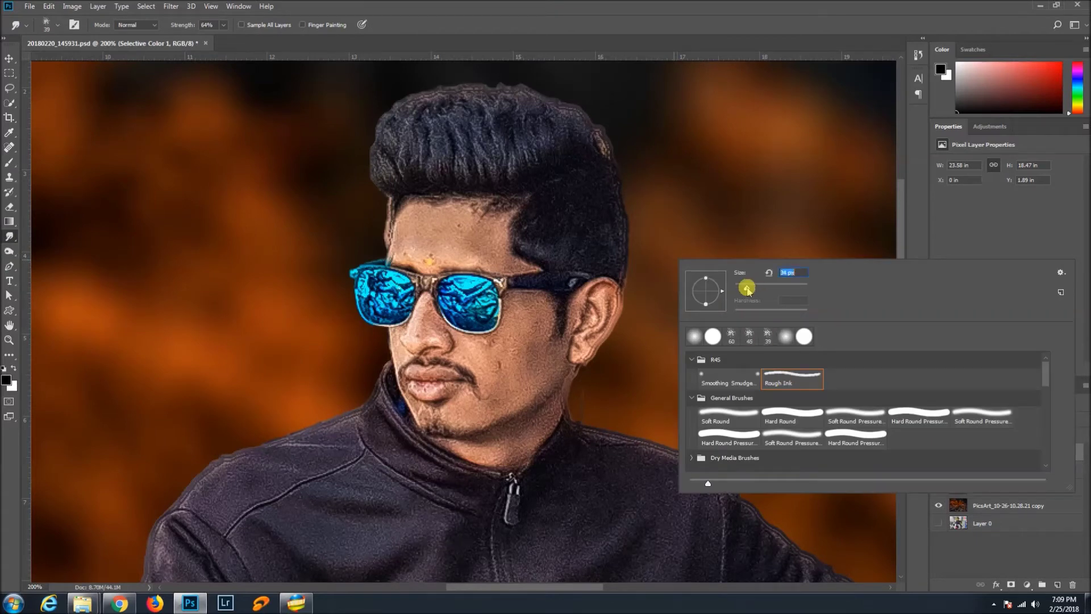
pyautogui.click(682, 177)
pyautogui.scroll(2, 625, 173)
pyautogui.moveTo(553, 198); pyautogui.dragTo(533, 202)
pyautogui.rightClick(467, 229)
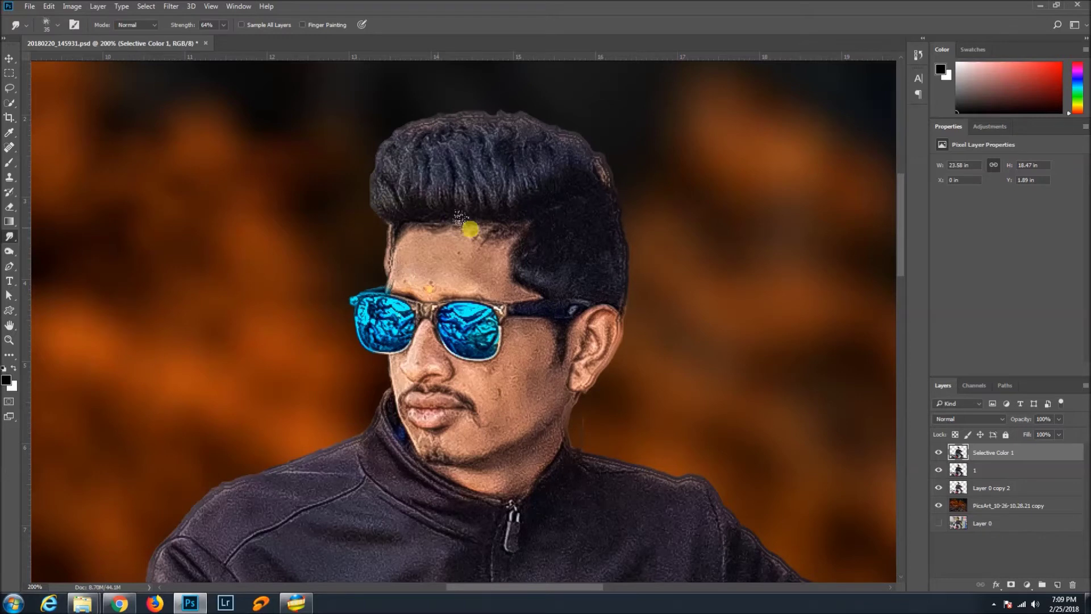
pyautogui.moveTo(550, 258); pyautogui.dragTo(480, 243)
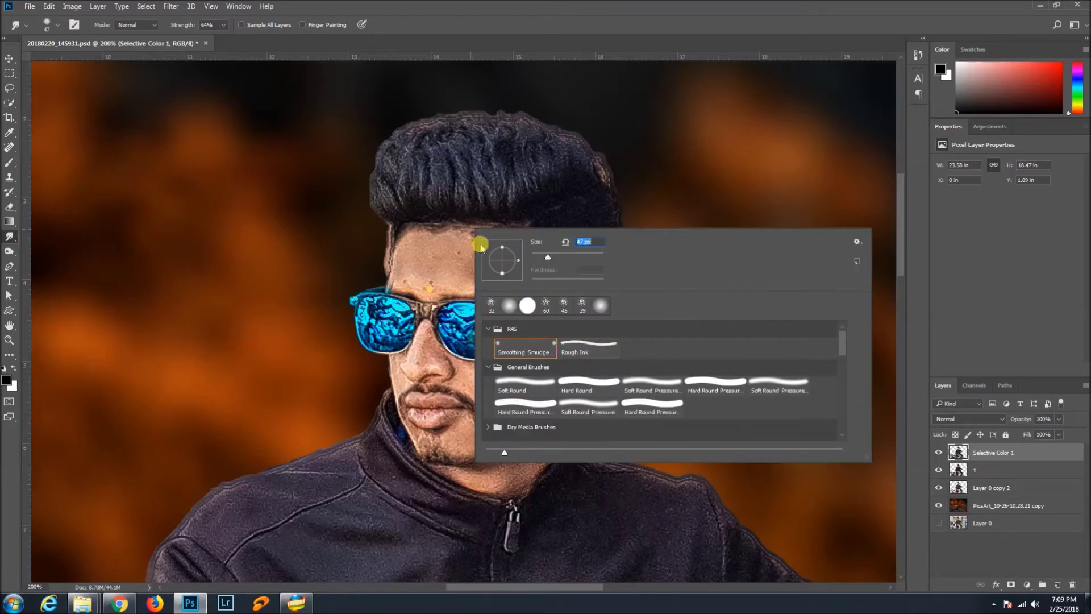
pyautogui.press('Return')
# Duplicate the merged layer, load the man's outline, and smooth the cheek beside the glasses.
pyautogui.hotkey('ctrl', 'j')
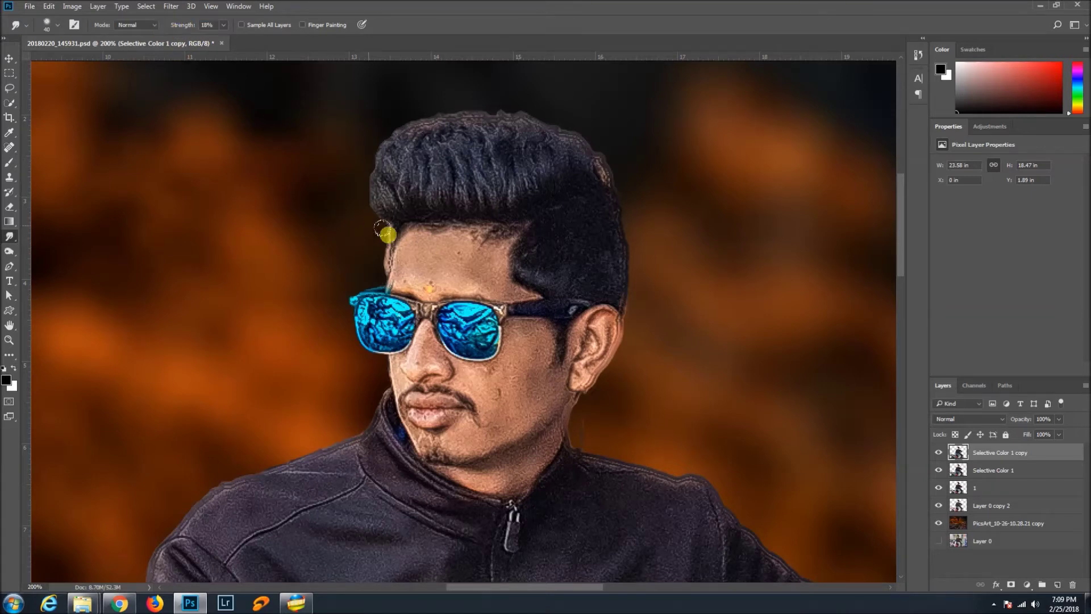
pyautogui.keyDown('ctrl'); pyautogui.click(958, 452); pyautogui.keyUp('ctrl')
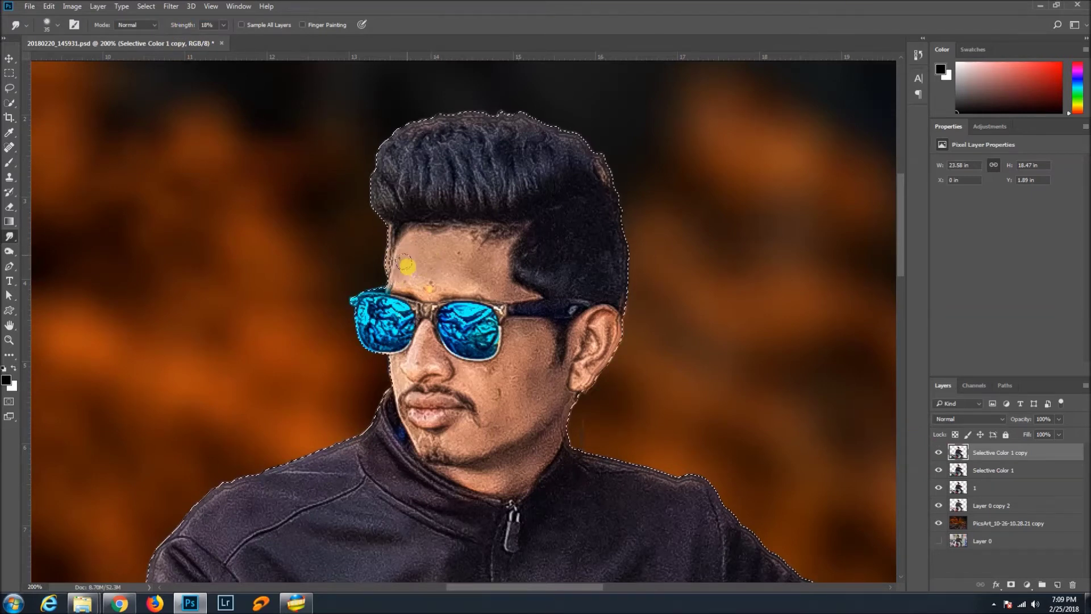
pyautogui.press('[')
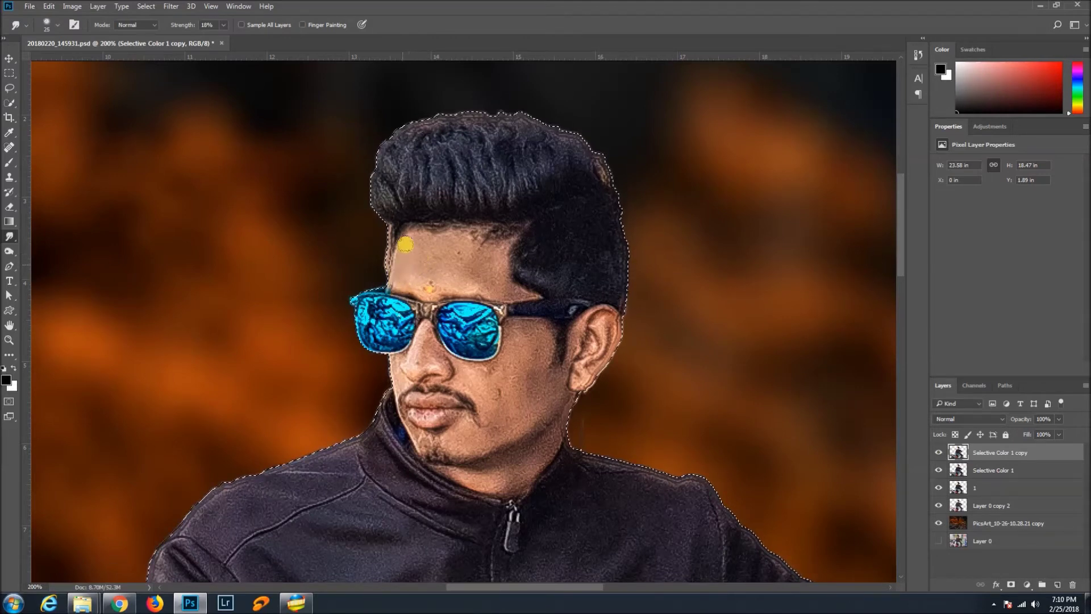
pyautogui.press(']')
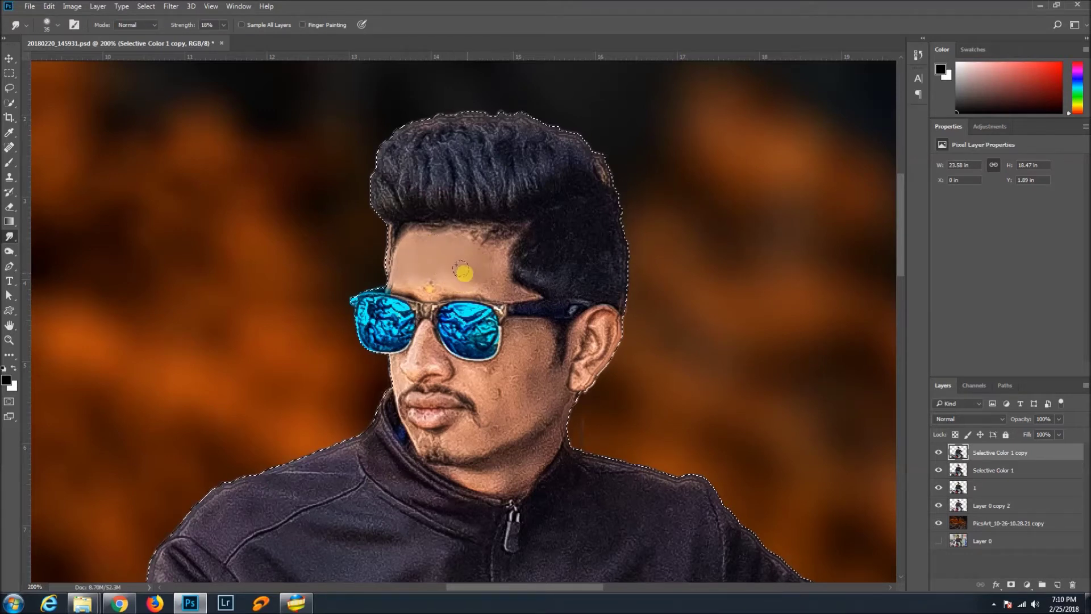
pyautogui.press('[')
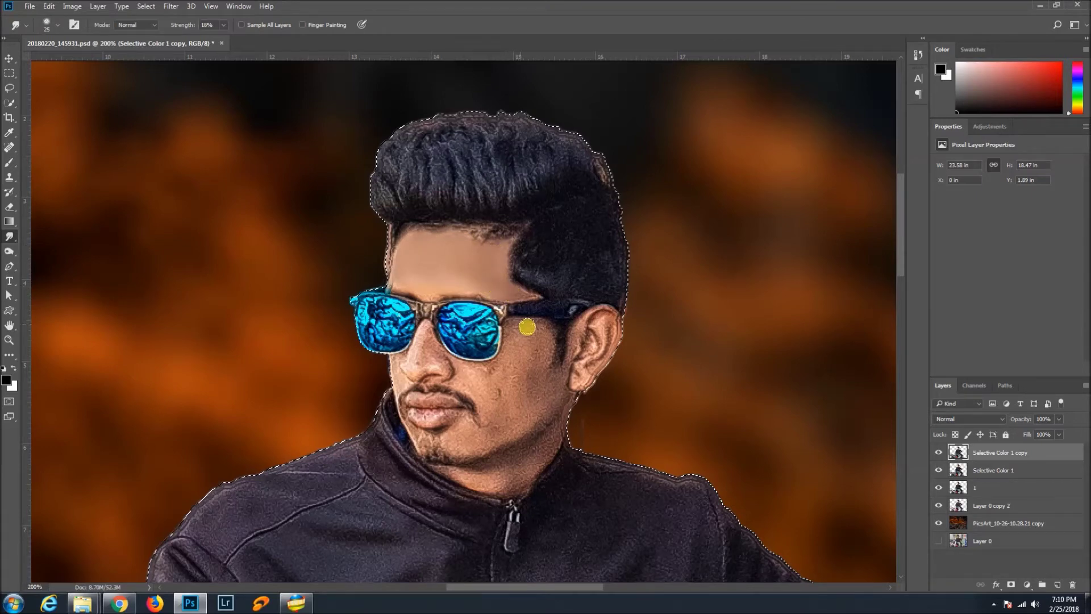
pyautogui.hotkey('ctrl', '+')
pyautogui.press(']')
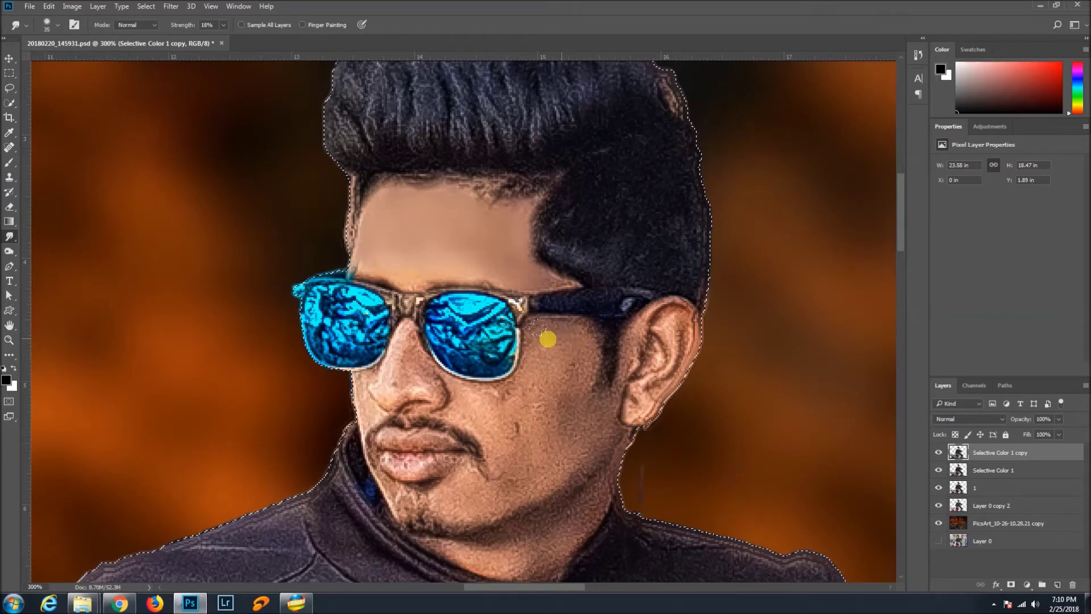
pyautogui.moveTo(535, 326)
pyautogui.mouseDown()
pyautogui.moveTo(561, 339)
pyautogui.moveTo(530, 383)
pyautogui.moveTo(463, 395)
pyautogui.moveTo(528, 385)
pyautogui.moveTo(555, 397)
pyautogui.moveTo(585, 341)
pyautogui.moveTo(562, 401)
pyautogui.moveTo(550, 432)
pyautogui.moveTo(532, 407)
pyautogui.moveTo(480, 406)
pyautogui.moveTo(510, 419)
pyautogui.moveTo(489, 446)
pyautogui.moveTo(589, 396)
pyautogui.moveTo(499, 420)
pyautogui.moveTo(550, 434)
pyautogui.moveTo(577, 426)
pyautogui.moveTo(582, 443)
pyautogui.moveTo(565, 414)
pyautogui.moveTo(552, 457)
pyautogui.moveTo(521, 425)
pyautogui.moveTo(552, 447)
pyautogui.moveTo(591, 427)
pyautogui.moveTo(533, 477)
pyautogui.moveTo(506, 481)
pyautogui.moveTo(529, 464)
pyautogui.moveTo(505, 454)
pyautogui.moveTo(485, 491)
pyautogui.moveTo(504, 460)
pyautogui.moveTo(487, 480)
pyautogui.moveTo(477, 472)
pyautogui.moveTo(567, 469)
pyautogui.moveTo(500, 510)
pyautogui.moveTo(572, 485)
pyautogui.moveTo(611, 441)
pyautogui.moveTo(630, 348)
pyautogui.moveTo(604, 390)
pyautogui.moveTo(587, 458)
pyautogui.moveTo(457, 504)
pyautogui.moveTo(400, 499)
pyautogui.mouseUp()
# Smooth the cheek edge between lip and glasses, the nose and the nostril.
pyautogui.press('[')
pyautogui.press('[')
pyautogui.press(']')
pyautogui.press('[')
pyautogui.press(']')
pyautogui.press('[')
pyautogui.moveTo(368, 419)
pyautogui.mouseDown()
pyautogui.moveTo(359, 382)
pyautogui.moveTo(359, 393)
pyautogui.mouseUp()
pyautogui.press(']')
pyautogui.press('[')
pyautogui.click(399, 356)
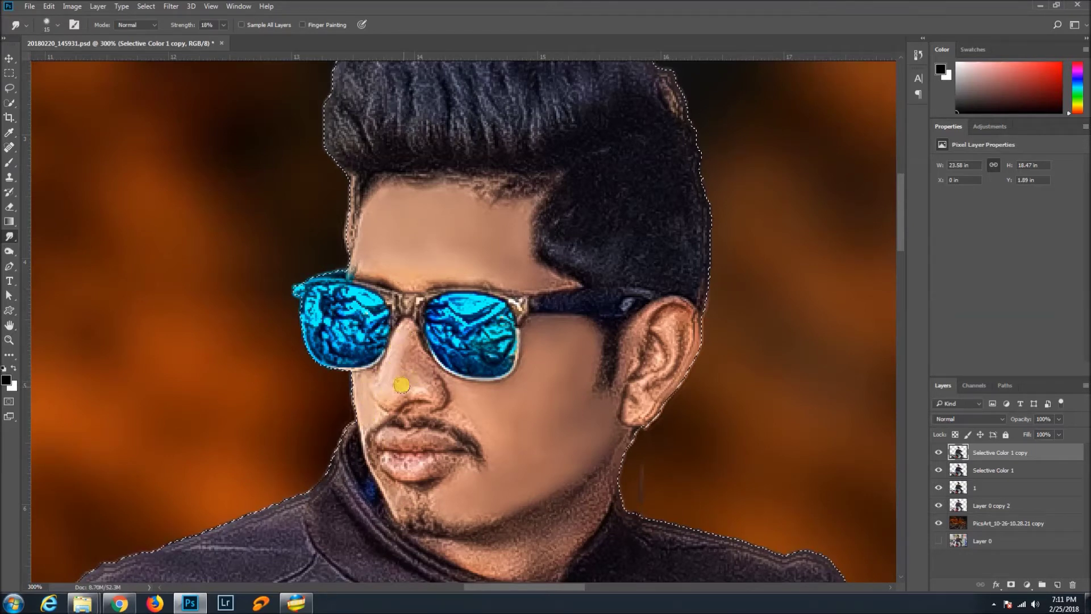
pyautogui.moveTo(389, 397)
pyautogui.mouseDown()
pyautogui.moveTo(431, 383)
pyautogui.moveTo(412, 376)
pyautogui.mouseUp()
# Smooth the skin along the nose under the lens and near the eyebrow end.
pyautogui.press(']')
pyautogui.press('[')
pyautogui.press('[')
pyautogui.moveTo(412, 377); pyautogui.dragTo(484, 385)
pyautogui.press(']')
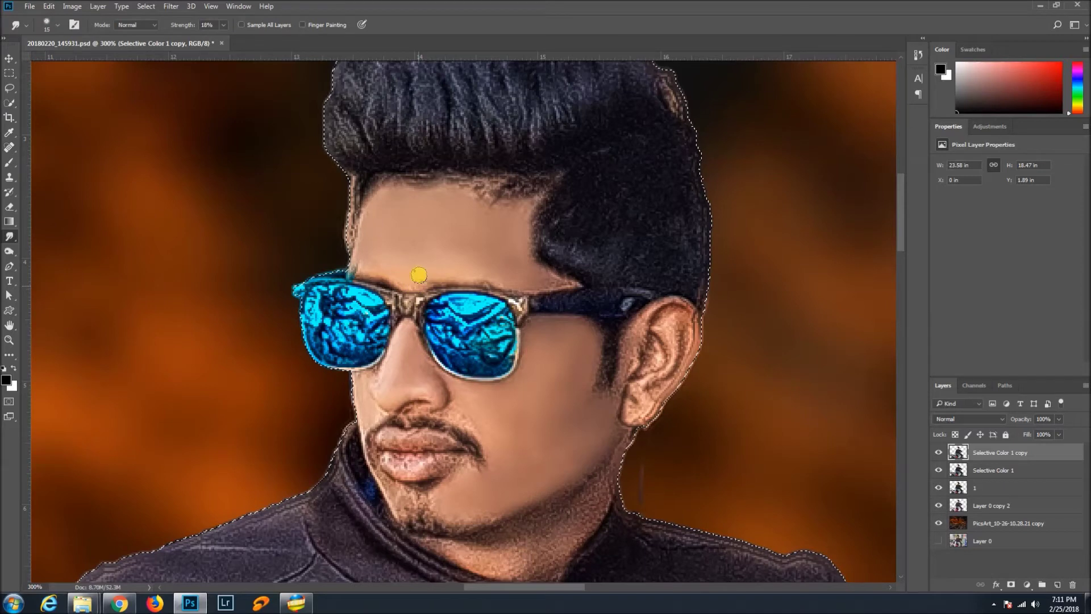
pyautogui.moveTo(476, 265); pyautogui.dragTo(554, 280)
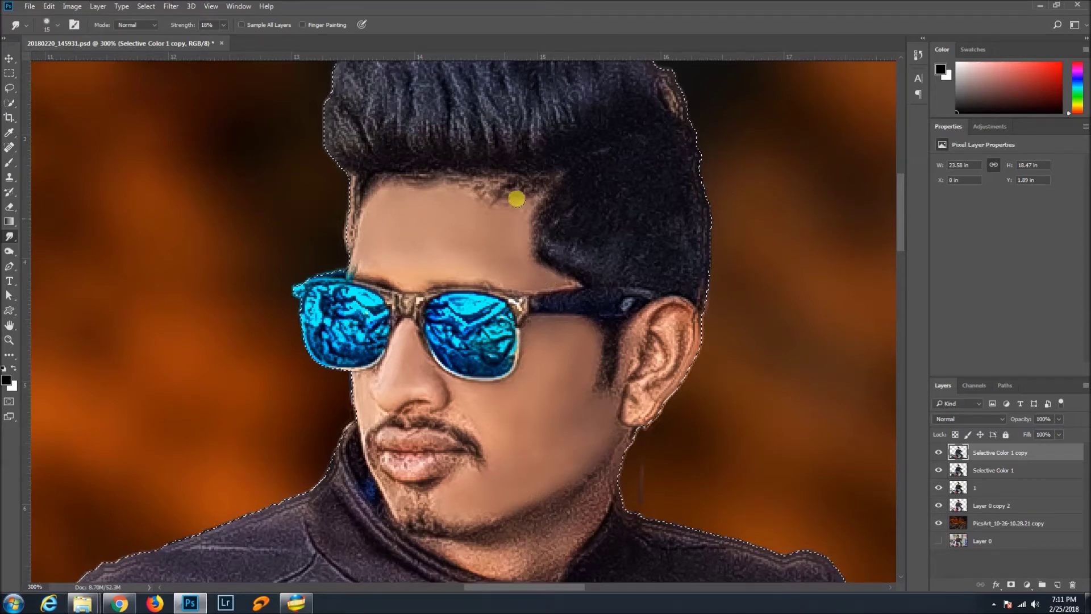
# Smooth the skin of the ear with a resized smudge brush.
pyautogui.press(']')
pyautogui.press(']')
pyautogui.scroll(-1, 625, 338)
pyautogui.press('[')
pyautogui.press('[')
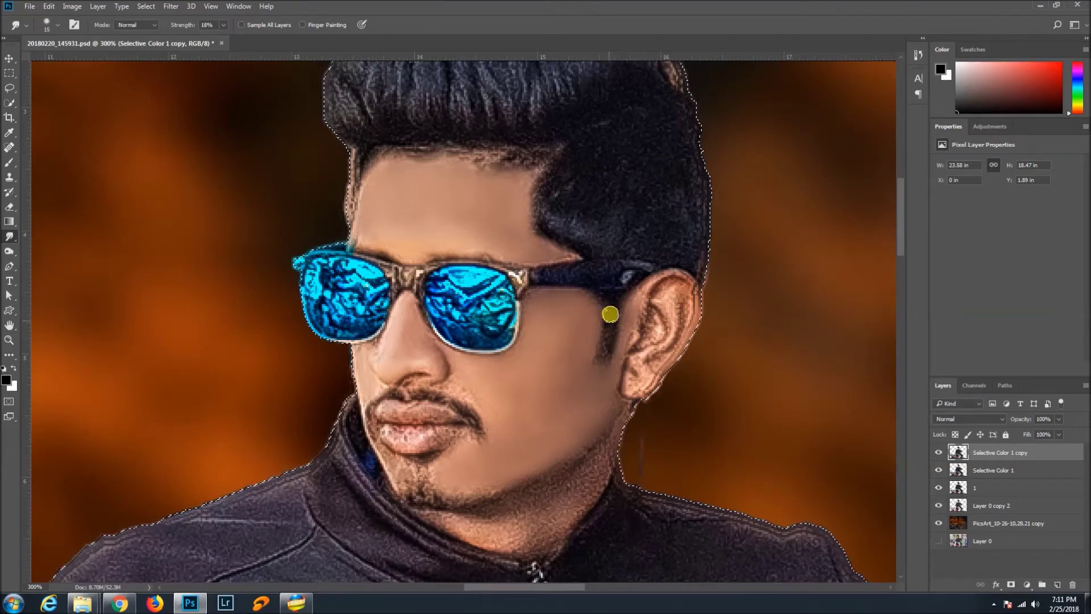
pyautogui.press('[')
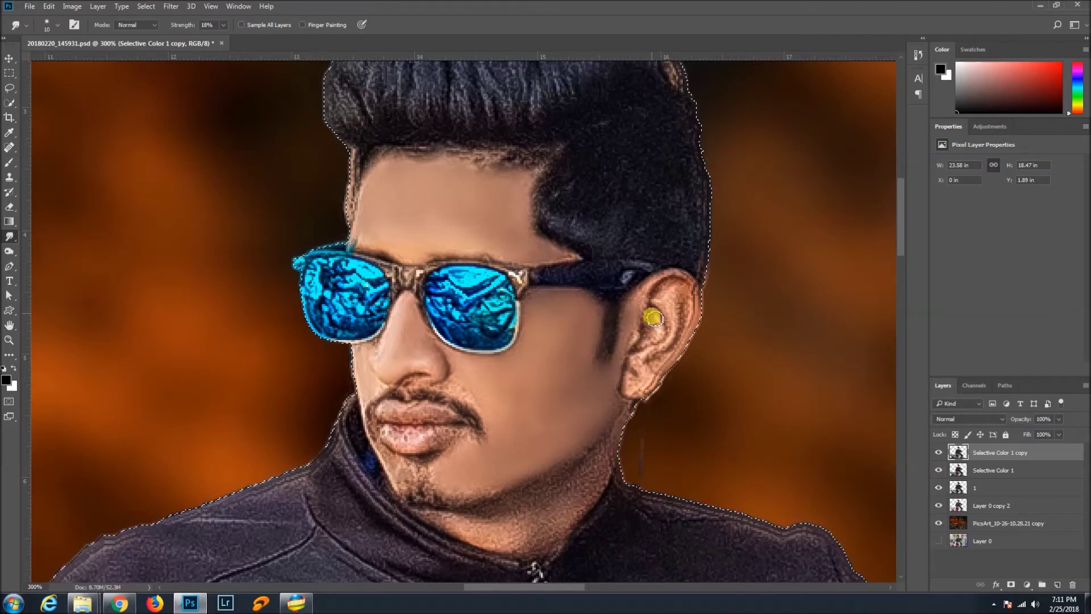
pyautogui.press(']')
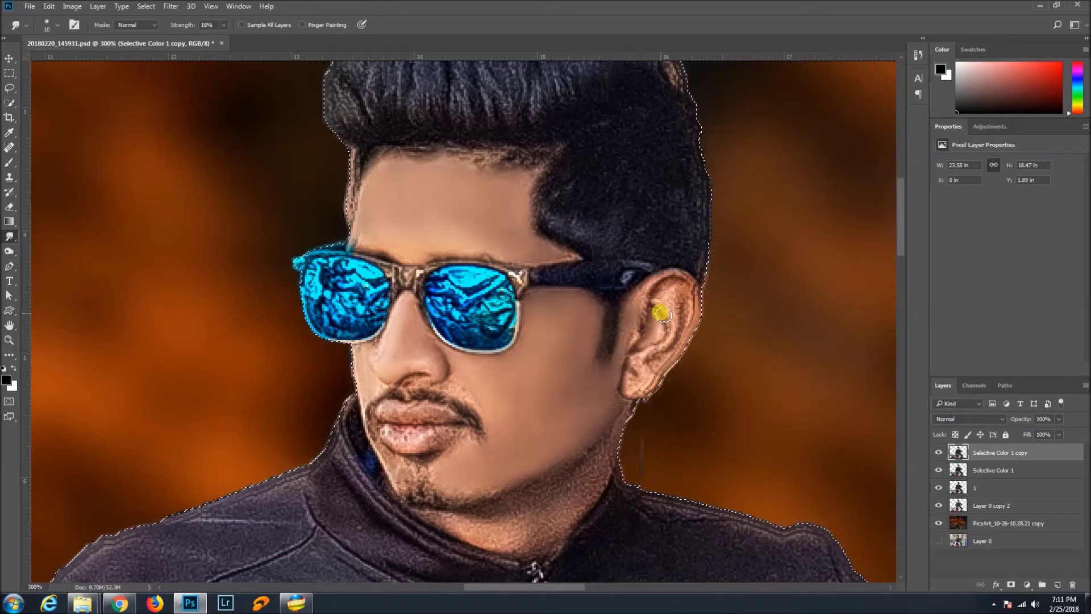
pyautogui.moveTo(679, 299)
pyautogui.mouseDown()
pyautogui.moveTo(674, 335)
pyautogui.moveTo(654, 299)
pyautogui.moveTo(669, 286)
pyautogui.moveTo(636, 332)
pyautogui.moveTo(659, 284)
pyautogui.moveTo(692, 297)
pyautogui.moveTo(652, 390)
pyautogui.moveTo(628, 364)
pyautogui.moveTo(470, 403)
pyautogui.moveTo(473, 394)
pyautogui.moveTo(382, 377)
pyautogui.moveTo(392, 473)
pyautogui.moveTo(452, 487)
pyautogui.mouseUp()
pyautogui.press(']')
pyautogui.scroll(-1, 592, 458)
# Smooth the skin from the neck to the chin and along the jaw.
pyautogui.scroll(-1, 597, 428)
pyautogui.moveTo(596, 428)
pyautogui.mouseDown()
pyautogui.moveTo(534, 483)
pyautogui.moveTo(487, 487)
pyautogui.moveTo(500, 492)
pyautogui.moveTo(555, 477)
pyautogui.moveTo(606, 431)
pyautogui.moveTo(570, 453)
pyautogui.moveTo(590, 414)
pyautogui.moveTo(526, 441)
pyautogui.moveTo(470, 445)
pyautogui.moveTo(543, 441)
pyautogui.moveTo(451, 464)
pyautogui.moveTo(479, 470)
pyautogui.moveTo(574, 443)
pyautogui.moveTo(477, 465)
pyautogui.moveTo(547, 446)
pyautogui.moveTo(536, 457)
pyautogui.moveTo(603, 407)
pyautogui.moveTo(595, 426)
pyautogui.mouseUp()
pyautogui.press(']')
pyautogui.press('[')
pyautogui.press(']')
pyautogui.press('[')
pyautogui.press('[')
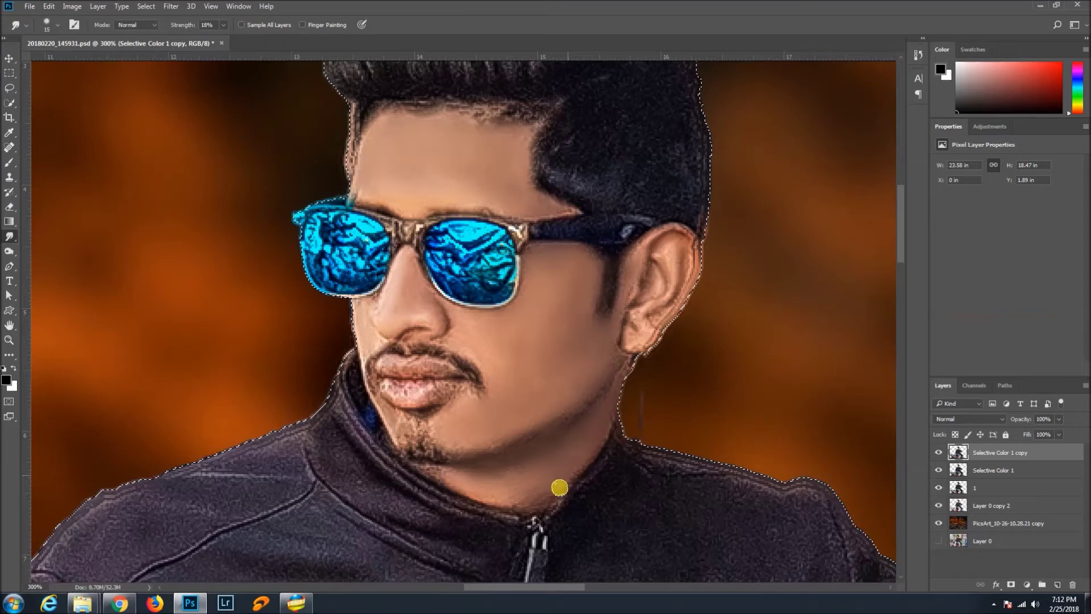
pyautogui.press('[')
pyautogui.moveTo(581, 449)
pyautogui.mouseDown()
pyautogui.moveTo(558, 489)
pyautogui.moveTo(506, 497)
pyautogui.moveTo(491, 492)
pyautogui.moveTo(489, 439)
pyautogui.mouseUp()
pyautogui.press('[')
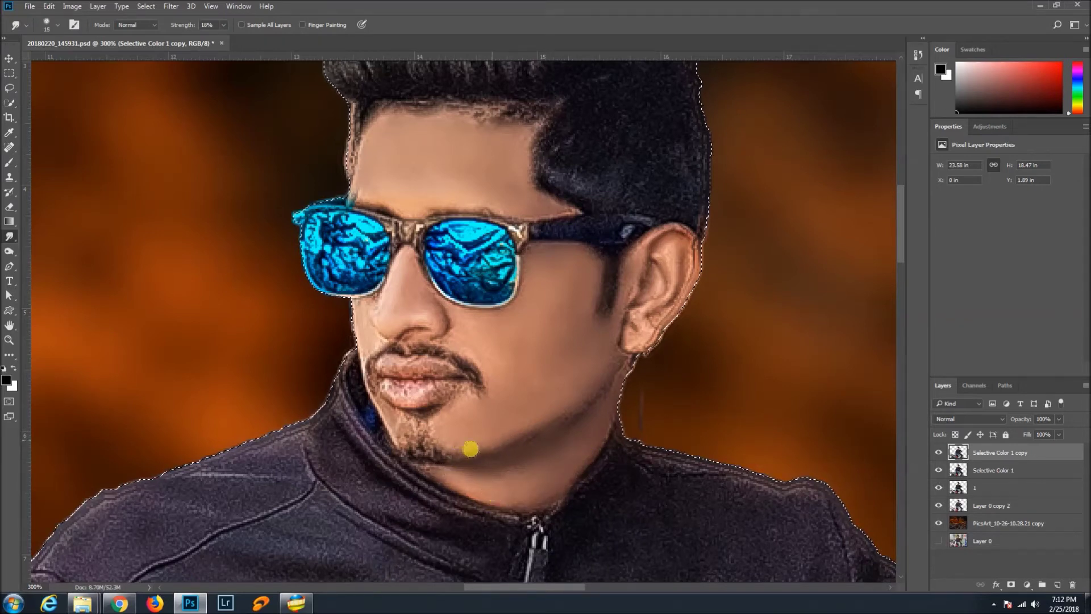
pyautogui.moveTo(586, 401)
pyautogui.mouseDown()
pyautogui.moveTo(593, 377)
pyautogui.moveTo(531, 416)
pyautogui.mouseUp()
# Smooth the jaw up toward the ear and the lower lip toward the mouth corner.
pyautogui.press(']')
pyautogui.press(']')
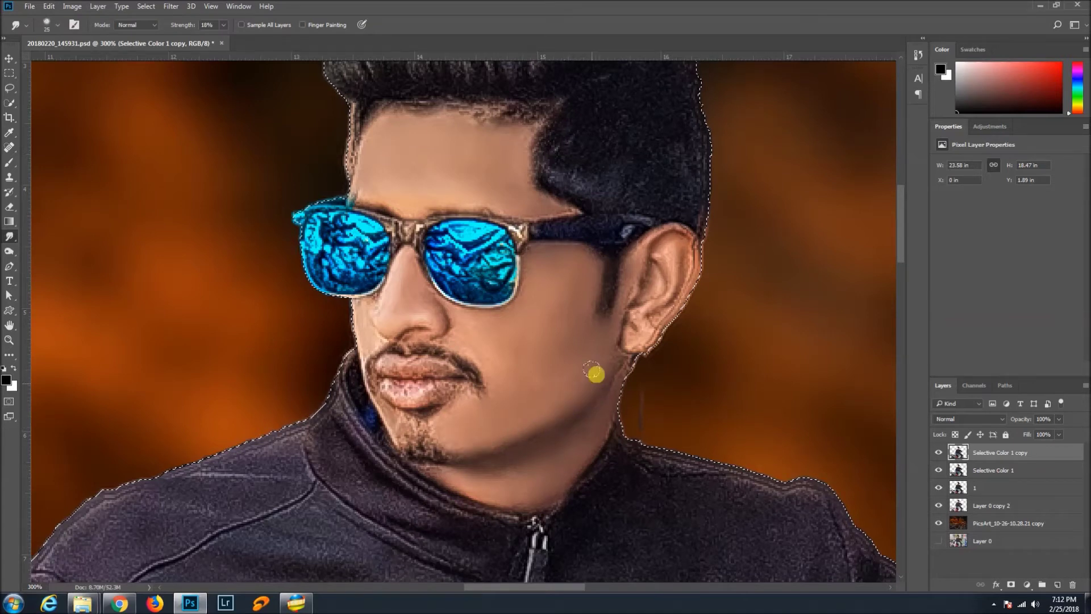
pyautogui.moveTo(595, 373); pyautogui.dragTo(609, 334)
pyautogui.press('[')
pyautogui.press('[')
pyautogui.press('[')
pyautogui.press(']')
pyautogui.moveTo(415, 390)
pyautogui.mouseDown()
pyautogui.moveTo(382, 386)
pyautogui.moveTo(429, 367)
pyautogui.moveTo(463, 390)
pyautogui.moveTo(492, 452)
pyautogui.mouseUp()
pyautogui.press('[')
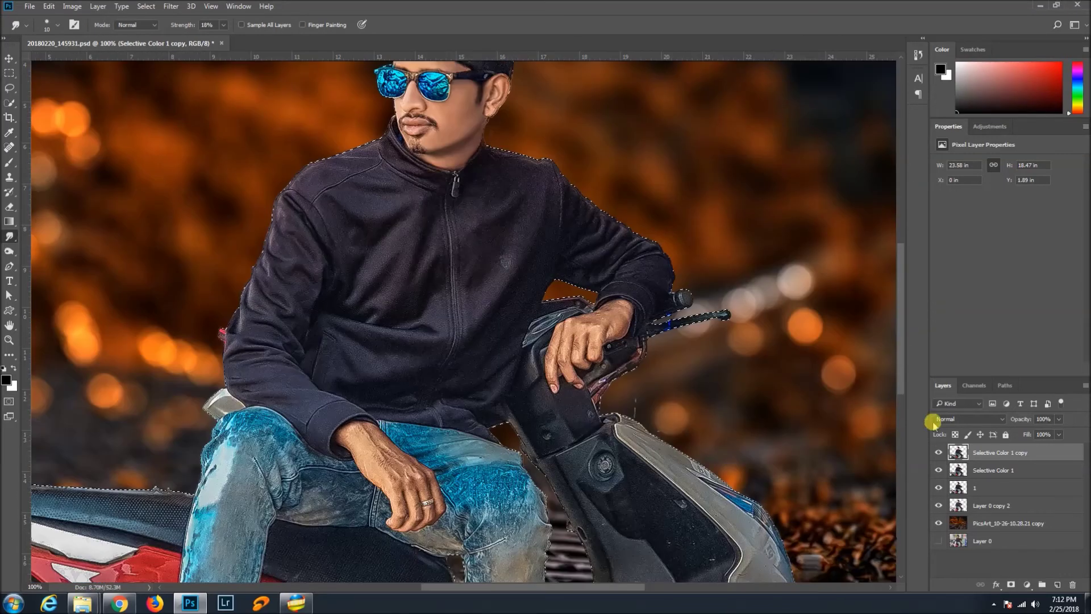
# Smudge the wrist skin near the sleeve cuff and further down the hand.
pyautogui.scroll(-1, 869, 372)
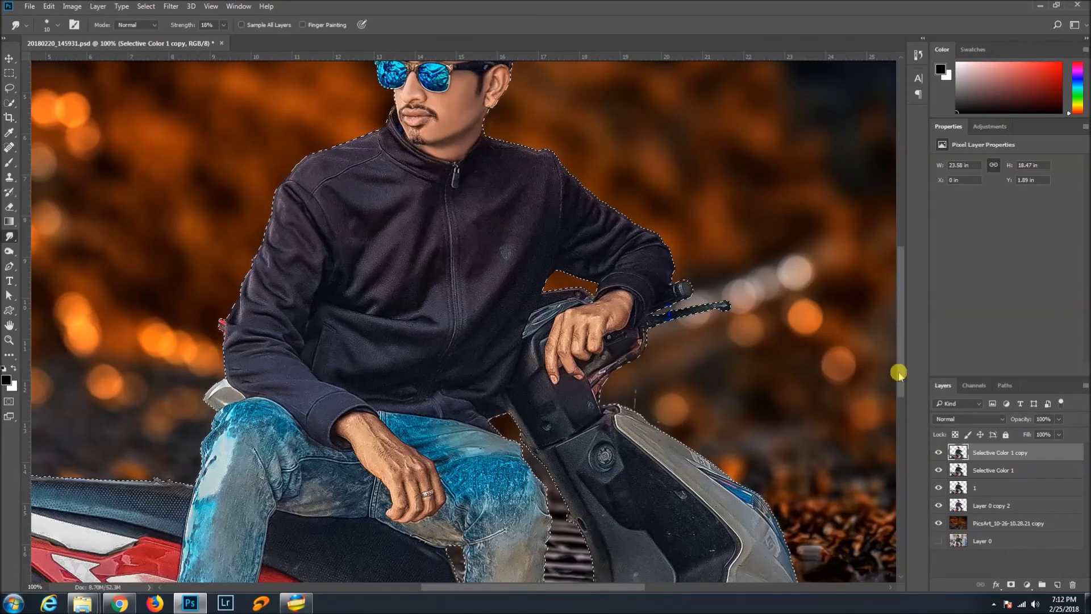
pyautogui.scroll(-2, 365, 360)
pyautogui.scroll(5, 341, 392)
pyautogui.press(']')
pyautogui.press(']')
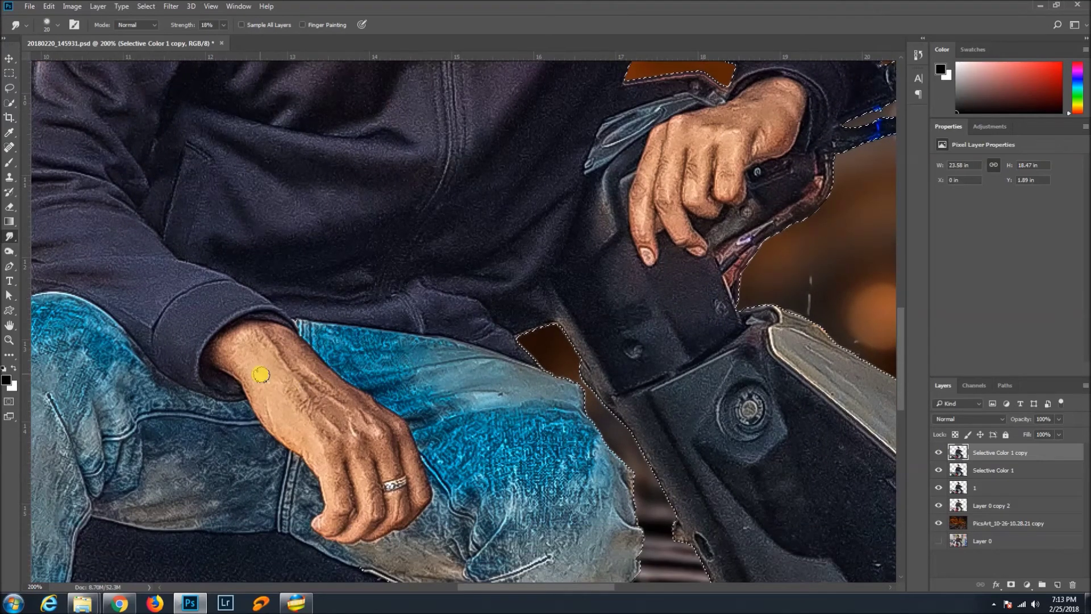
pyautogui.press(']')
pyautogui.press(']')
pyautogui.press(']')
pyautogui.moveTo(226, 348); pyautogui.dragTo(250, 366)
pyautogui.moveTo(261, 340); pyautogui.dragTo(287, 355)
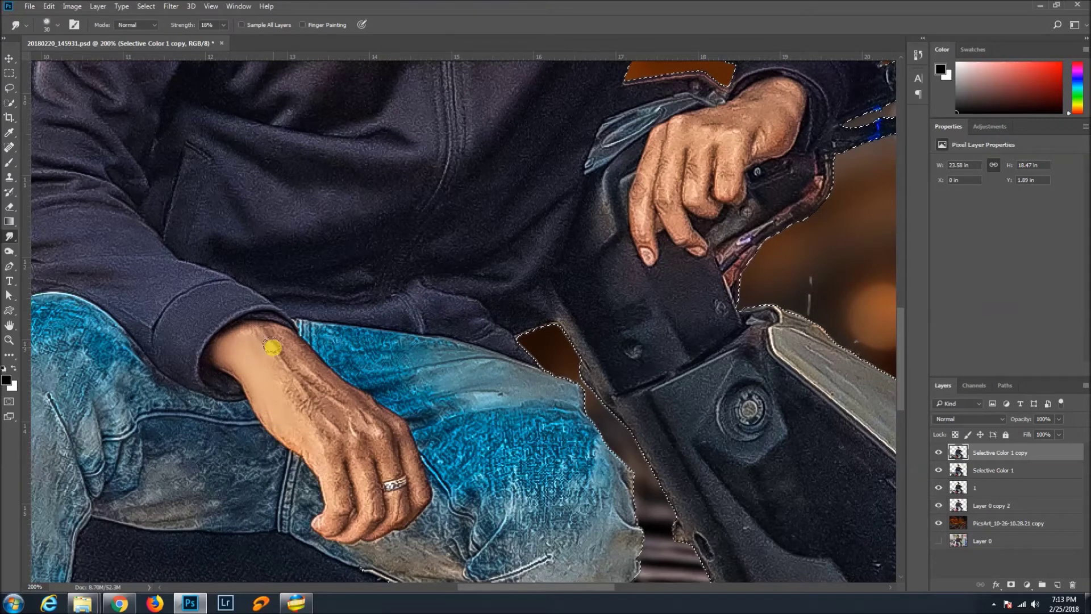
pyautogui.press('[')
pyautogui.hotkey('ctrl', 'd')
pyautogui.click(1035, 602)
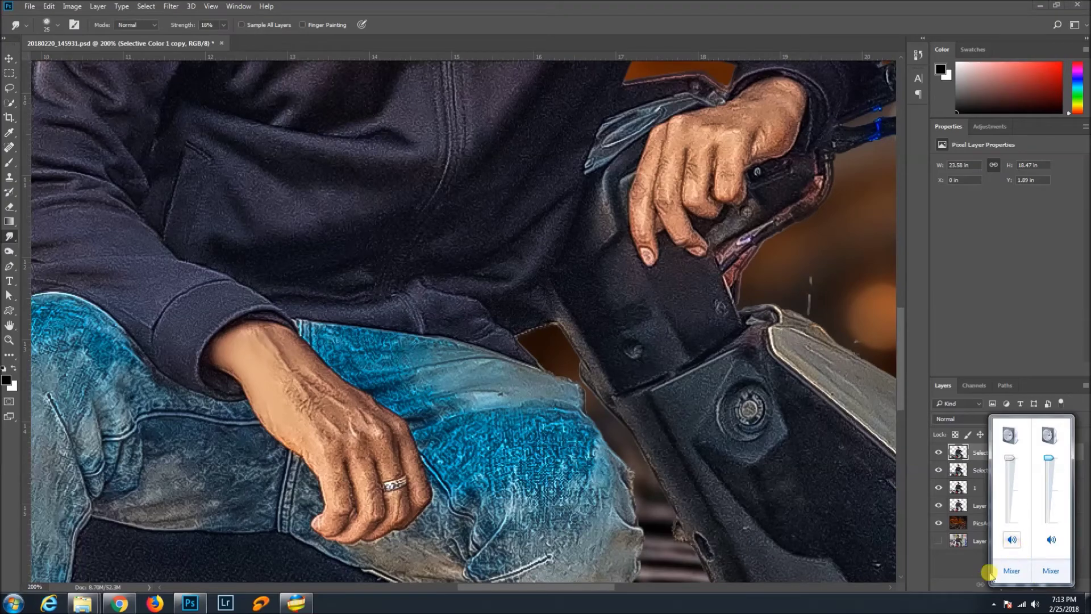
pyautogui.click(119, 603)
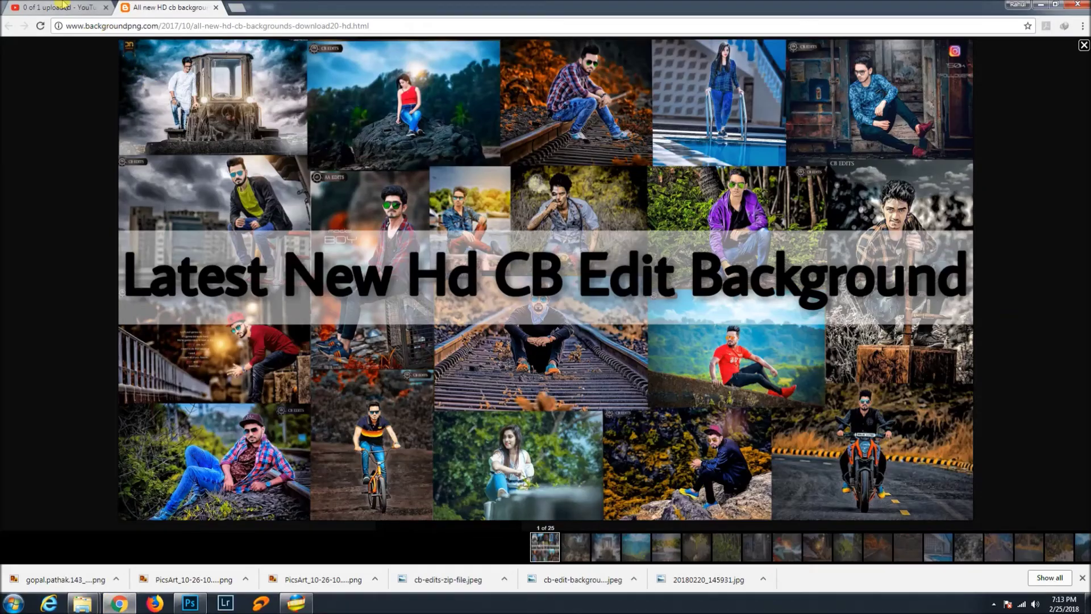
pyautogui.click(63, 6)
pyautogui.click(236, 8)
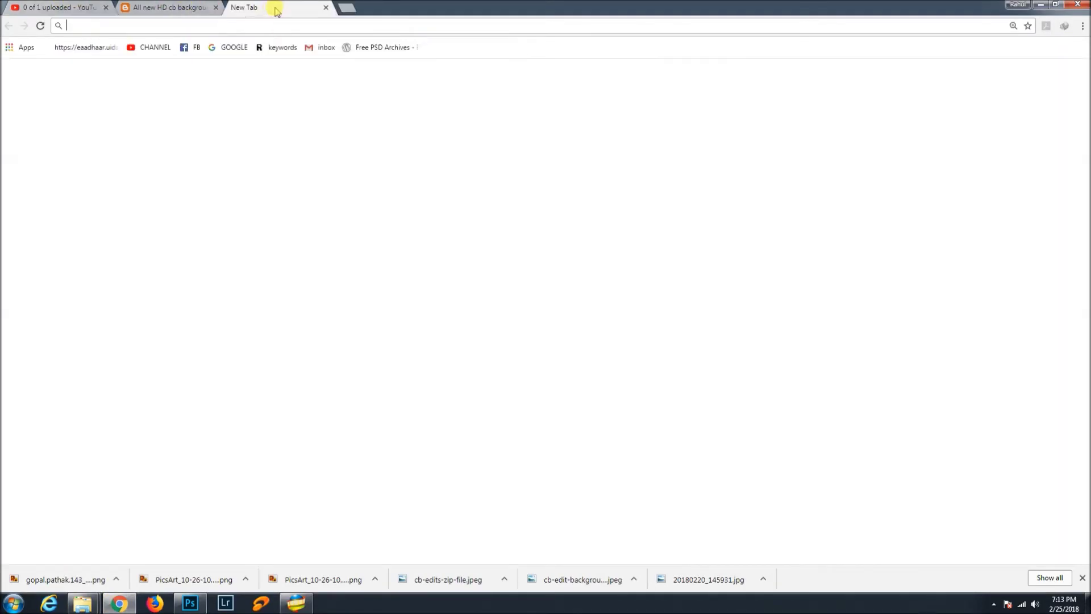
pyautogui.click(156, 48)
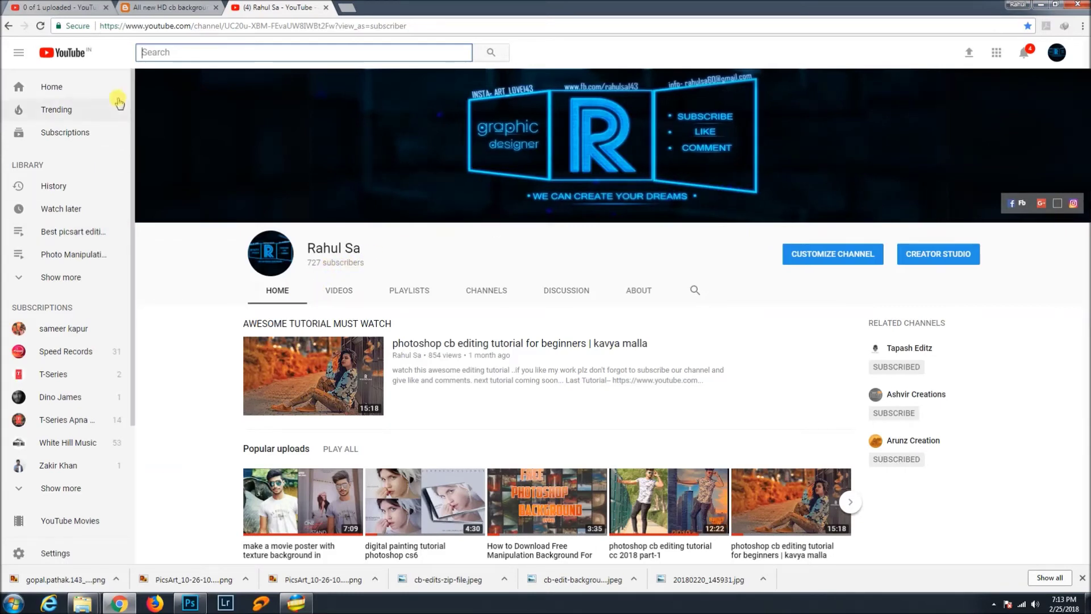
pyautogui.click(78, 349)
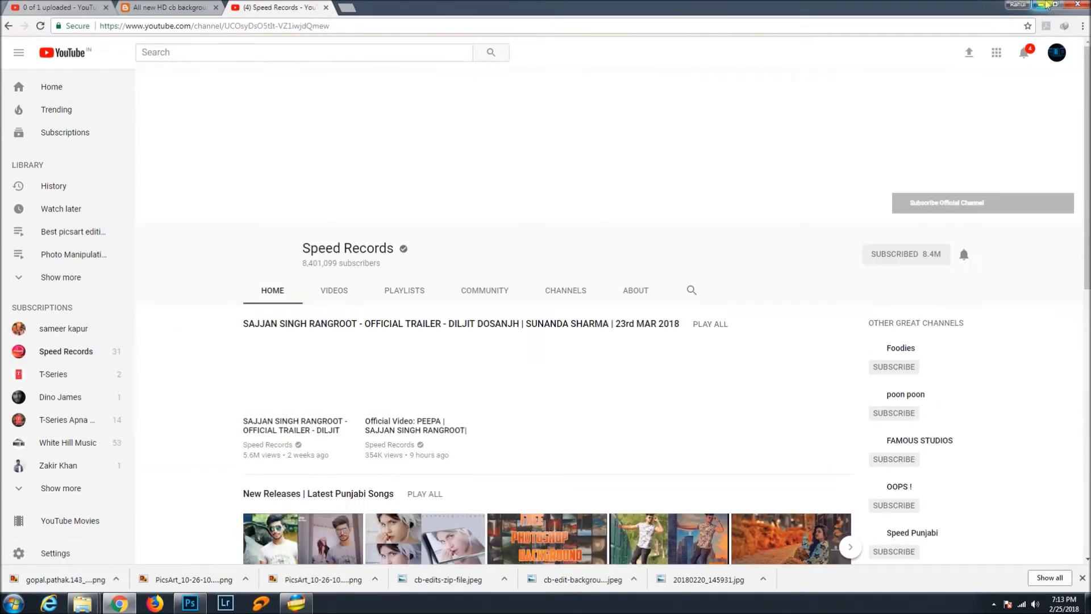
pyautogui.click(1045, 5)
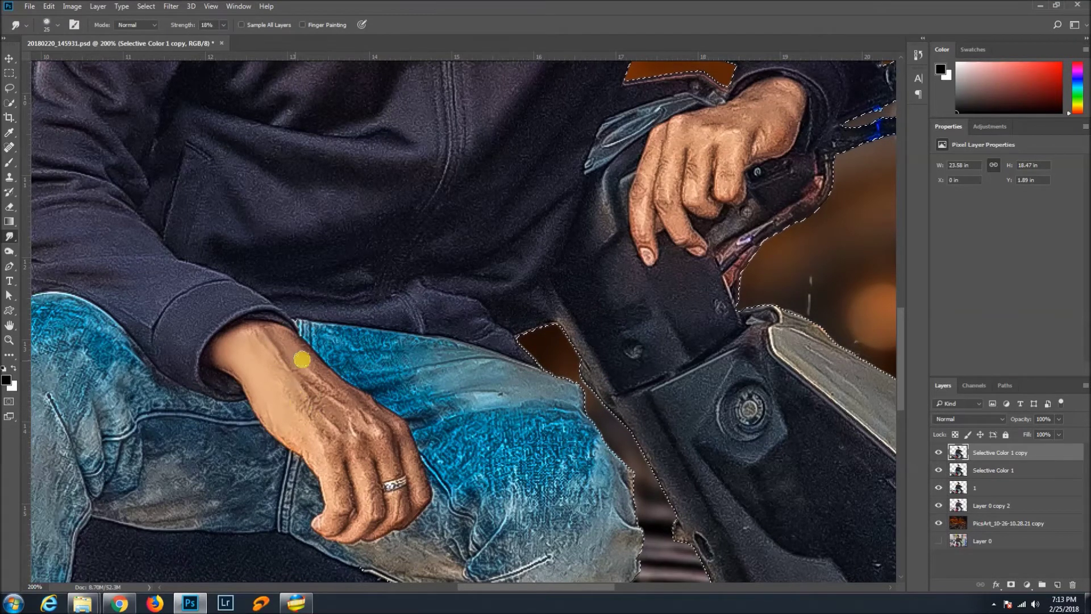
# At 300% zoom, smooth the back of and skin across the gripping hand.
pyautogui.press(']')
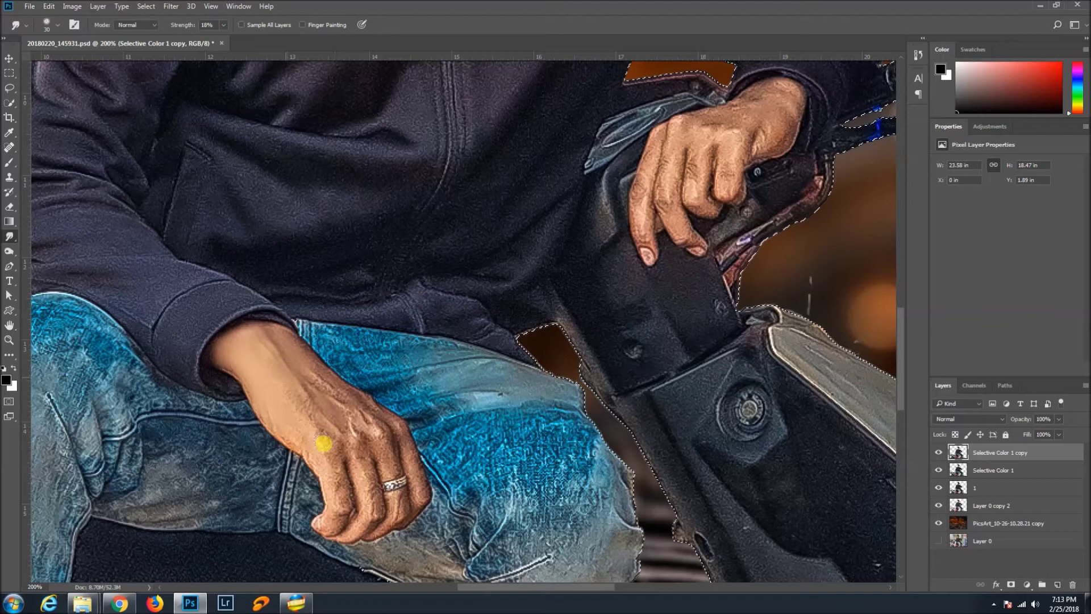
pyautogui.press('[')
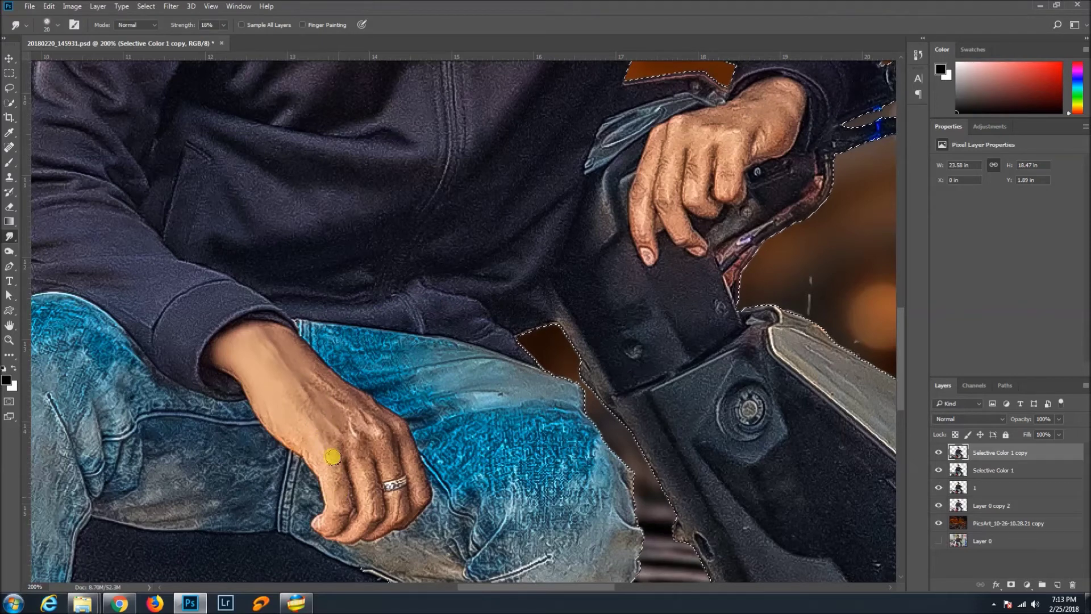
pyautogui.press(']')
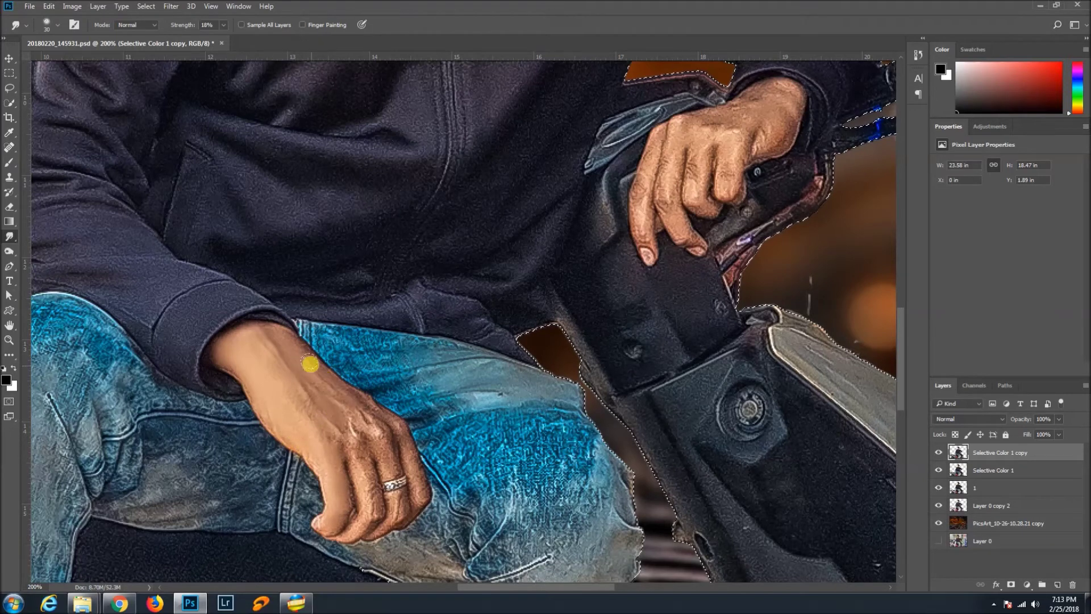
pyautogui.press('[')
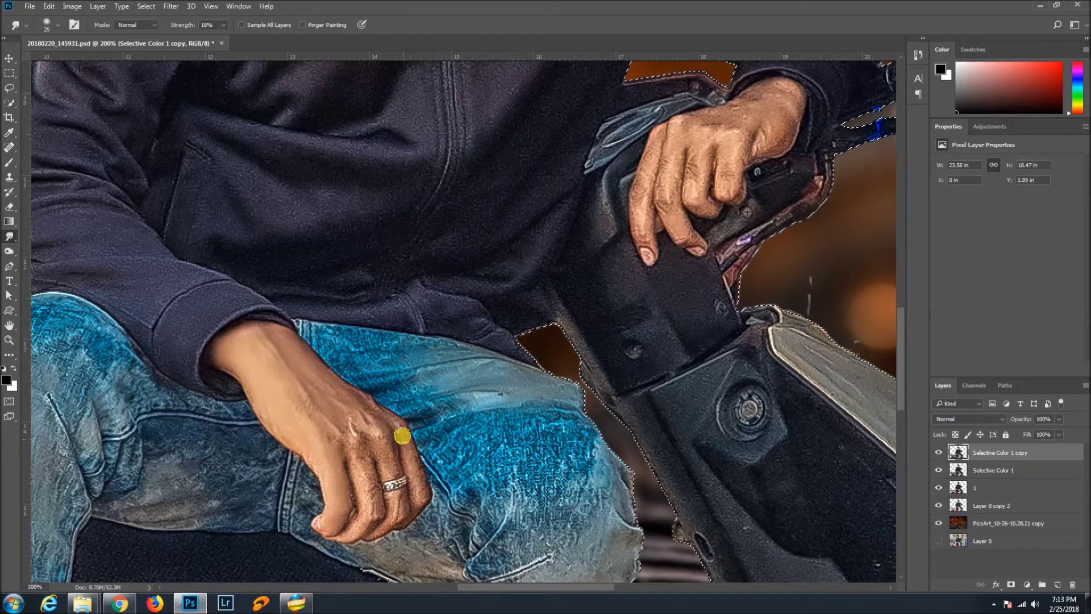
pyautogui.press('[')
pyautogui.press('[')
pyautogui.press(']')
pyautogui.press(']')
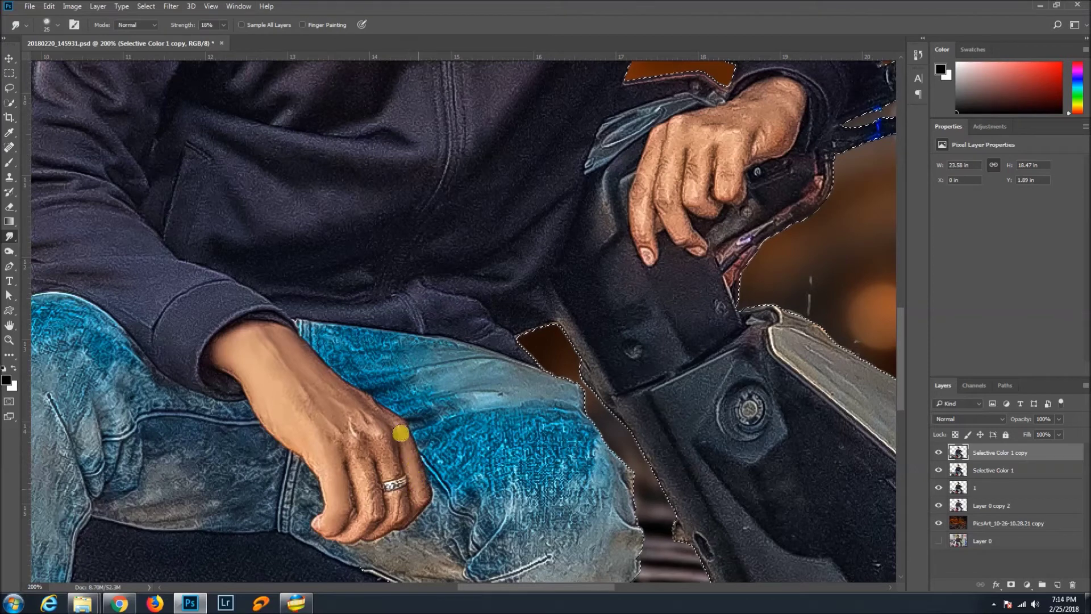
pyautogui.press('[')
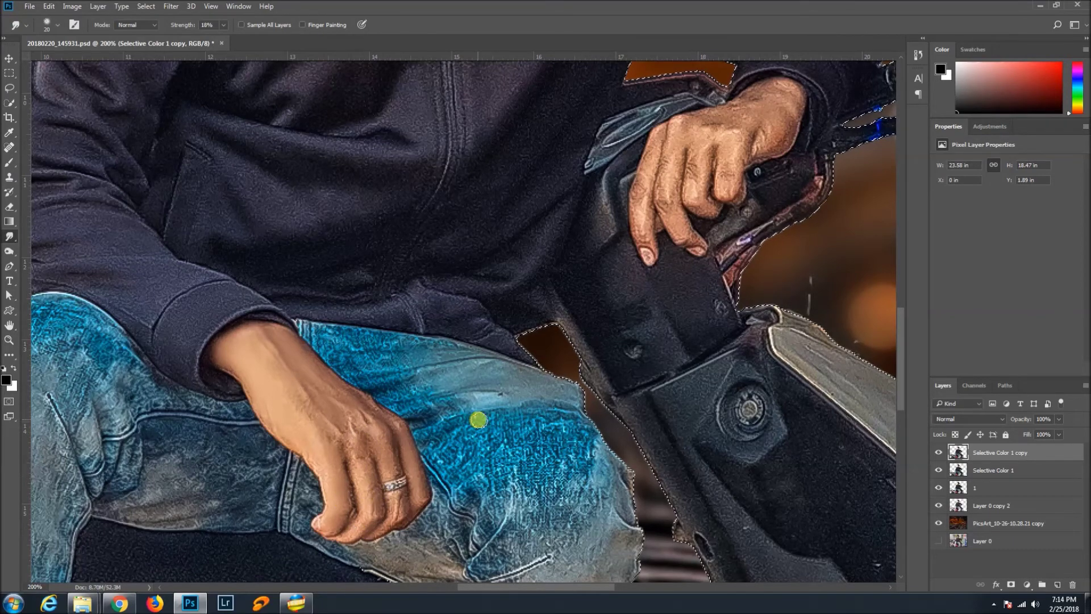
pyautogui.hotkey('ctrl', '-')
pyautogui.hotkey('ctrl', '+')
pyautogui.hotkey('ctrl', '+')
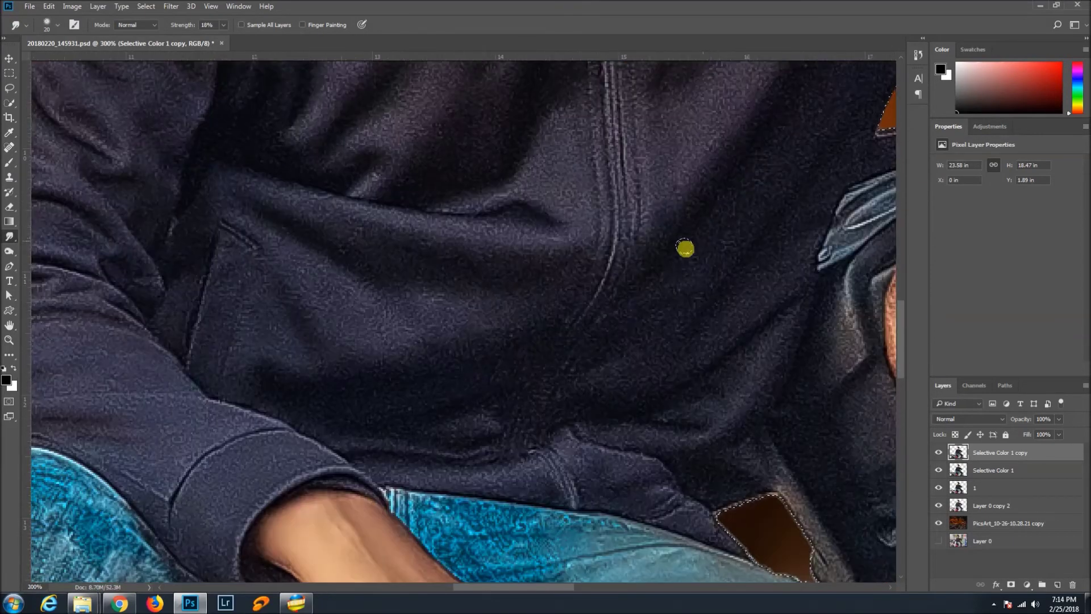
pyautogui.moveTo(538, 580); pyautogui.dragTo(615, 582)
pyautogui.press(']')
pyautogui.press(']')
pyautogui.press(']')
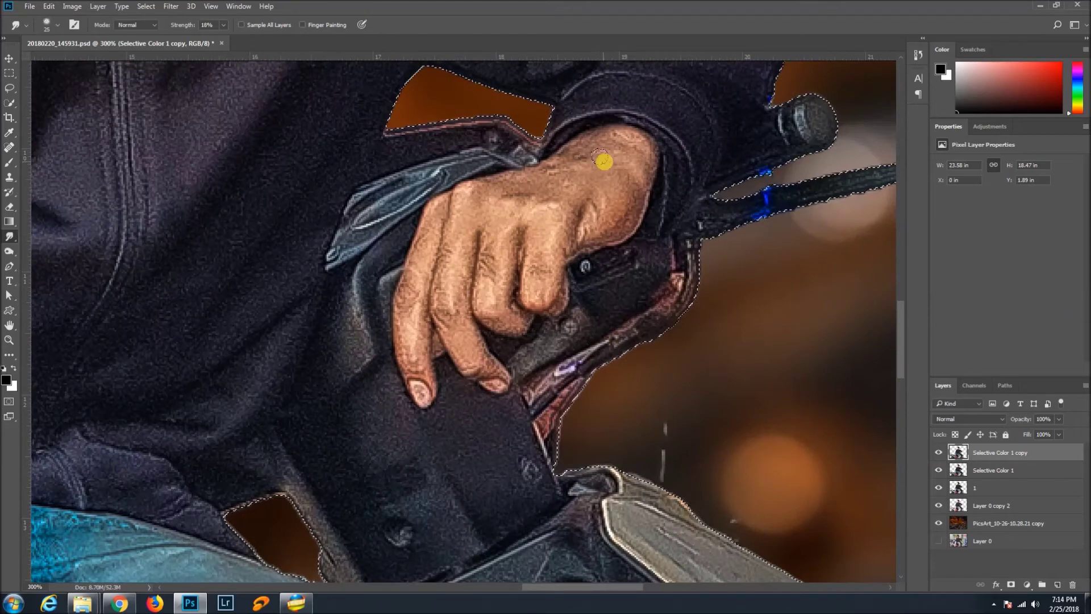
pyautogui.moveTo(619, 188); pyautogui.dragTo(603, 210)
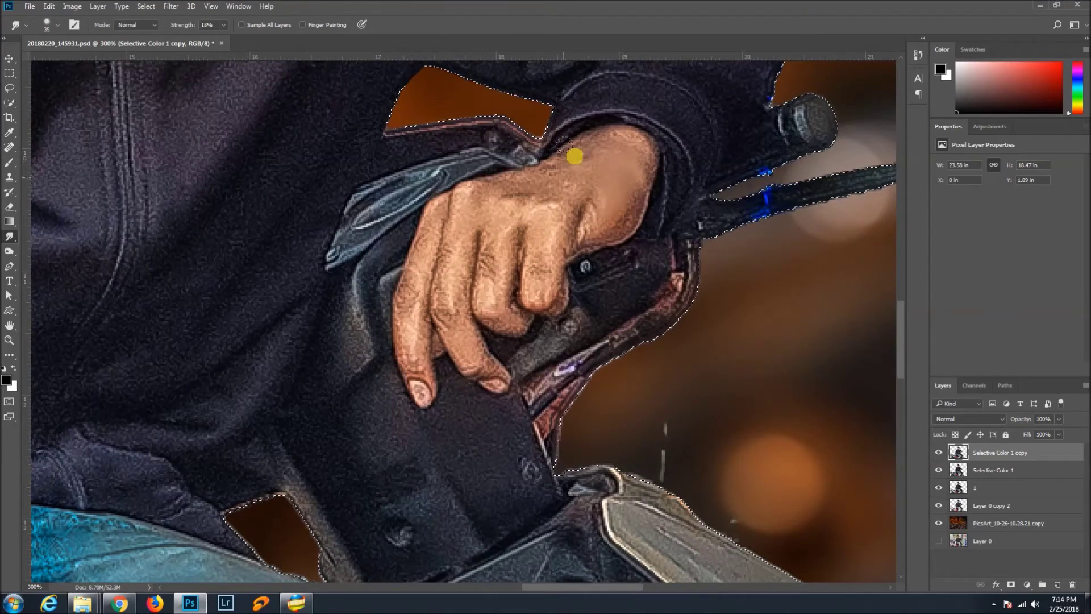
pyautogui.press('[')
pyautogui.press('[')
pyautogui.press('[')
pyautogui.moveTo(613, 147)
pyautogui.mouseDown()
pyautogui.moveTo(494, 269)
pyautogui.moveTo(497, 250)
pyautogui.mouseUp()
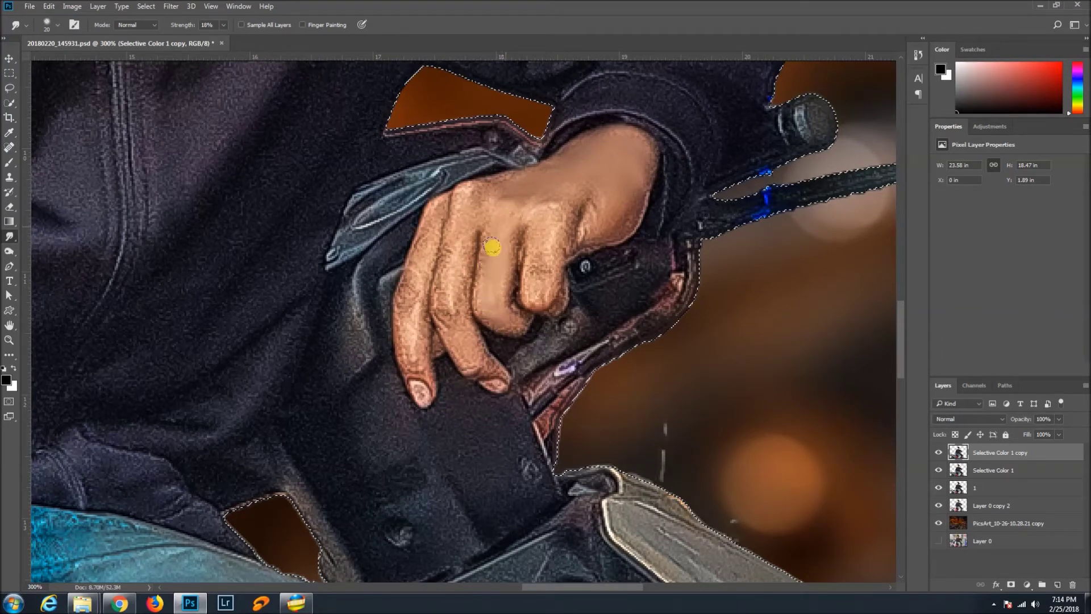
# Smooth the ring finger and left finger, then fit the image and deselect.
pyautogui.press(']')
pyautogui.moveTo(536, 253)
pyautogui.mouseDown()
pyautogui.moveTo(540, 272)
pyautogui.moveTo(550, 198)
pyautogui.moveTo(604, 180)
pyautogui.moveTo(603, 208)
pyautogui.mouseUp()
pyautogui.press('[')
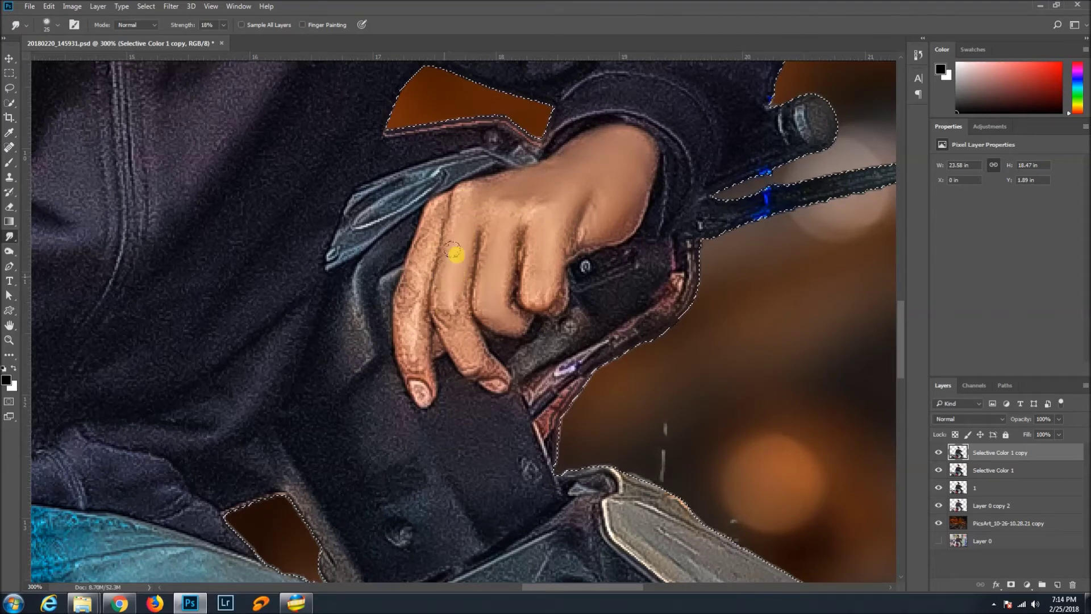
pyautogui.moveTo(443, 326)
pyautogui.mouseDown()
pyautogui.moveTo(457, 325)
pyautogui.moveTo(470, 274)
pyautogui.moveTo(487, 280)
pyautogui.moveTo(512, 226)
pyautogui.moveTo(444, 203)
pyautogui.moveTo(419, 274)
pyautogui.moveTo(421, 252)
pyautogui.mouseUp()
pyautogui.moveTo(404, 288)
pyautogui.mouseDown()
pyautogui.moveTo(409, 348)
pyautogui.moveTo(400, 324)
pyautogui.moveTo(435, 313)
pyautogui.mouseUp()
pyautogui.press('[')
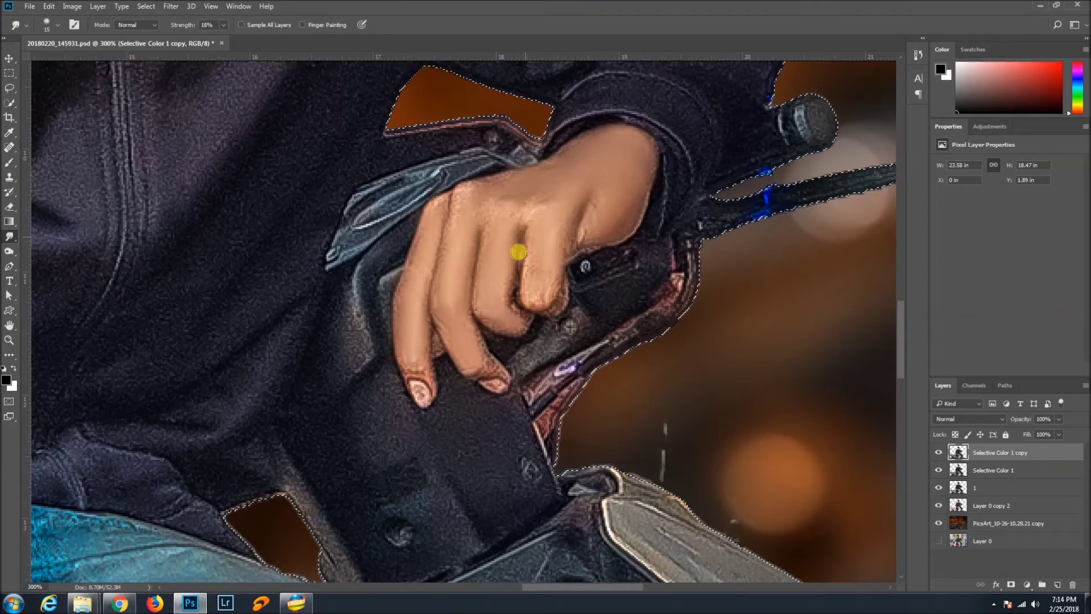
pyautogui.hotkey('ctrl', '0')
pyautogui.hotkey('ctrl', 'd')
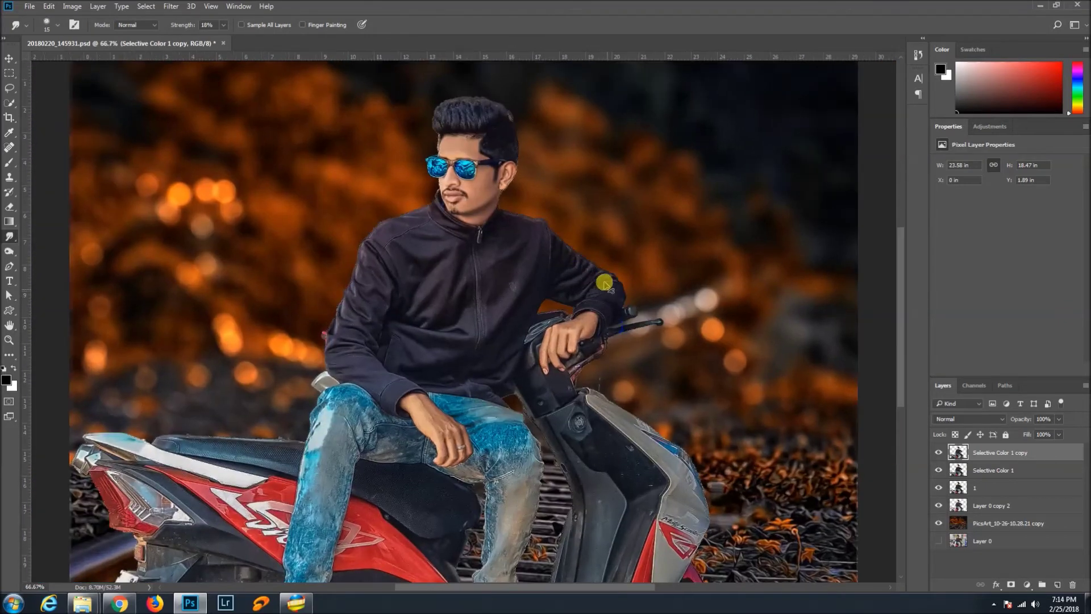
# Show the Selective Color 1 copy layer and delete the Layer 0 copy 2 layer.
pyautogui.hotkey('ctrl', '-')
pyautogui.click(938, 452)
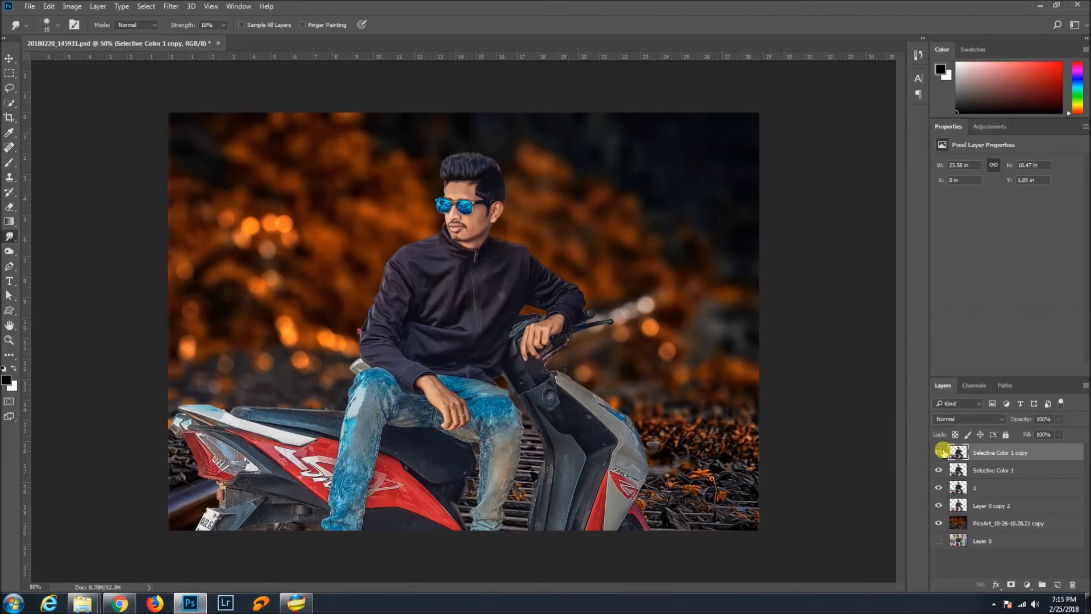
pyautogui.hotkey('ctrl', '+')
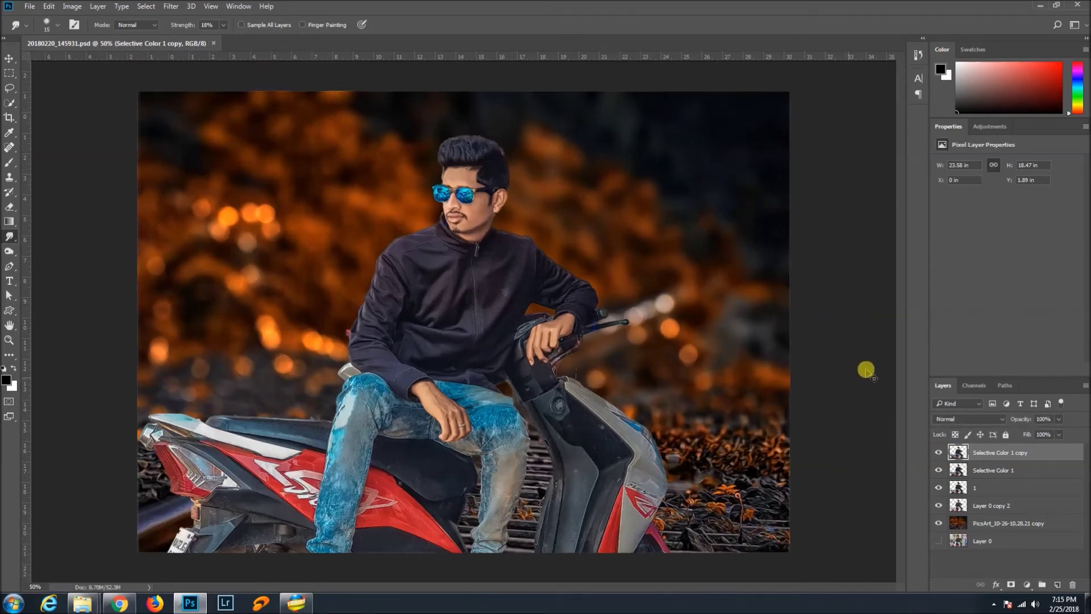
pyautogui.click(969, 500)
pyautogui.press('Delete')
pyautogui.click(985, 455)
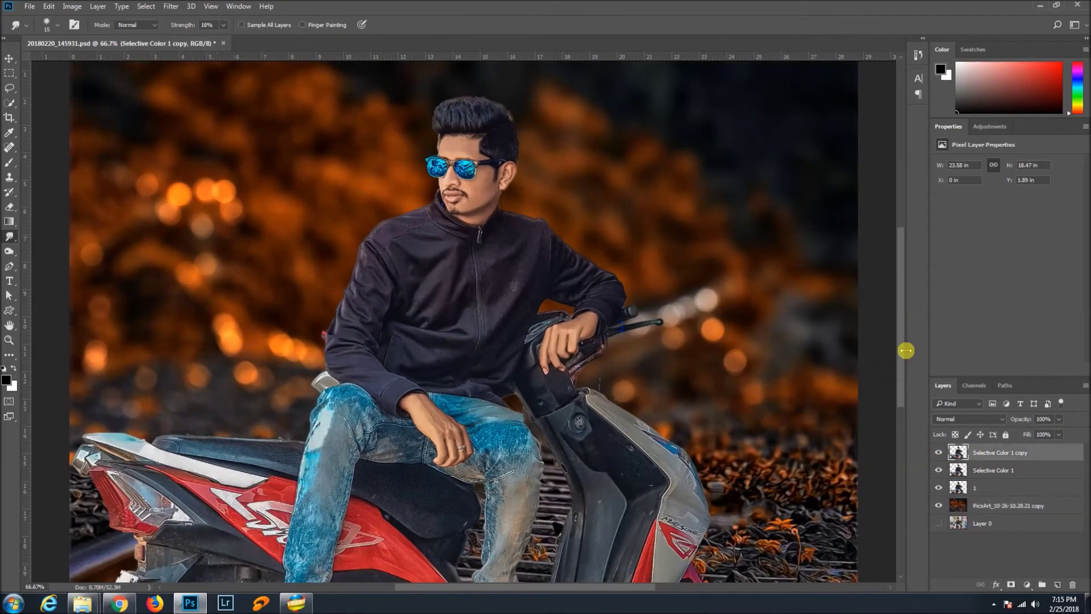
pyautogui.hotkey('ctrl', '+')
pyautogui.moveTo(905, 341); pyautogui.dragTo(901, 273)
pyautogui.click(984, 522)
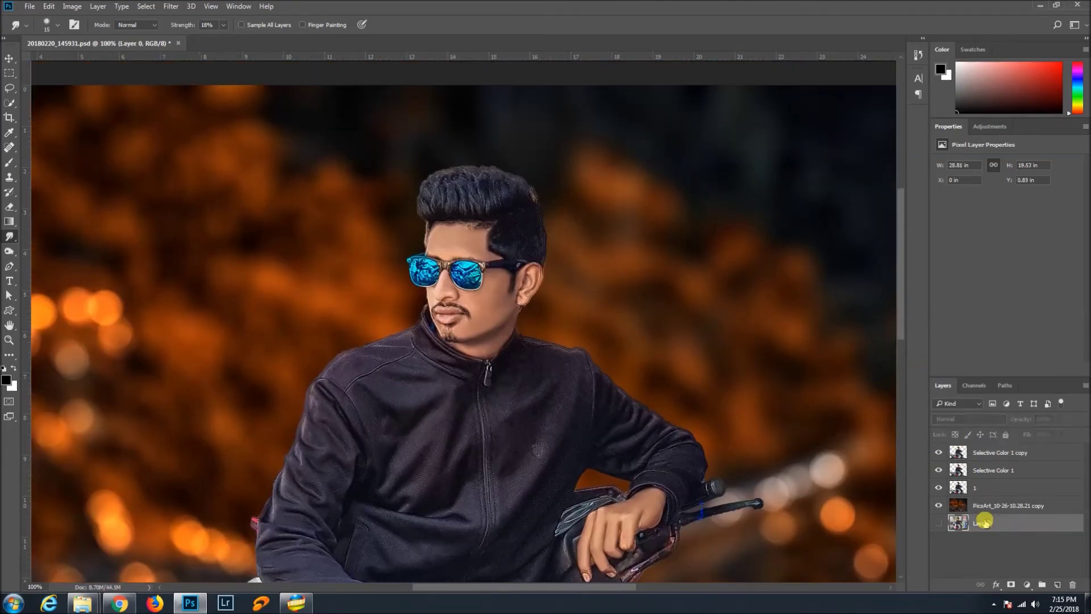
pyautogui.click(989, 455)
# Duplicate the Selective Color 1 copy layer and name it 'hair'.
pyautogui.hotkey('ctrl', 'j')
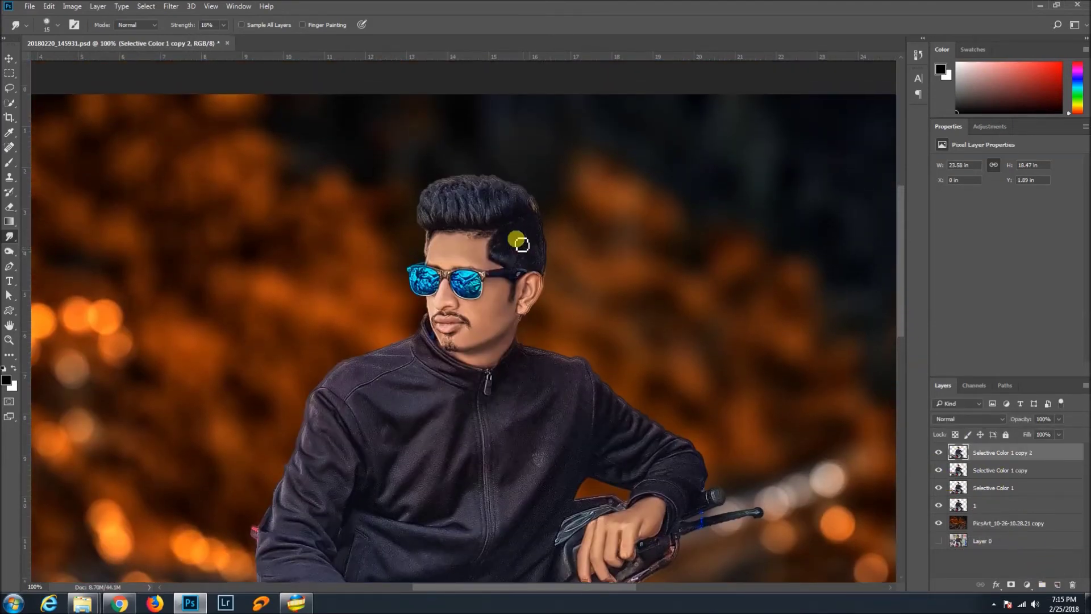
pyautogui.scroll(2, 514, 238)
pyautogui.write('ha')
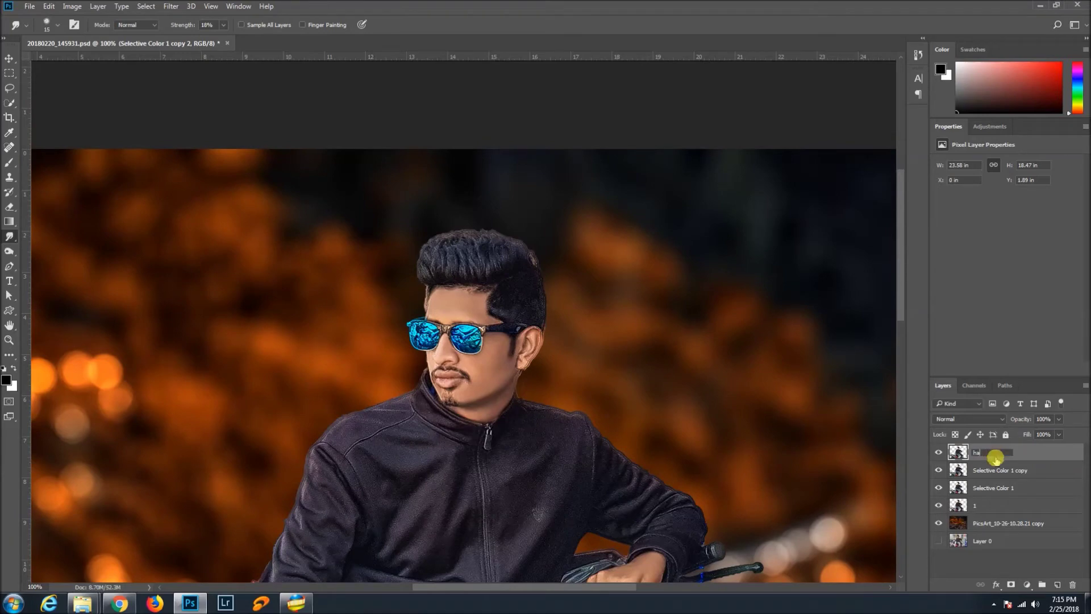
pyautogui.write('ir')
pyautogui.press('Return')
pyautogui.scroll(1, 572, 244)
pyautogui.hotkey('ctrl', '+')
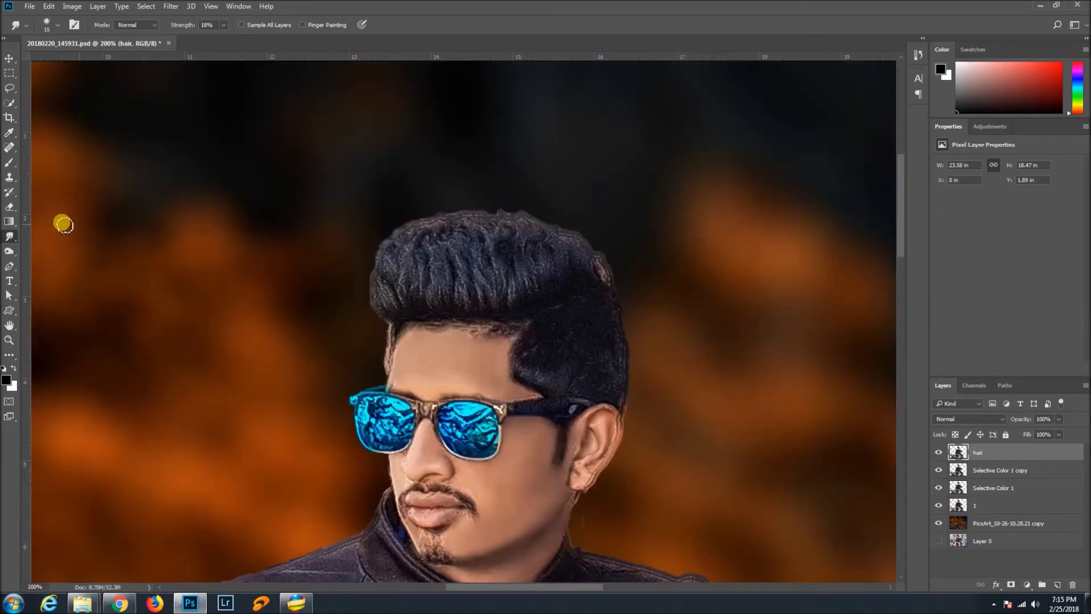
# Smear the top of the hair into the background with the Rough Ink preset at 45% strength.
pyautogui.rightClick(261, 235)
pyautogui.click(378, 352)
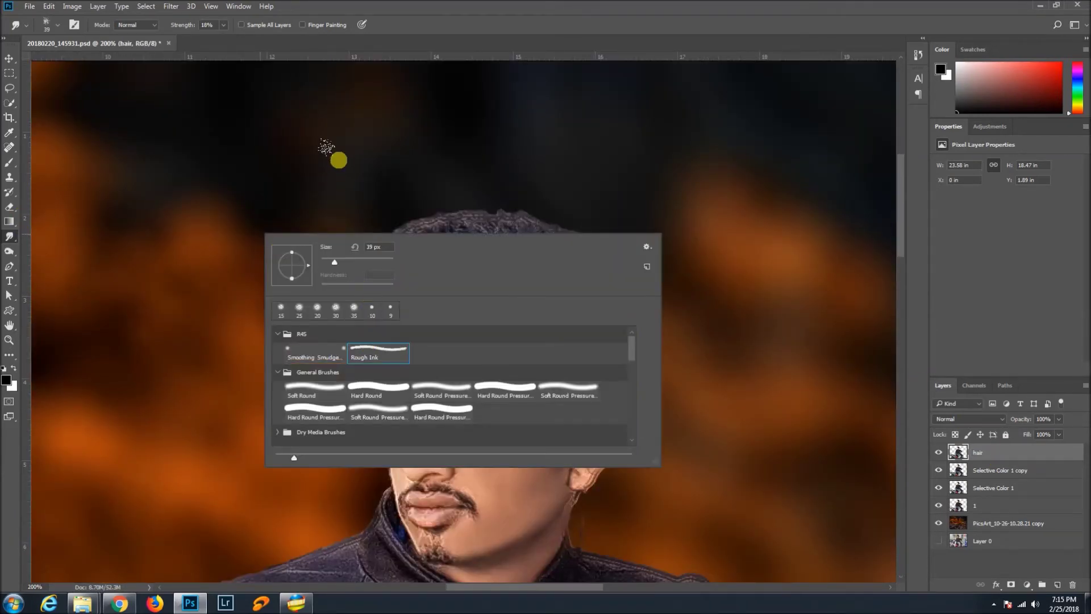
pyautogui.click(339, 161)
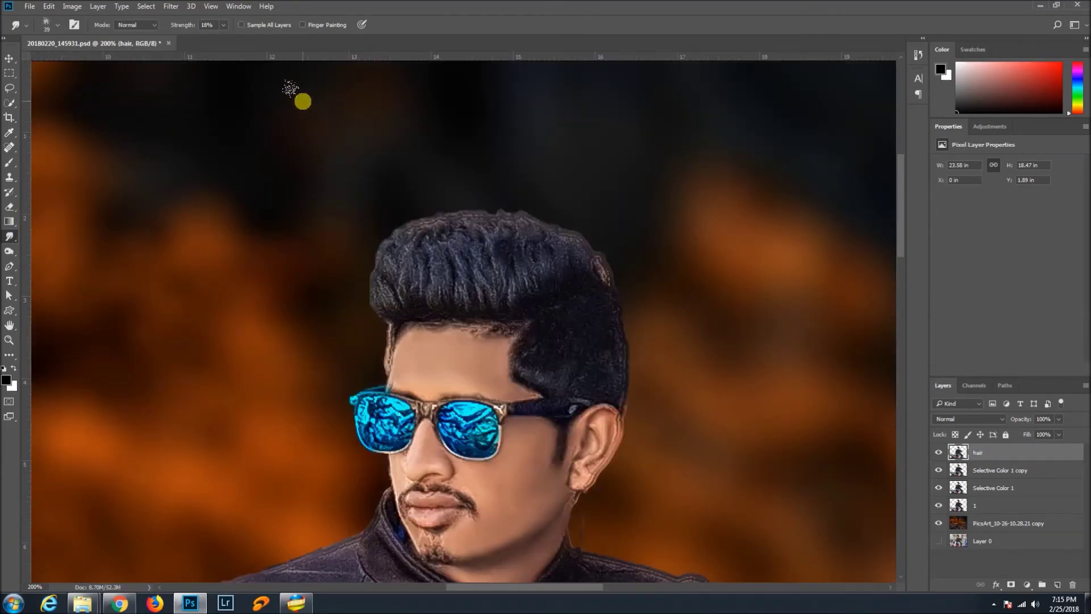
pyautogui.moveTo(521, 289)
pyautogui.mouseDown()
pyautogui.moveTo(471, 255)
pyautogui.moveTo(532, 243)
pyautogui.moveTo(529, 269)
pyautogui.moveTo(577, 270)
pyautogui.moveTo(551, 241)
pyautogui.moveTo(507, 227)
pyautogui.moveTo(479, 189)
pyautogui.moveTo(508, 203)
pyautogui.moveTo(525, 278)
pyautogui.moveTo(493, 283)
pyautogui.moveTo(408, 237)
pyautogui.moveTo(485, 290)
pyautogui.moveTo(444, 210)
pyautogui.moveTo(475, 283)
pyautogui.moveTo(443, 291)
pyautogui.moveTo(335, 255)
pyautogui.moveTo(368, 234)
pyautogui.moveTo(421, 287)
pyautogui.moveTo(323, 282)
pyautogui.moveTo(593, 272)
pyautogui.mouseUp()
pyautogui.click(195, 25)
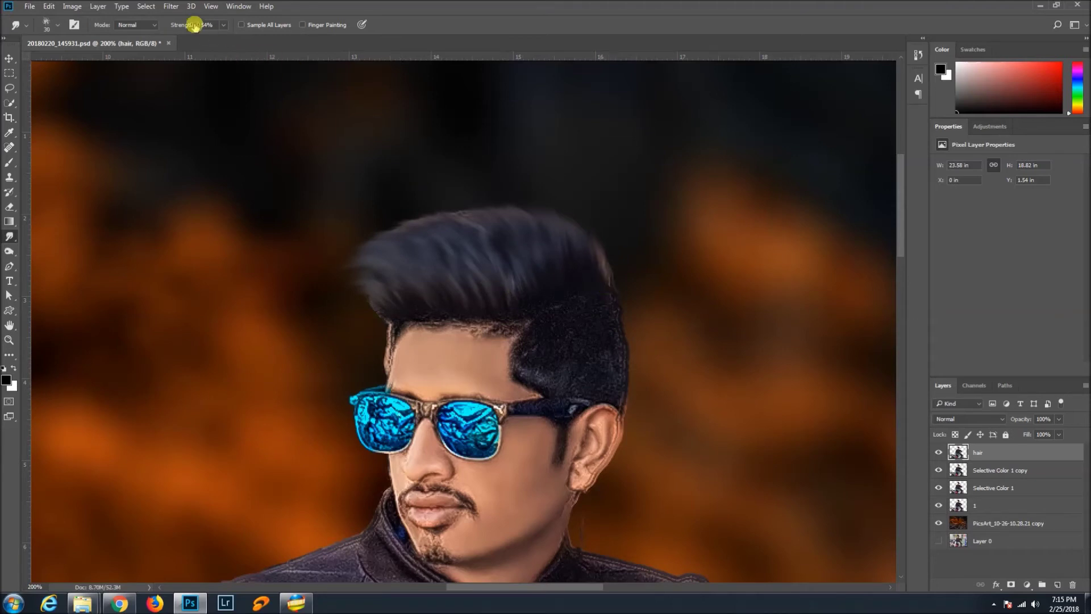
pyautogui.moveTo(176, 24); pyautogui.dragTo(181, 24)
# Smudge the upper-right and top hair edges with a 20–25 brush at 36% strength.
pyautogui.press('[')
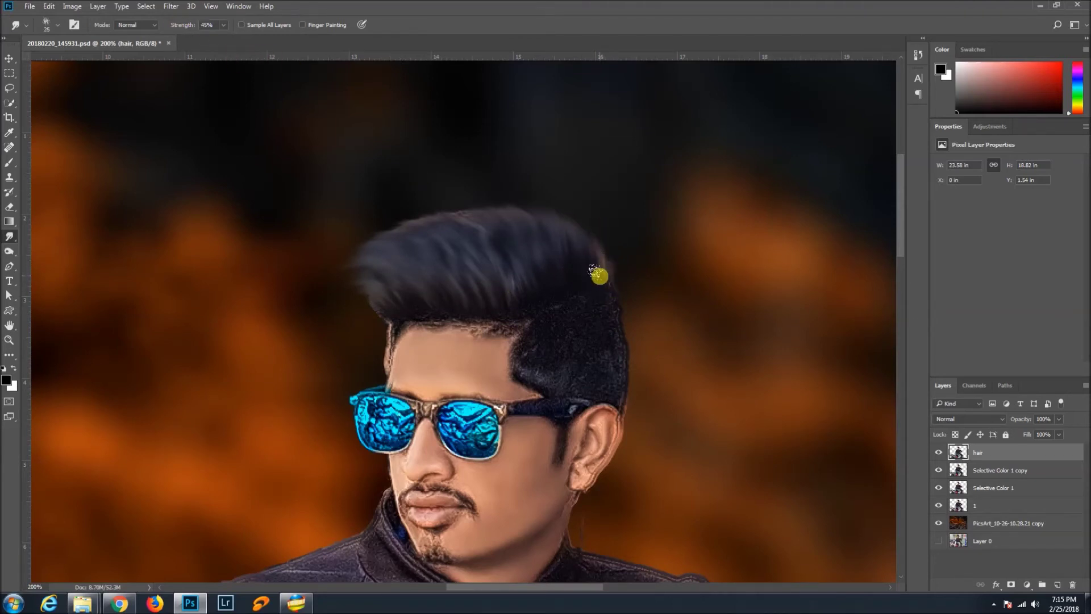
pyautogui.moveTo(594, 266); pyautogui.dragTo(531, 199)
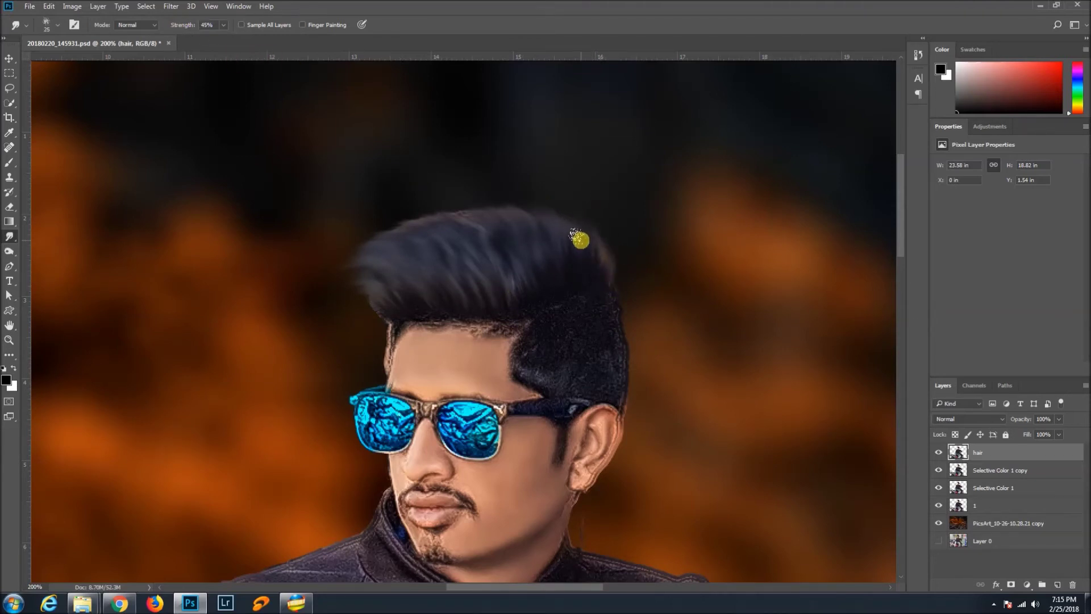
pyautogui.press('[')
pyautogui.moveTo(548, 231)
pyautogui.mouseDown()
pyautogui.moveTo(434, 214)
pyautogui.moveTo(443, 205)
pyautogui.moveTo(400, 216)
pyautogui.mouseUp()
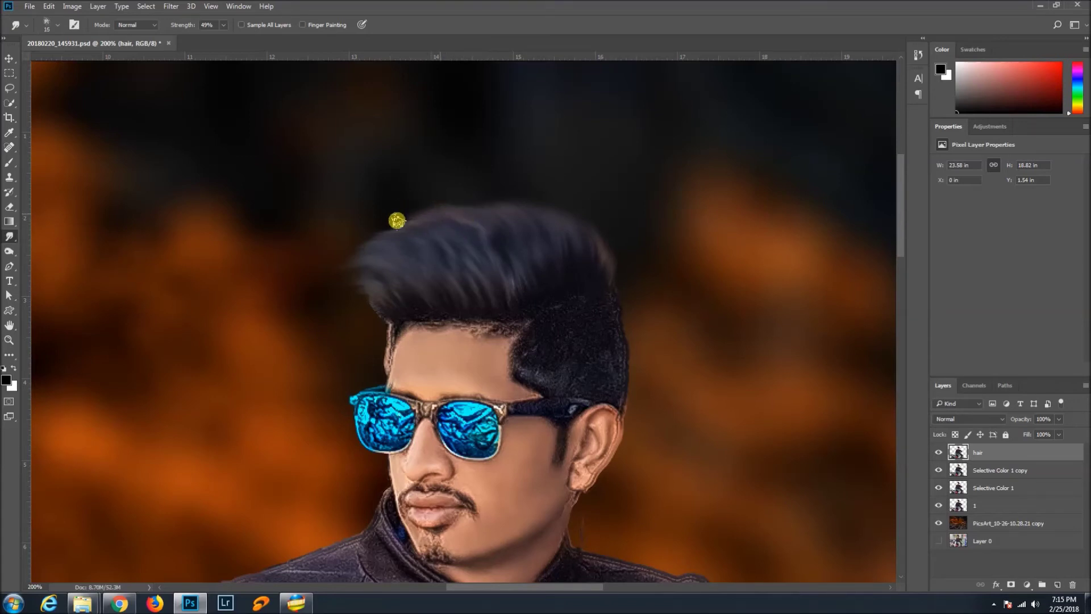
pyautogui.press(']')
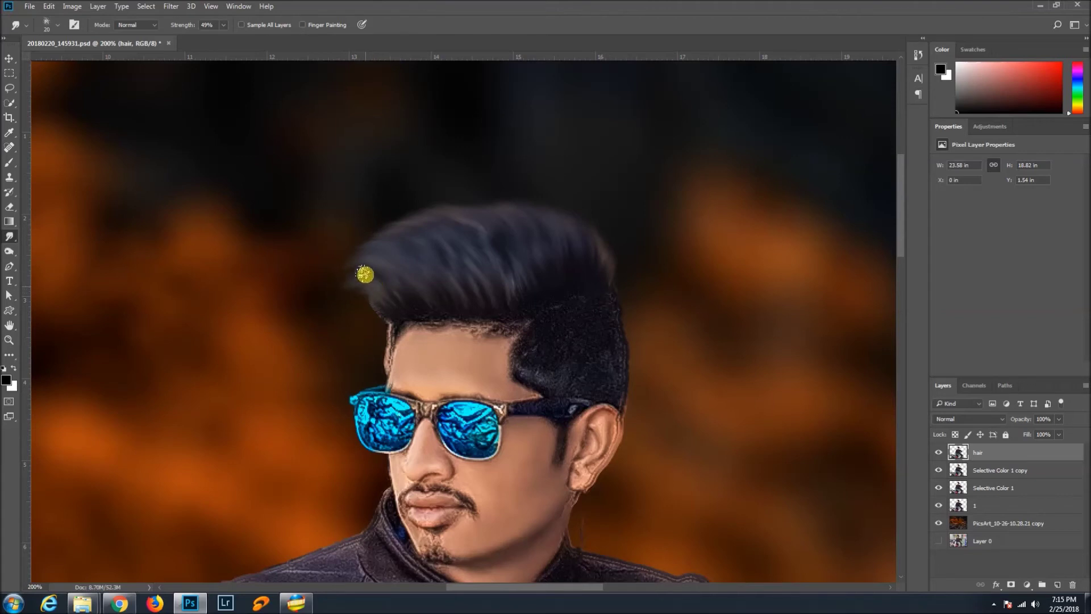
pyautogui.press('[')
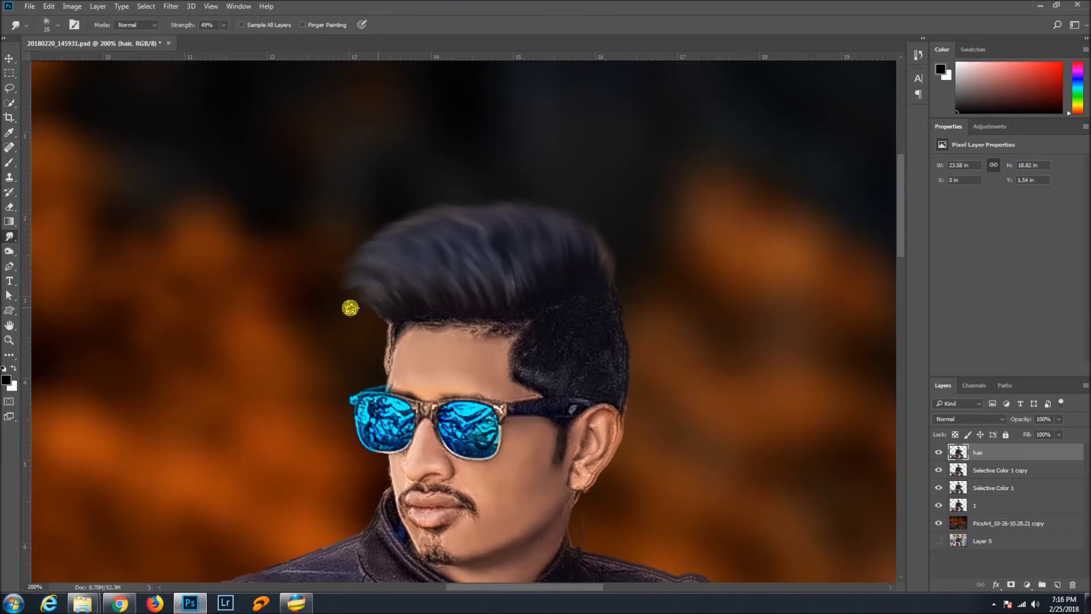
pyautogui.press(']')
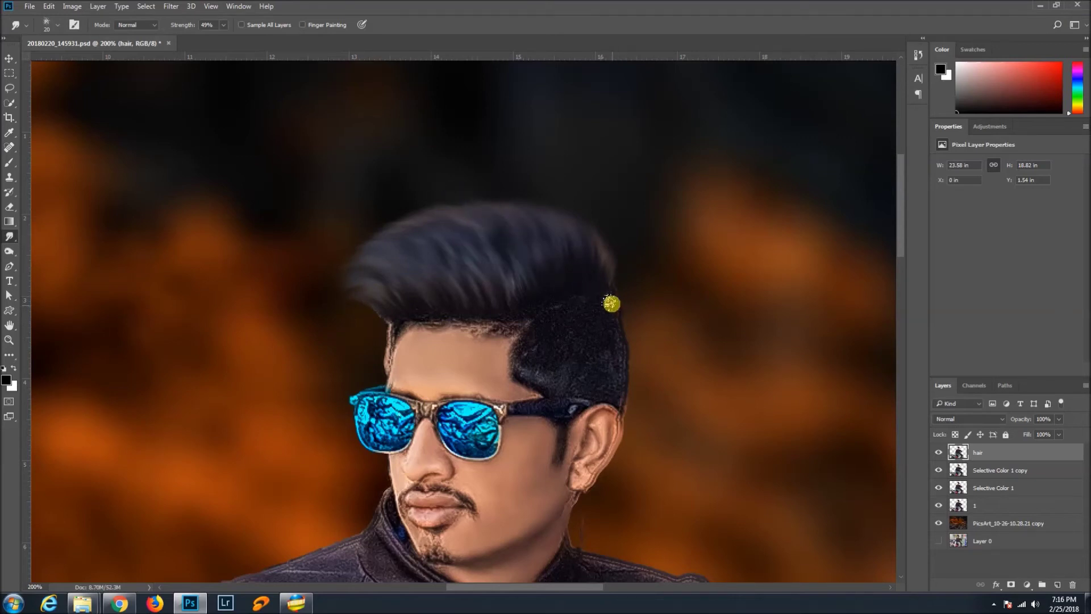
pyautogui.press(']')
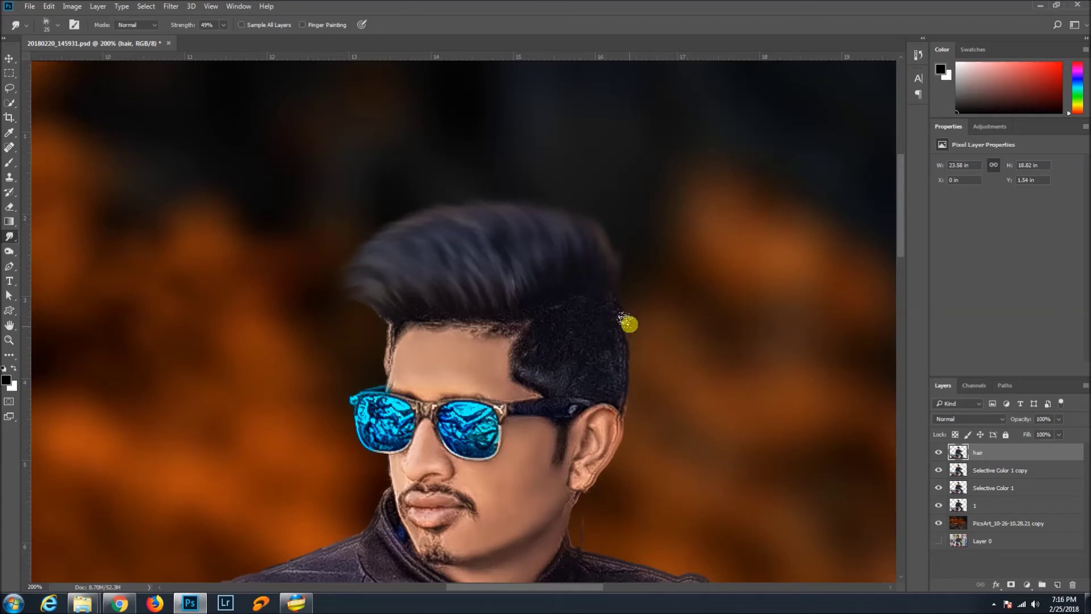
pyautogui.scroll(-1, 622, 298)
pyautogui.write('36')
pyautogui.press('[')
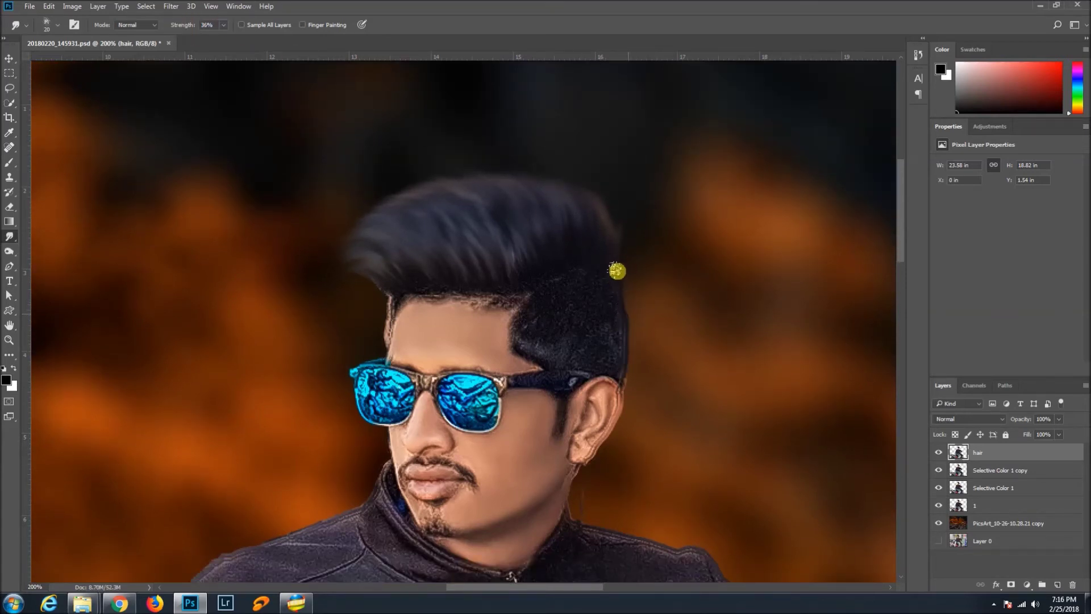
pyautogui.press(']')
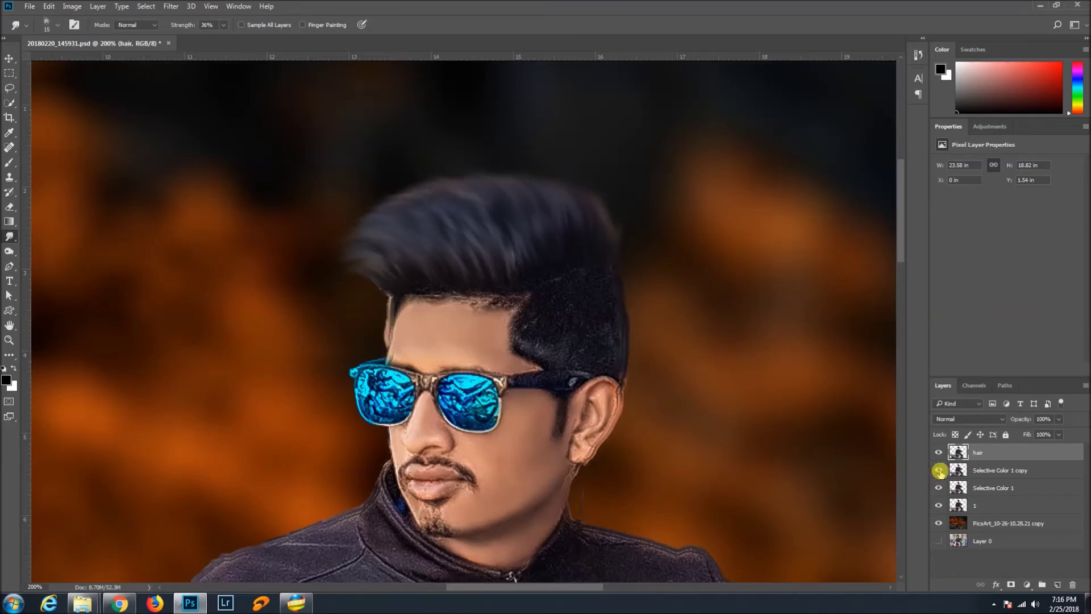
pyautogui.hotkey('ctrl', '0')
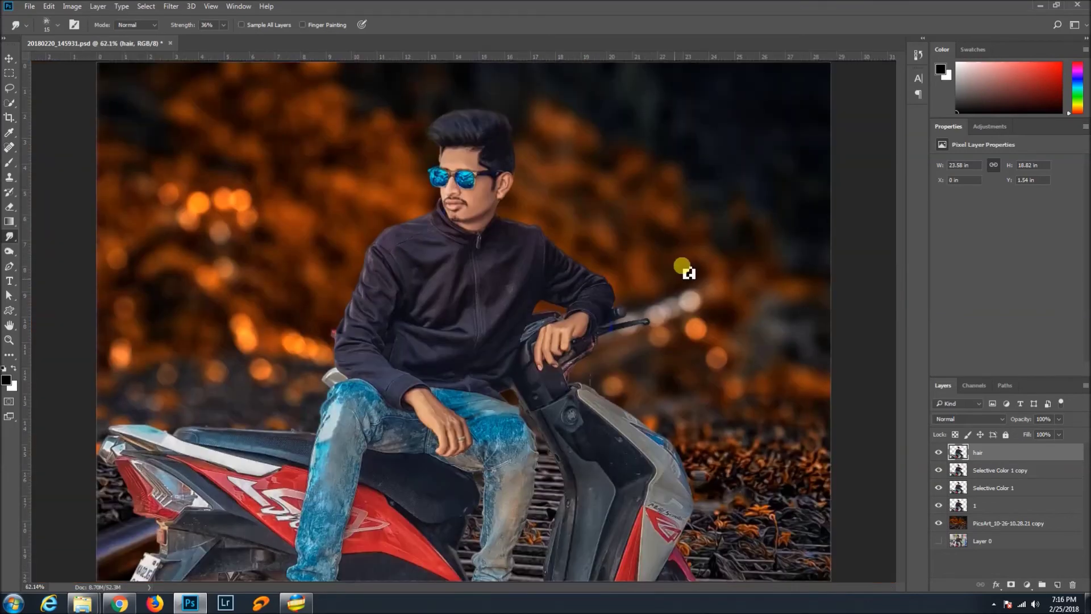
# Hide the Selective Color 1 copy and layer 1, zooming to 300% on the head.
pyautogui.hotkey('ctrl', '+')
pyautogui.scroll(2, 902, 343)
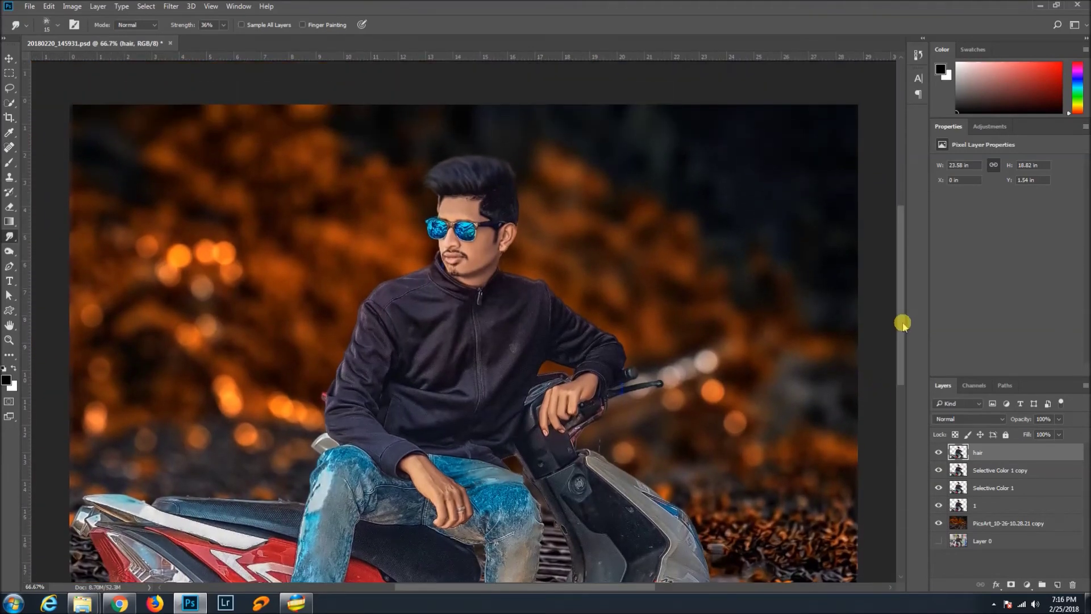
pyautogui.hotkey('ctrl', '+')
pyautogui.hotkey('ctrl', '+')
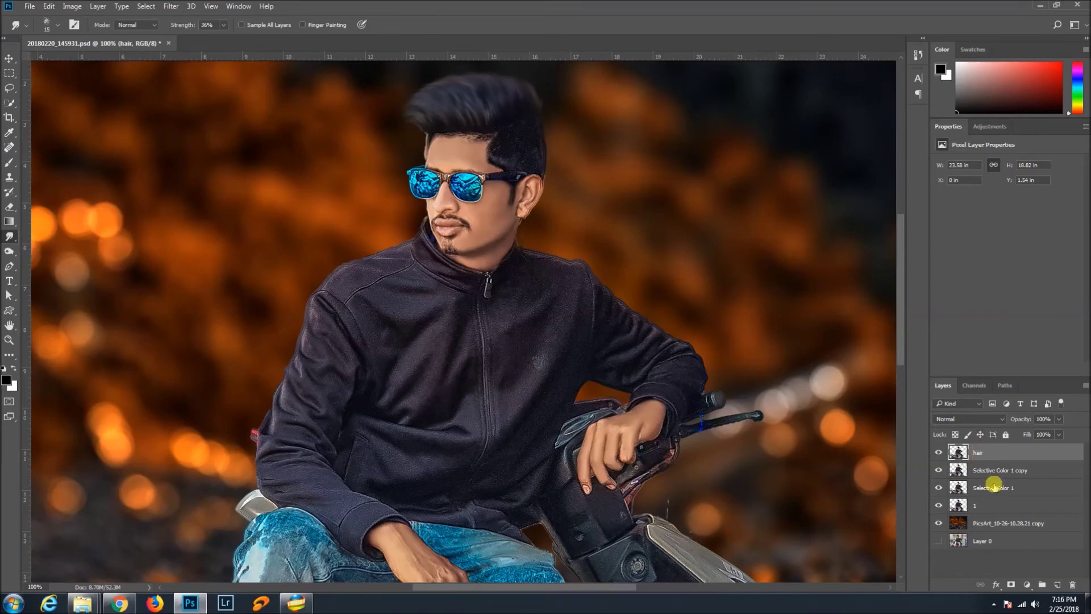
pyautogui.click(937, 470)
pyautogui.click(938, 504)
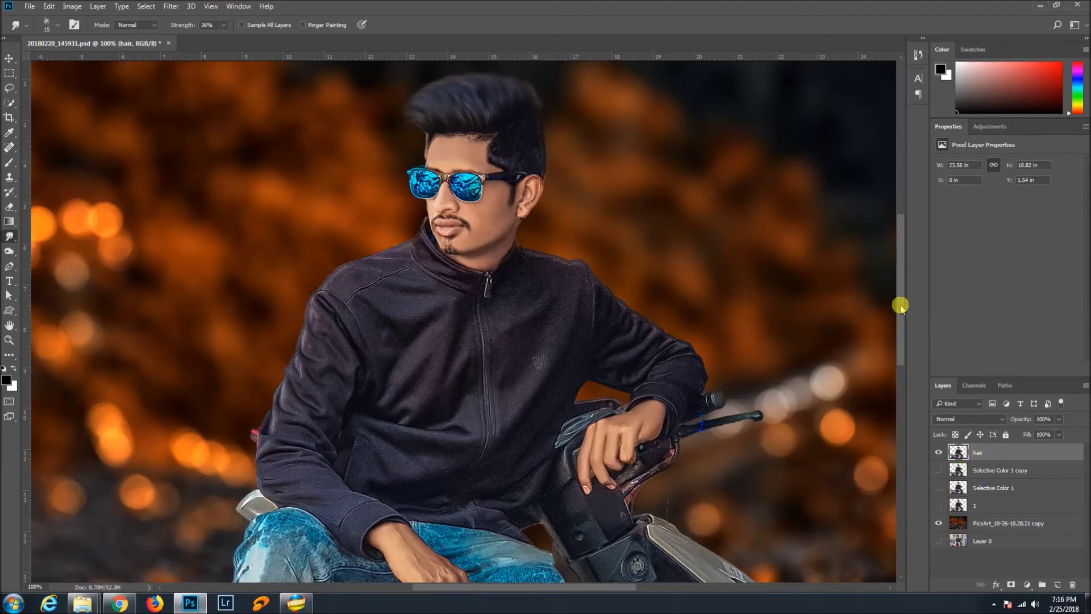
pyautogui.hotkey('ctrl', '+')
pyautogui.hotkey('ctrl', '+')
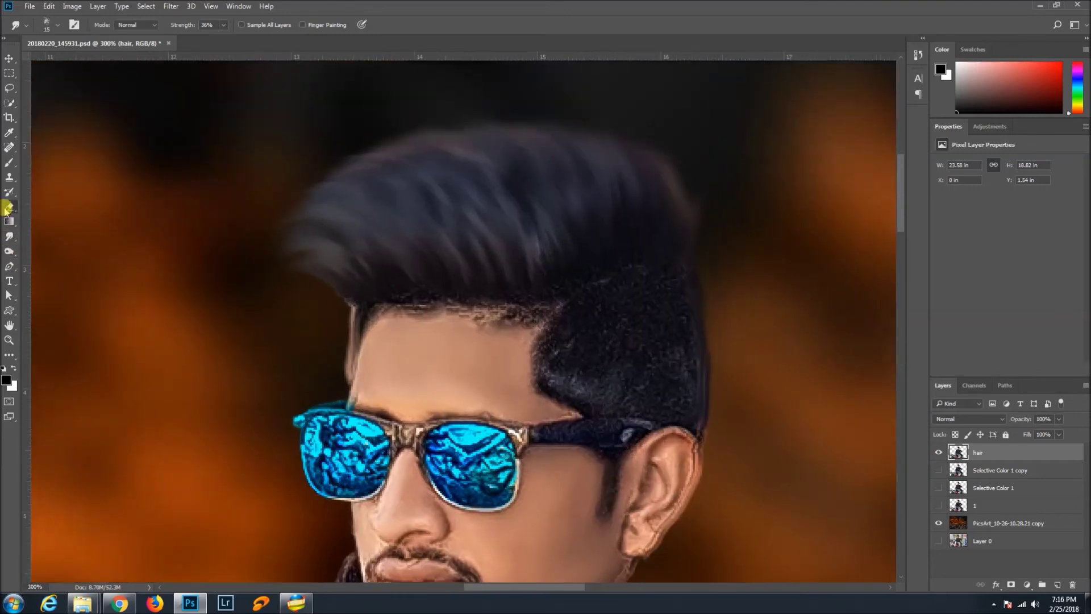
# Erase the left hairline and the hair edge above the ear with a fine eraser.
pyautogui.click(9, 207)
pyautogui.press('[')
pyautogui.press('[')
pyautogui.press('[')
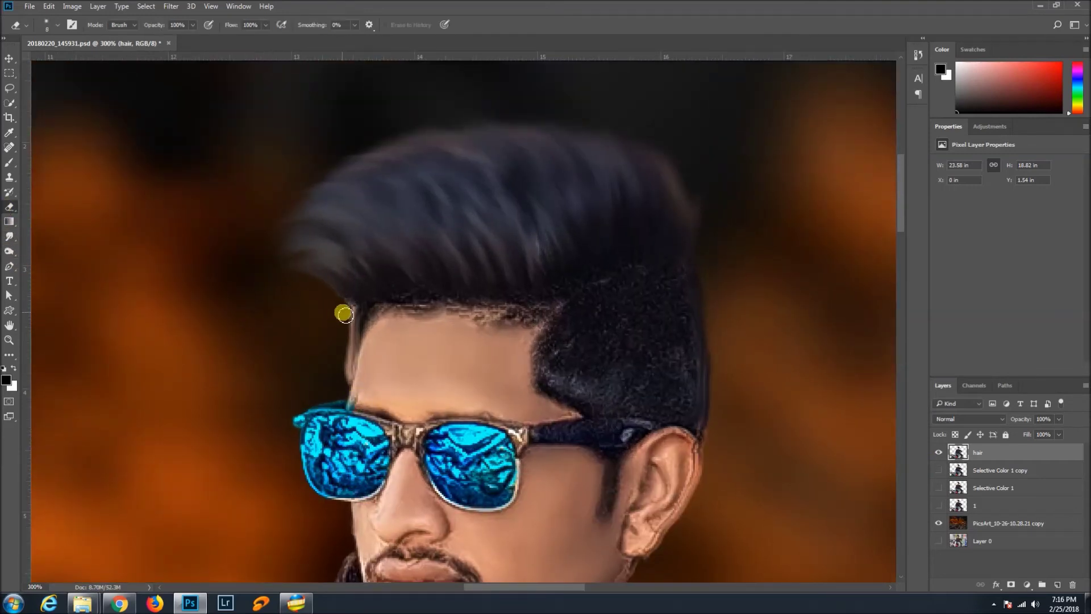
pyautogui.moveTo(347, 317)
pyautogui.mouseDown()
pyautogui.moveTo(341, 378)
pyautogui.moveTo(348, 315)
pyautogui.mouseUp()
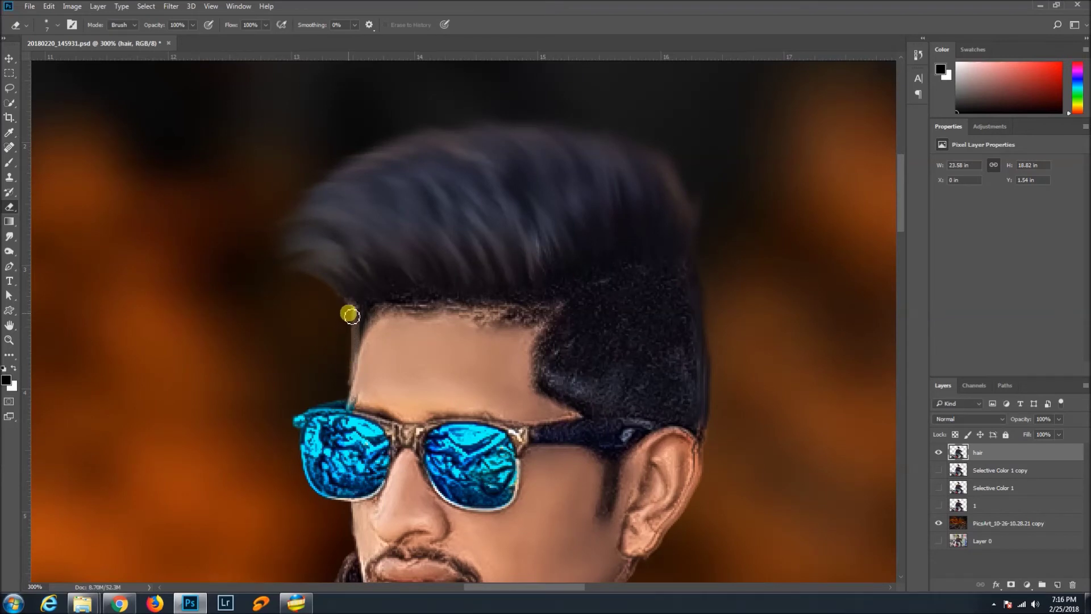
pyautogui.moveTo(681, 424); pyautogui.dragTo(809, 463)
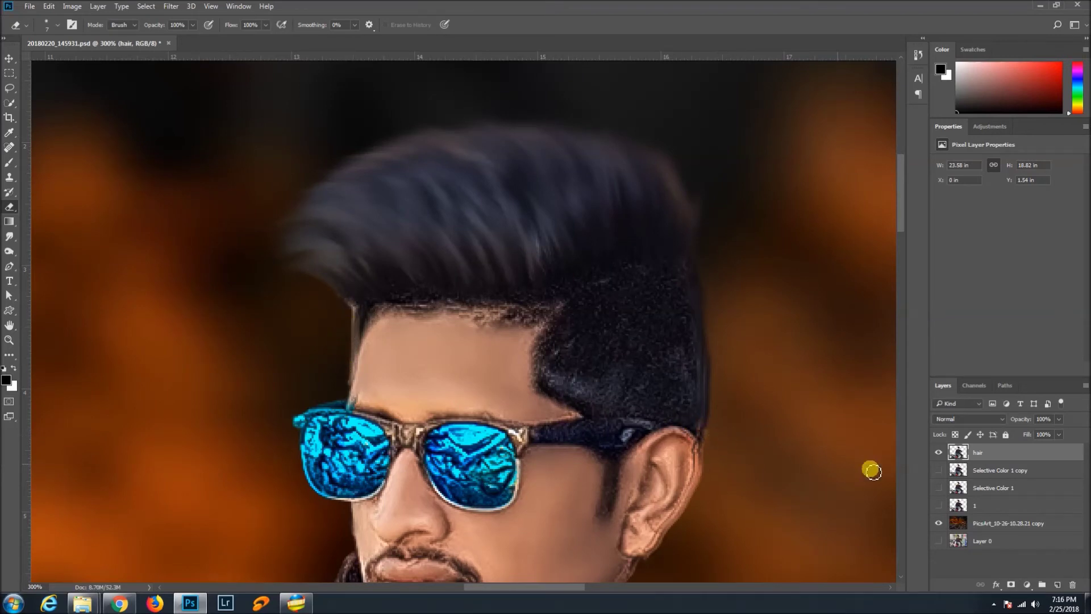
# Smudge the side hair and forehead hairline with a size-29 brush at 11–16% strength.
pyautogui.click(9, 236)
pyautogui.rightClick(685, 460)
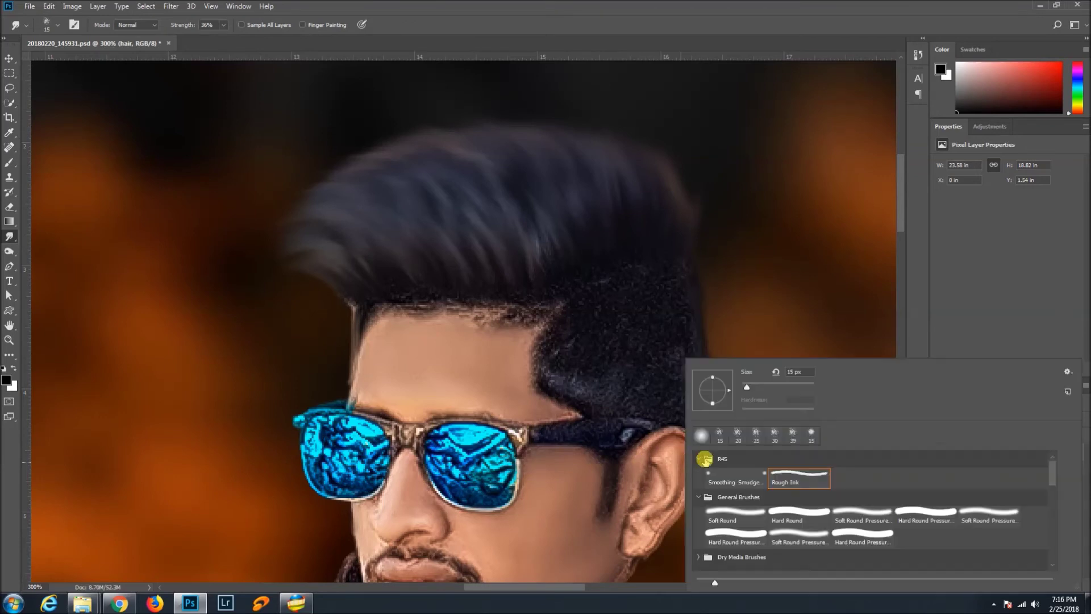
pyautogui.moveTo(746, 386); pyautogui.dragTo(755, 386)
pyautogui.press('Return')
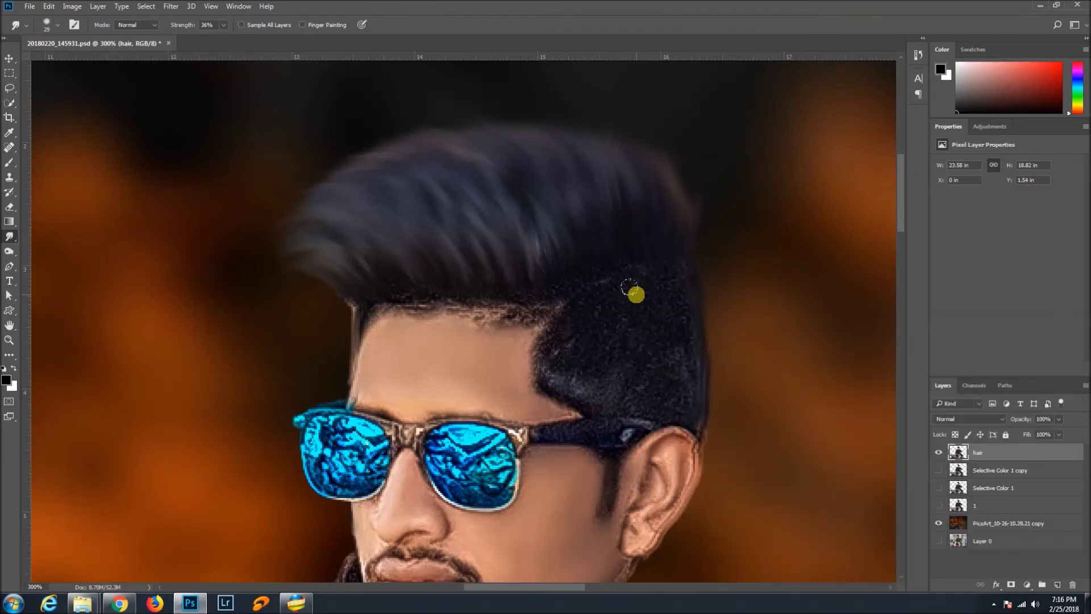
pyautogui.write('11')
pyautogui.moveTo(600, 372)
pyautogui.mouseDown()
pyautogui.moveTo(623, 308)
pyautogui.moveTo(661, 315)
pyautogui.moveTo(673, 366)
pyautogui.moveTo(649, 352)
pyautogui.moveTo(673, 323)
pyautogui.moveTo(663, 284)
pyautogui.moveTo(605, 288)
pyautogui.moveTo(598, 271)
pyautogui.moveTo(536, 271)
pyautogui.moveTo(633, 273)
pyautogui.moveTo(497, 304)
pyautogui.mouseUp()
pyautogui.moveTo(178, 25); pyautogui.dragTo(185, 33)
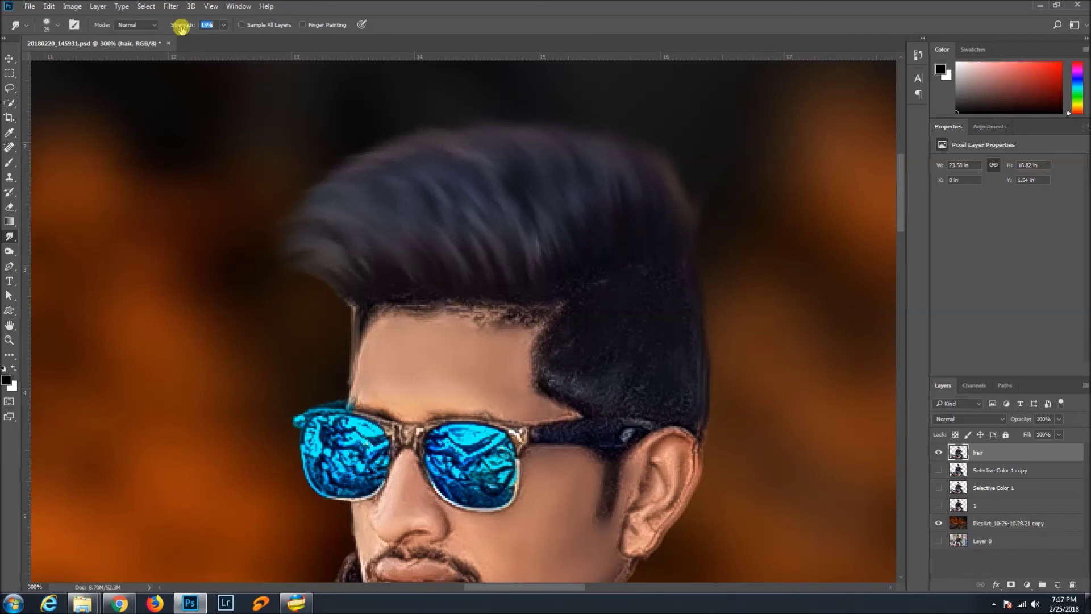
pyautogui.moveTo(370, 311)
pyautogui.mouseDown()
pyautogui.moveTo(516, 312)
pyautogui.moveTo(500, 309)
pyautogui.moveTo(645, 280)
pyautogui.moveTo(550, 339)
pyautogui.moveTo(611, 382)
pyautogui.moveTo(648, 367)
pyautogui.moveTo(675, 419)
pyautogui.moveTo(694, 418)
pyautogui.moveTo(689, 453)
pyautogui.moveTo(645, 504)
pyautogui.moveTo(693, 437)
pyautogui.mouseUp()
pyautogui.scroll(-2, 648, 368)
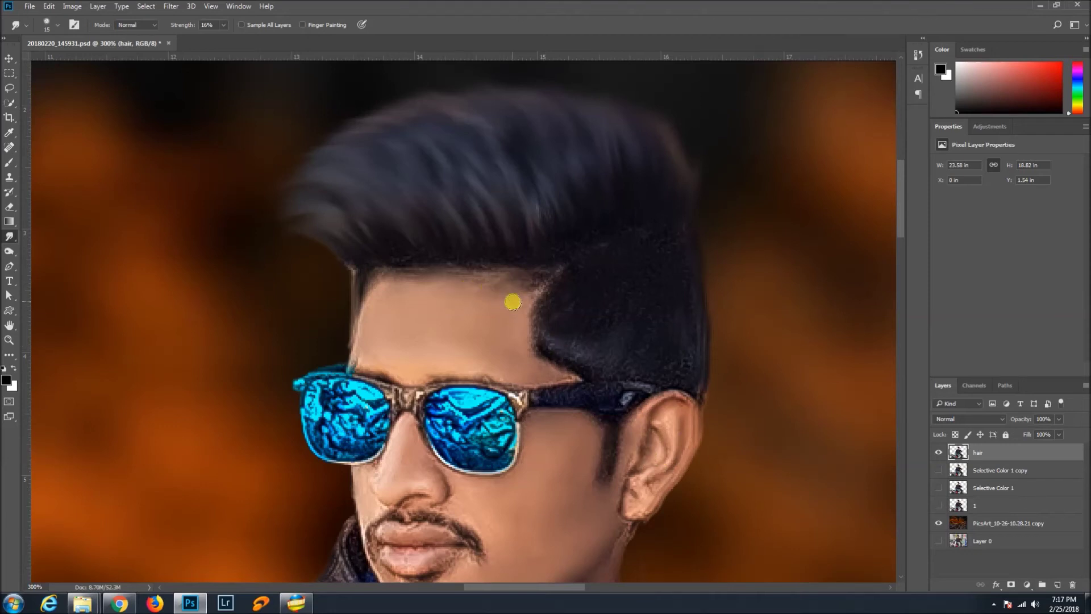
pyautogui.hotkey('ctrl', '0')
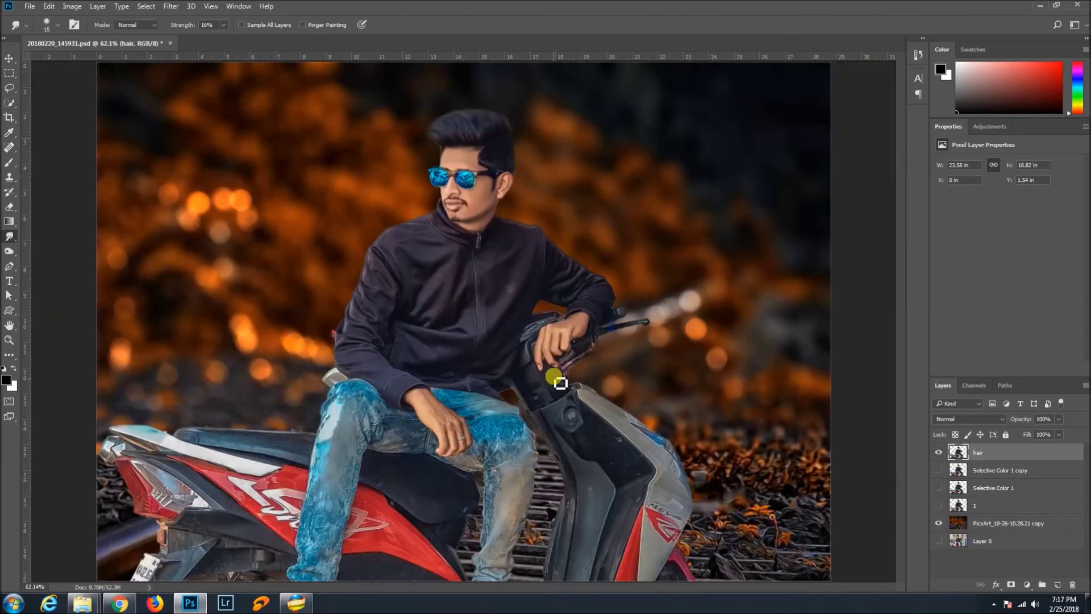
# Add a Curves layer, raising the blue black point and lowering the blue white point.
pyautogui.hotkey('ctrl', '-')
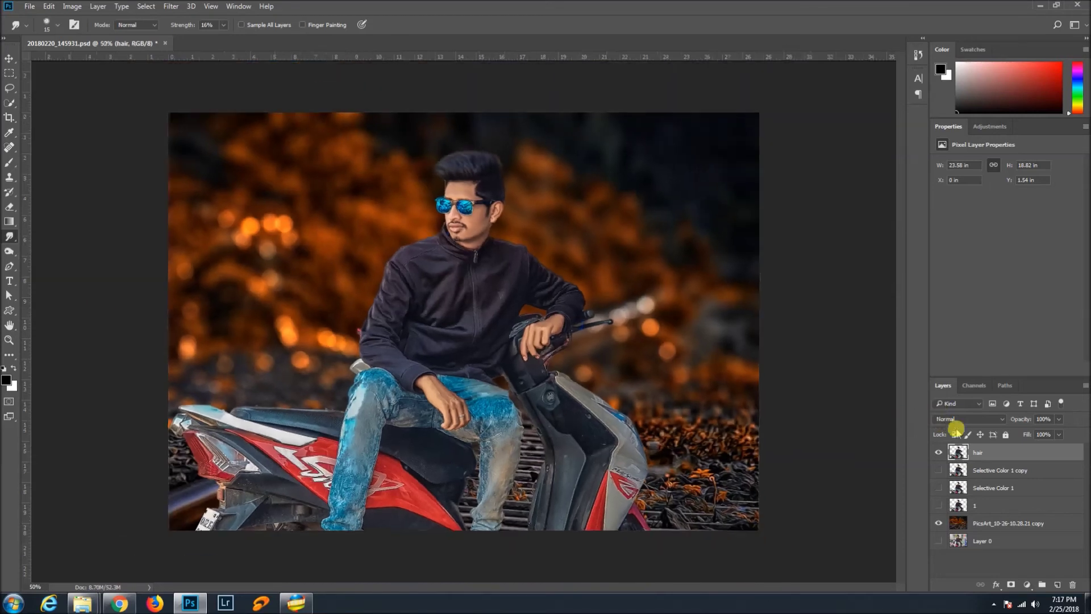
pyautogui.click(990, 127)
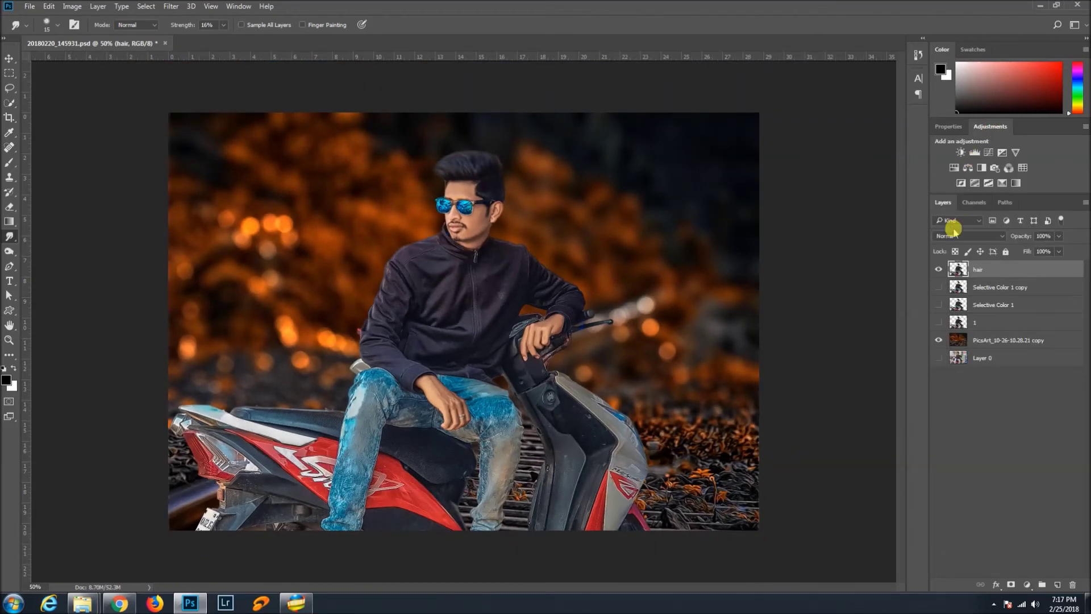
pyautogui.click(988, 152)
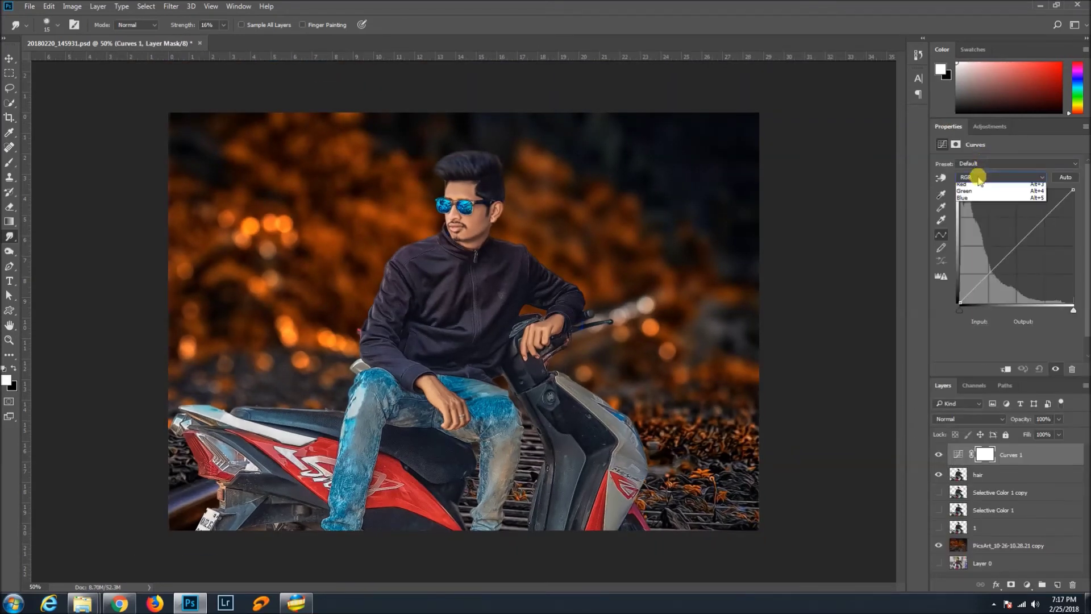
pyautogui.click(977, 178)
pyautogui.click(977, 200)
pyautogui.moveTo(962, 307); pyautogui.dragTo(953, 296)
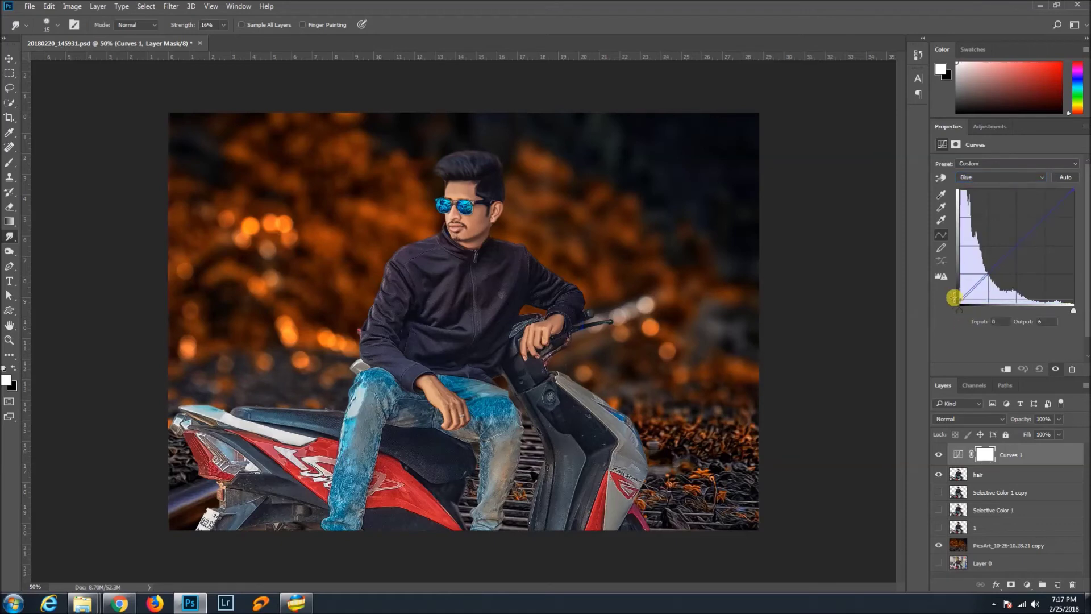
pyautogui.moveTo(1072, 191); pyautogui.dragTo(1076, 197)
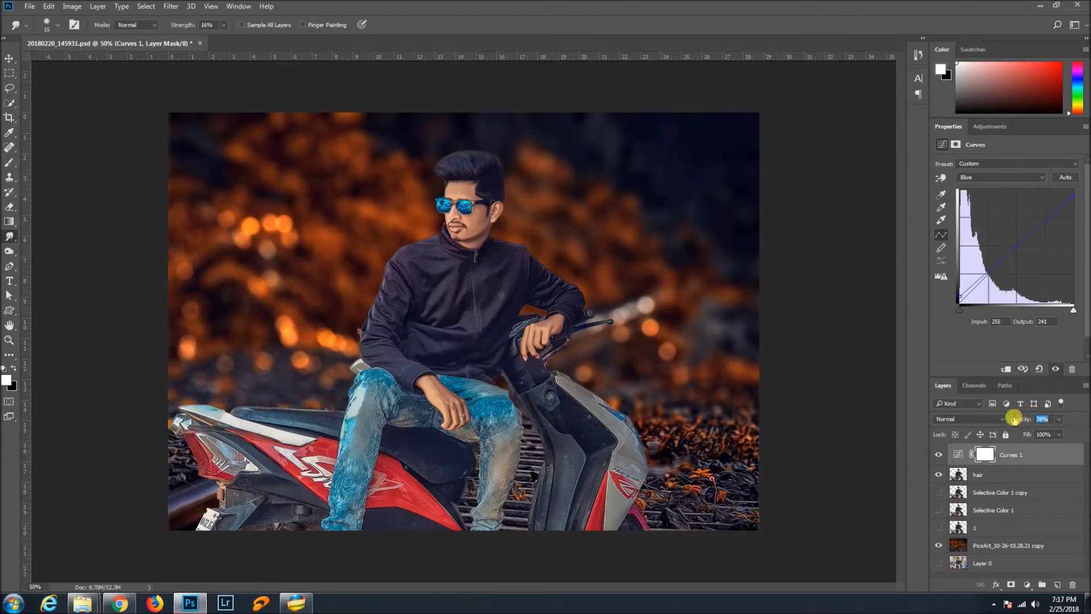
# Add a Brightness/Contrast layer with contrast 24, select the hair layer and save.
pyautogui.click(988, 126)
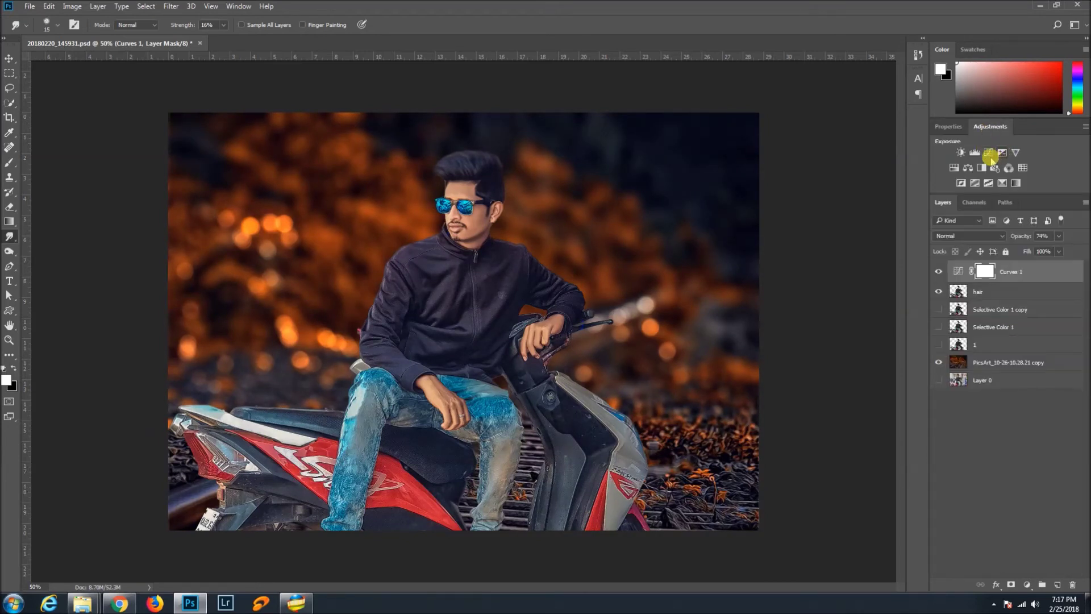
pyautogui.click(960, 153)
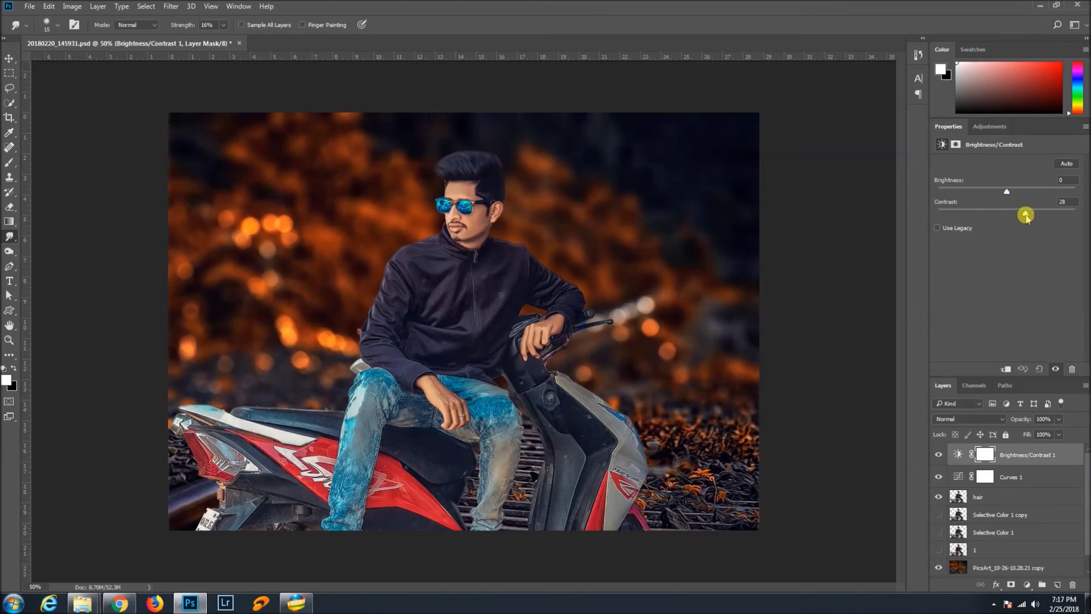
pyautogui.click(1017, 497)
pyautogui.click(989, 126)
pyautogui.hotkey('ctrl', 's')
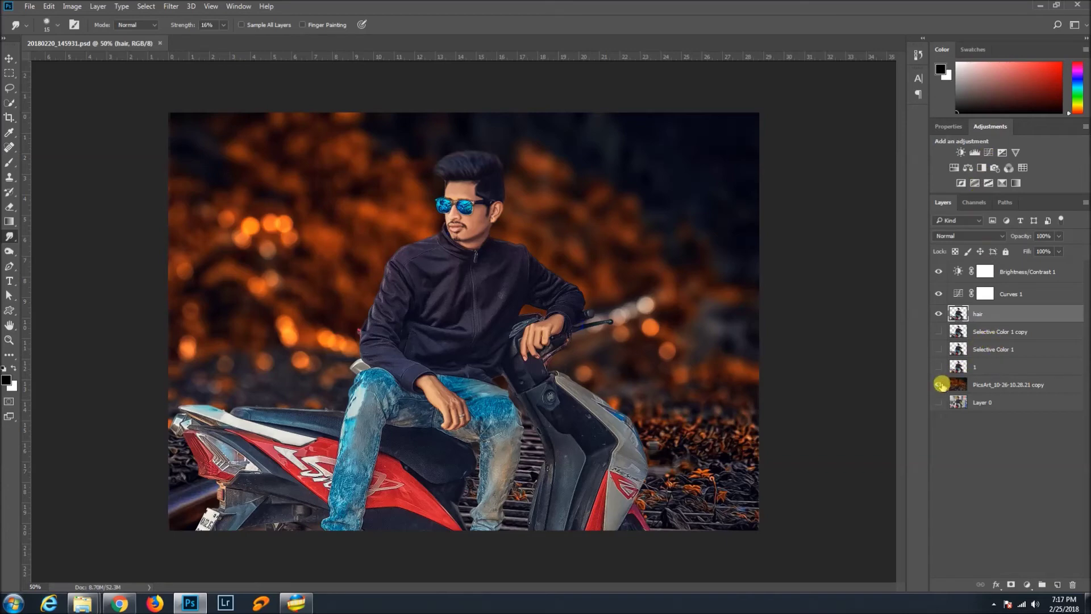
# Stamp the visible cut-out subject into a new Layer 1 with the background hidden.
pyautogui.click(941, 384)
pyautogui.hotkey('ctrl', 'shift', 'alt', 'e')
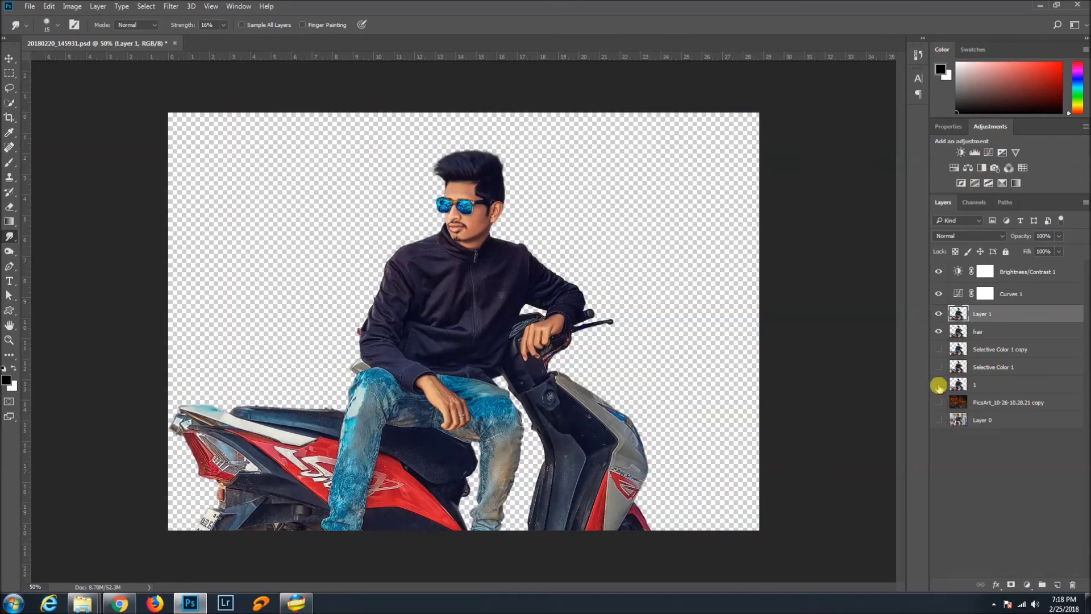
pyautogui.click(939, 402)
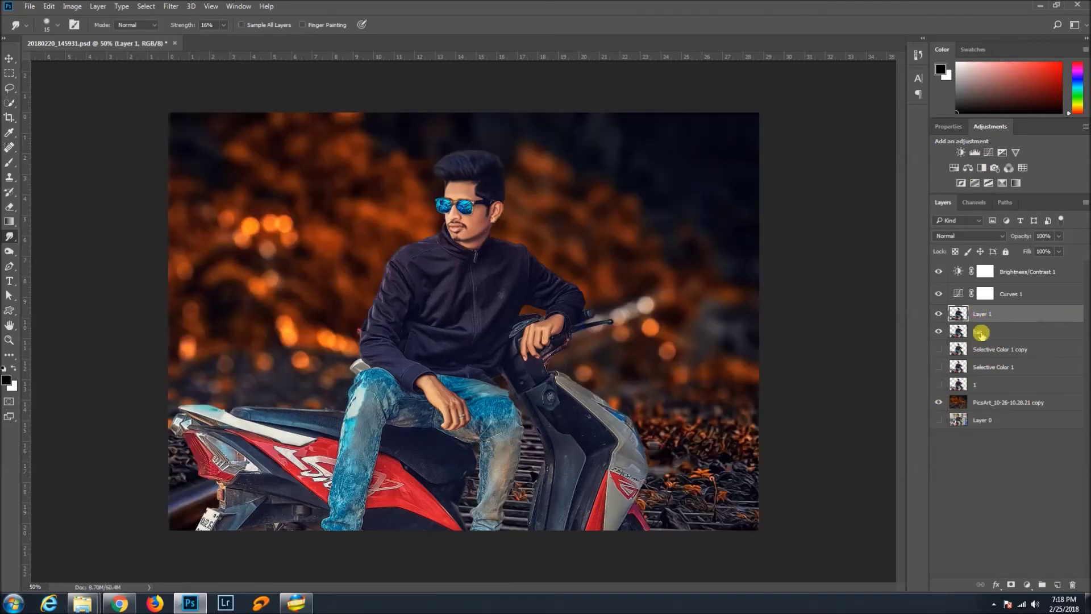
# Darken the subject's lower part with a clipped Brightness/Contrast at -63 through a gradient mask.
pyautogui.click(960, 152)
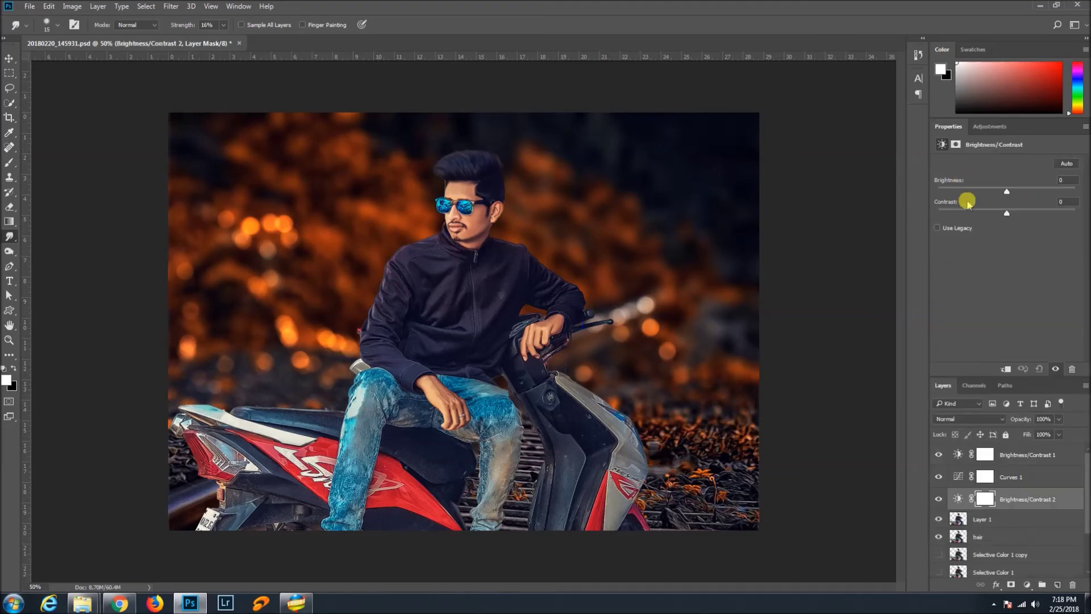
pyautogui.click(1002, 368)
pyautogui.moveTo(1006, 189)
pyautogui.mouseDown()
pyautogui.moveTo(978, 190)
pyautogui.moveTo(1023, 213)
pyautogui.mouseUp()
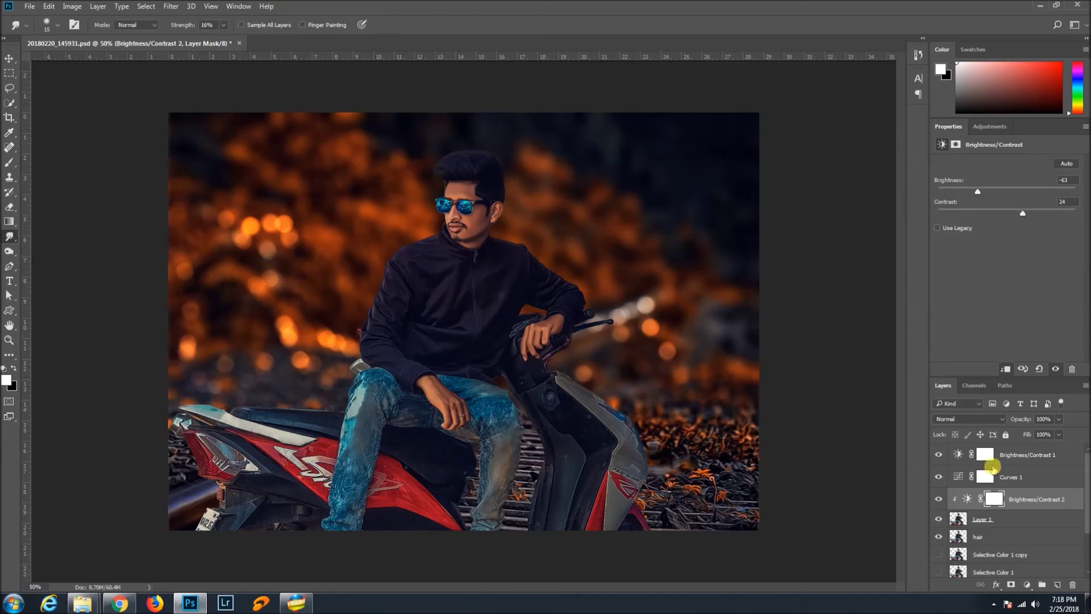
pyautogui.hotkey('ctrl', 'i')
pyautogui.click(15, 224)
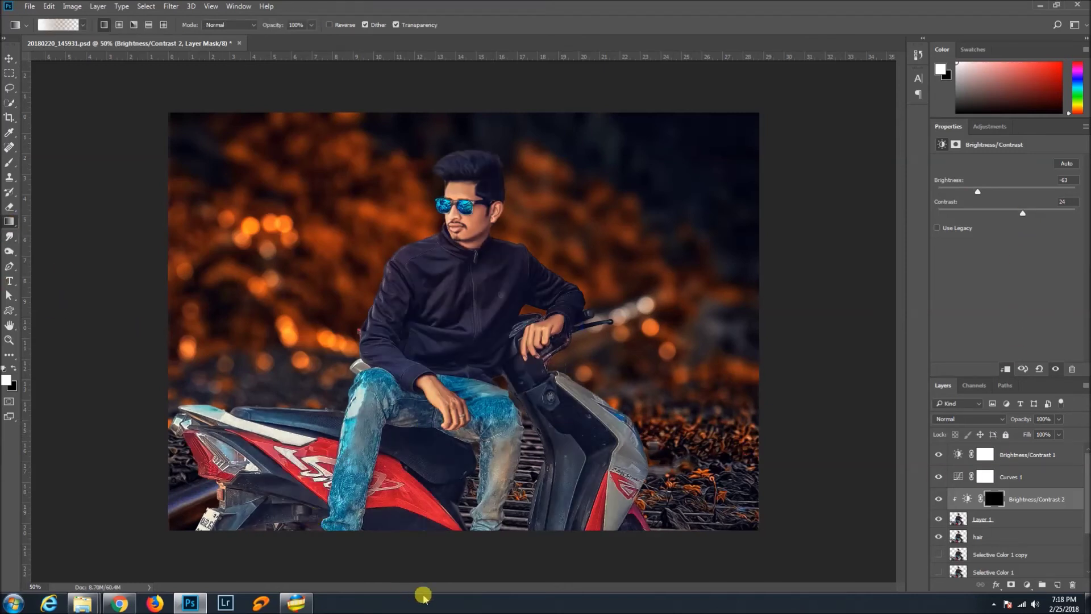
pyautogui.moveTo(411, 545); pyautogui.dragTo(384, 346)
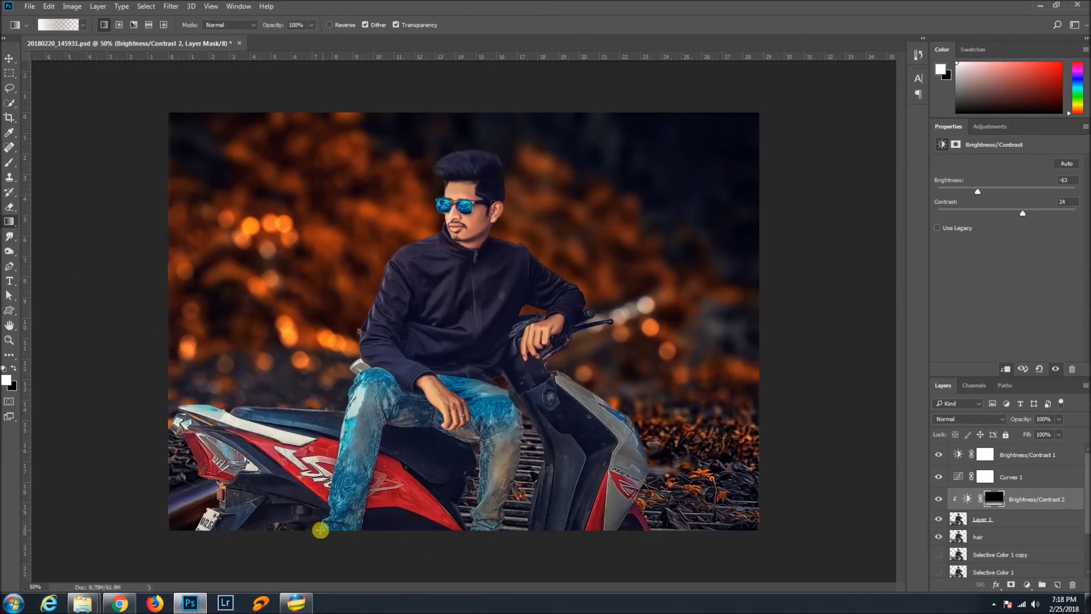
pyautogui.moveTo(319, 530); pyautogui.dragTo(284, 307)
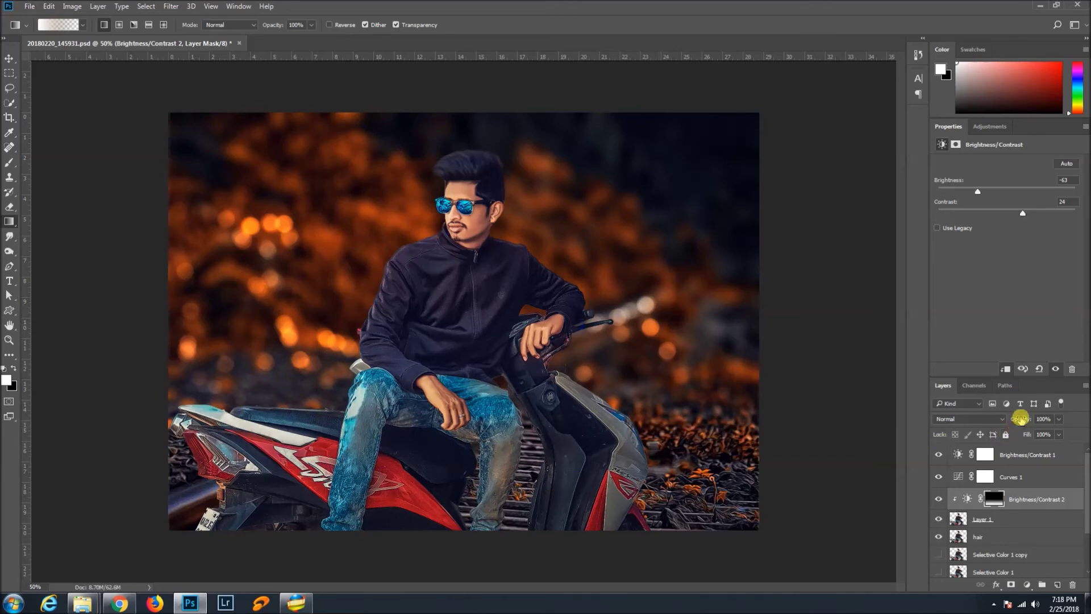
pyautogui.hotkey('ctrl', '-')
pyautogui.click(938, 499)
pyautogui.click(938, 499)
pyautogui.hotkey('ctrl', '+')
pyautogui.hotkey('ctrl', '+')
# Lower Brightness/Contrast 1 to 25% opacity and add a Selective Color layer on top.
pyautogui.click(1023, 455)
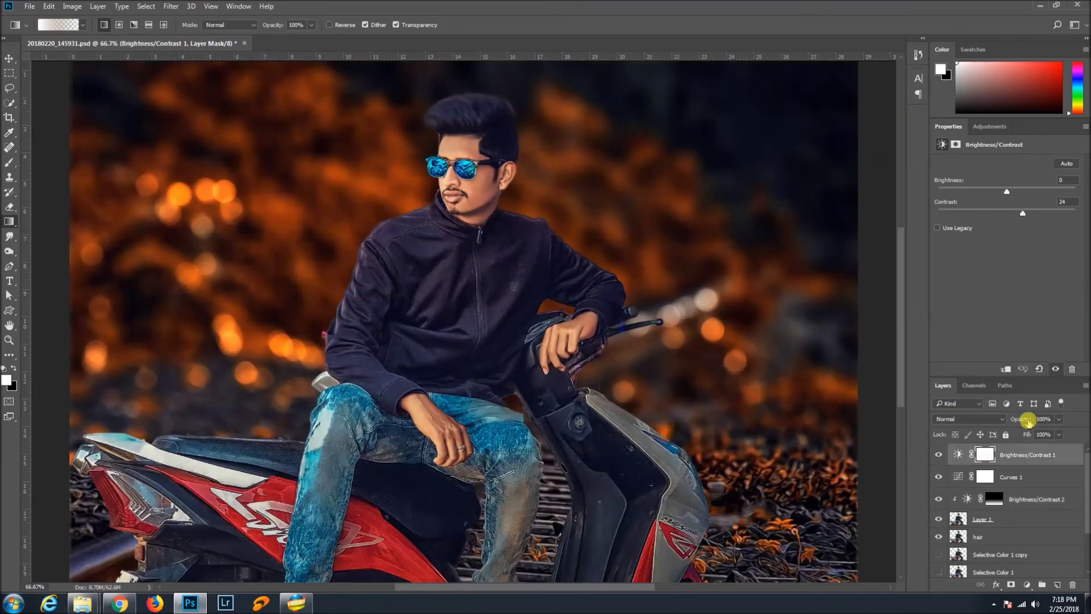
pyautogui.moveTo(1026, 421); pyautogui.dragTo(1010, 421)
pyautogui.hotkey('ctrl', '-')
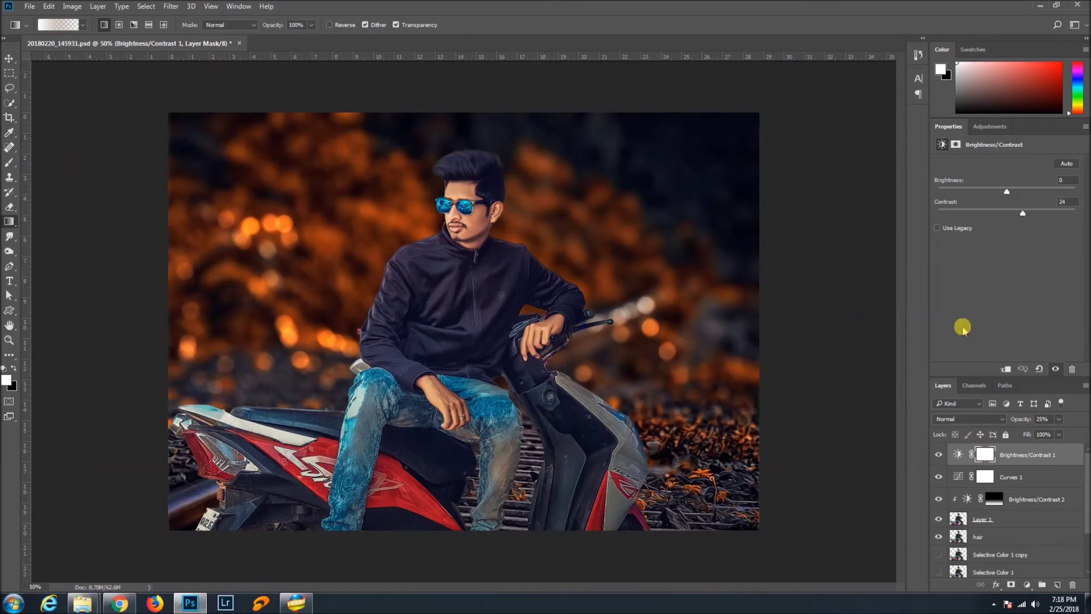
pyautogui.click(989, 126)
pyautogui.click(1001, 183)
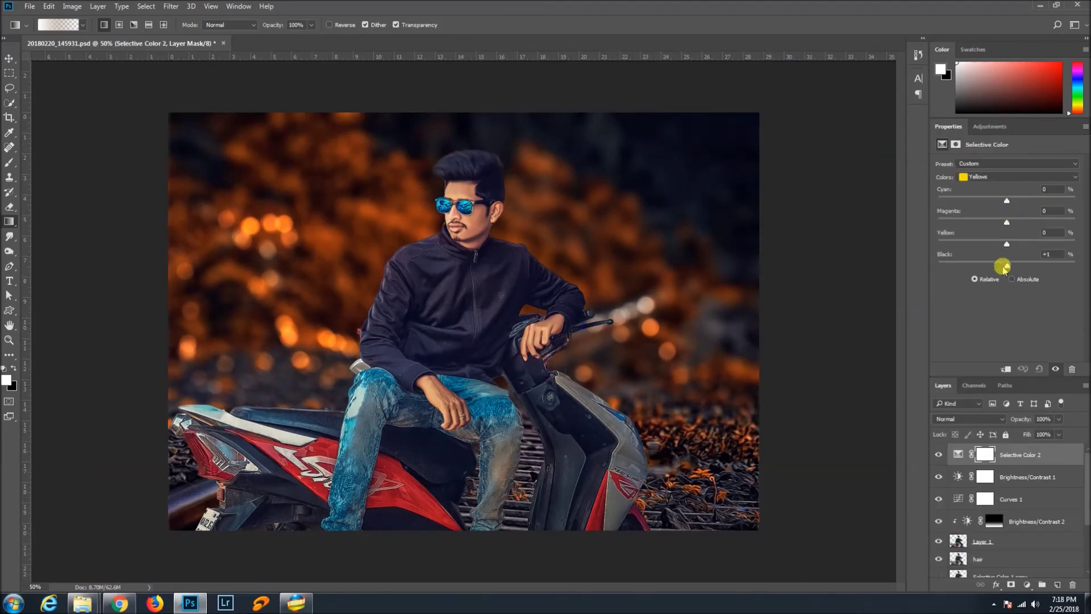
# Set Reds Black to -20 and paint the effect onto the man's skin through an inverted mask.
pyautogui.click(977, 177)
pyautogui.click(974, 177)
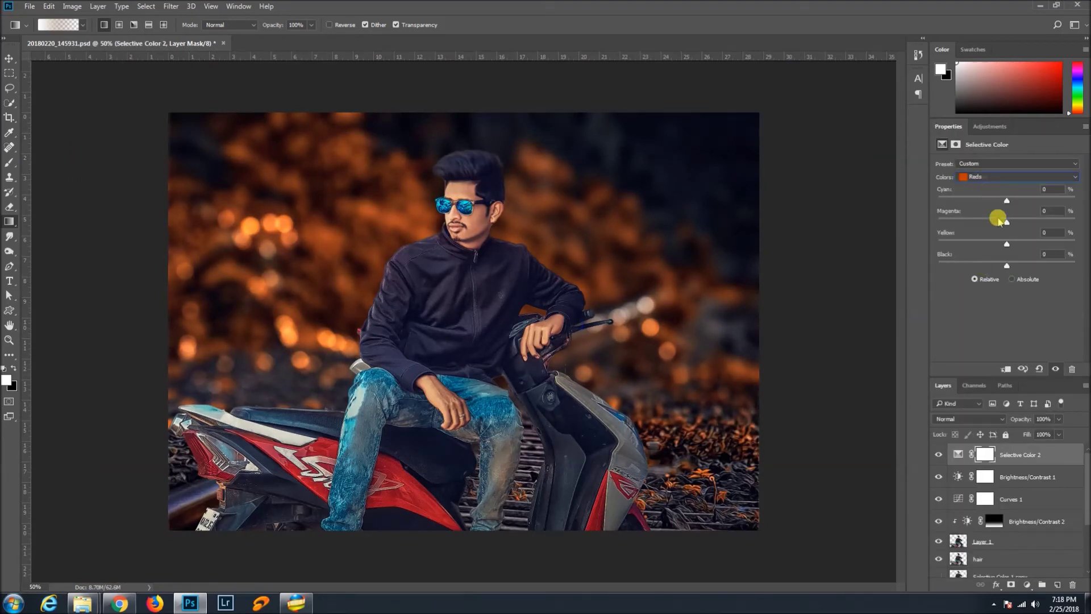
pyautogui.moveTo(1000, 265); pyautogui.dragTo(992, 265)
pyautogui.hotkey('ctrl', 'i')
pyautogui.hotkey('ctrl', '+')
pyautogui.hotkey('ctrl', '+')
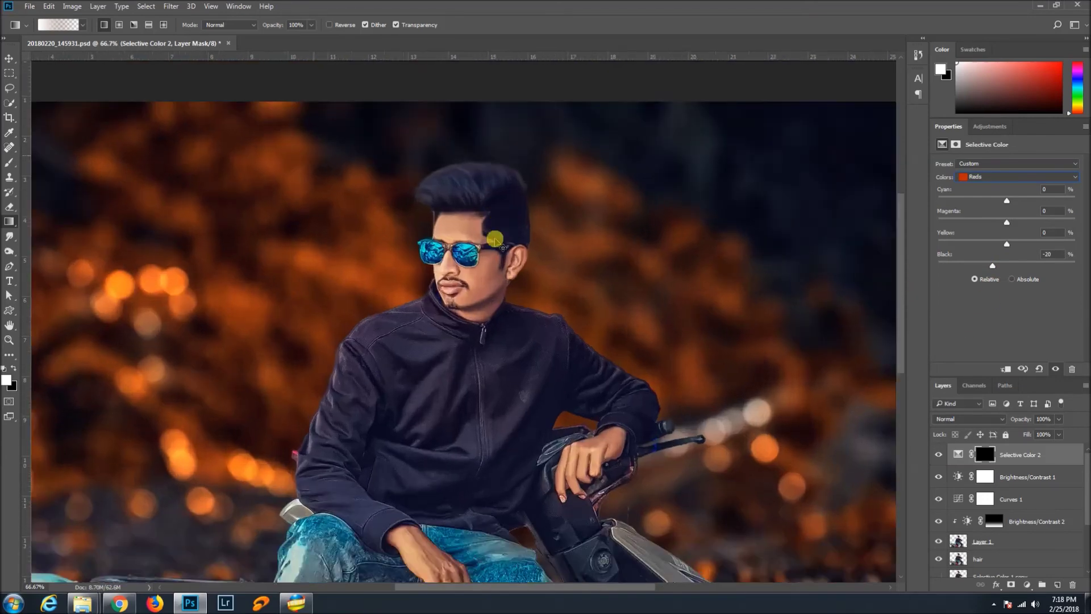
pyautogui.click(9, 162)
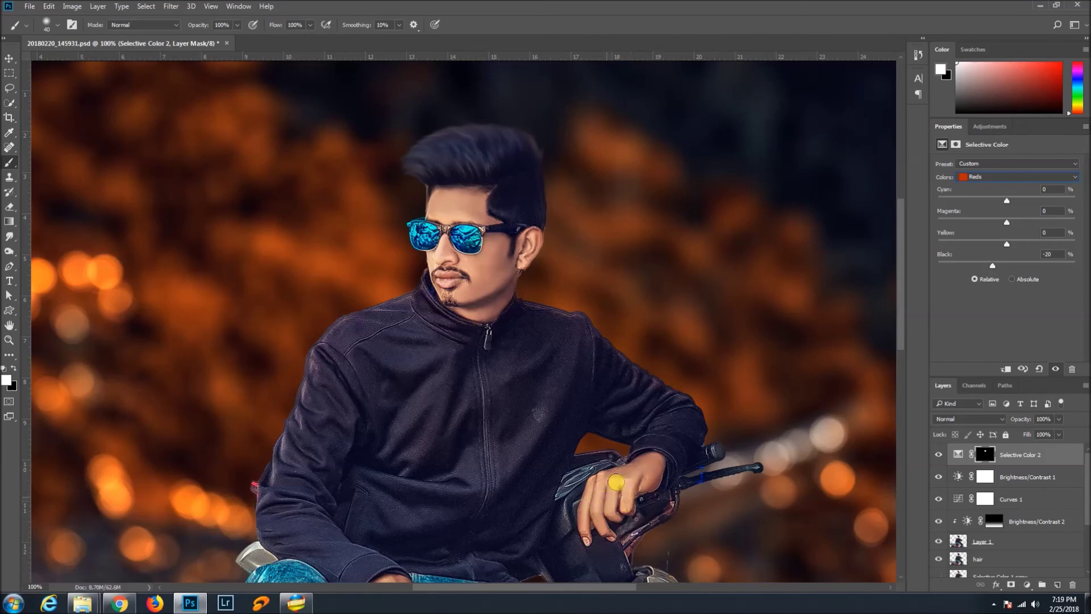
pyautogui.hotkey('ctrl', '-')
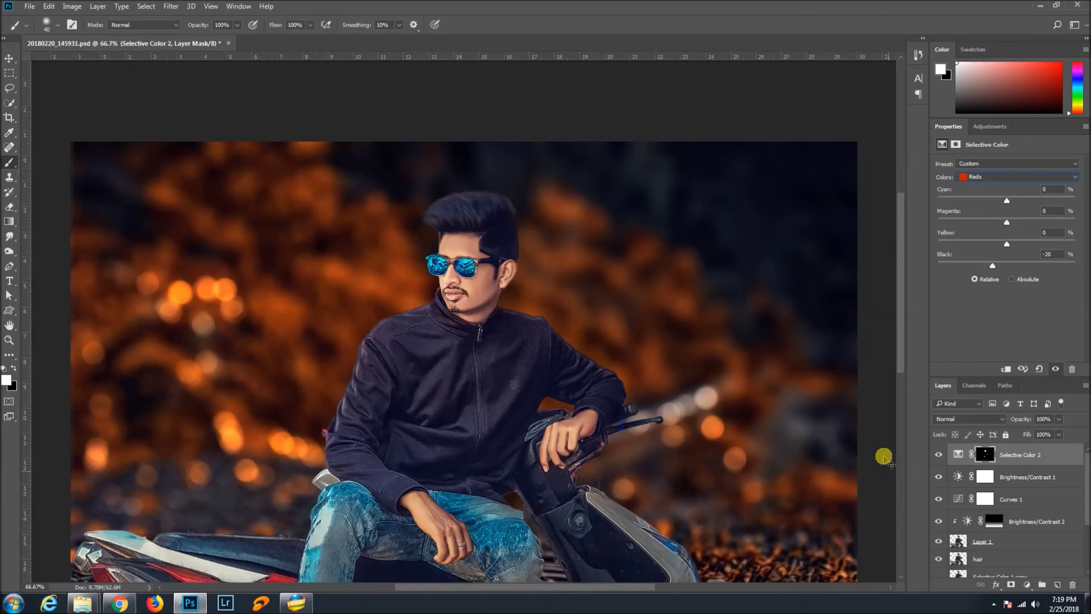
pyautogui.hotkey('ctrl', '-')
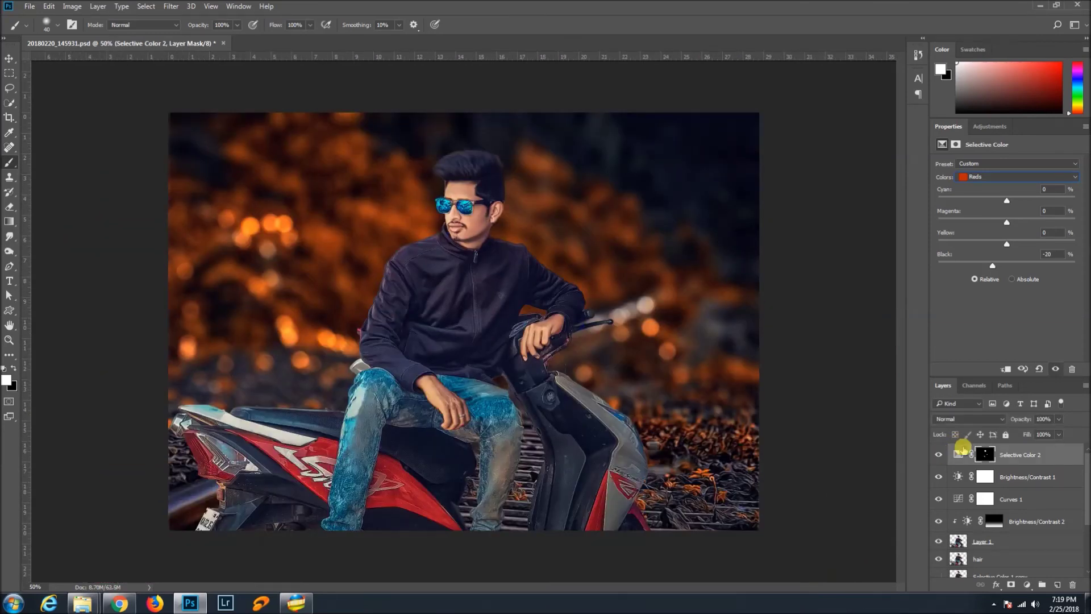
# Lower the Selective Color 2 layer's opacity to 72%.
pyautogui.moveTo(1047, 416); pyautogui.dragTo(1010, 425)
pyautogui.press('x')
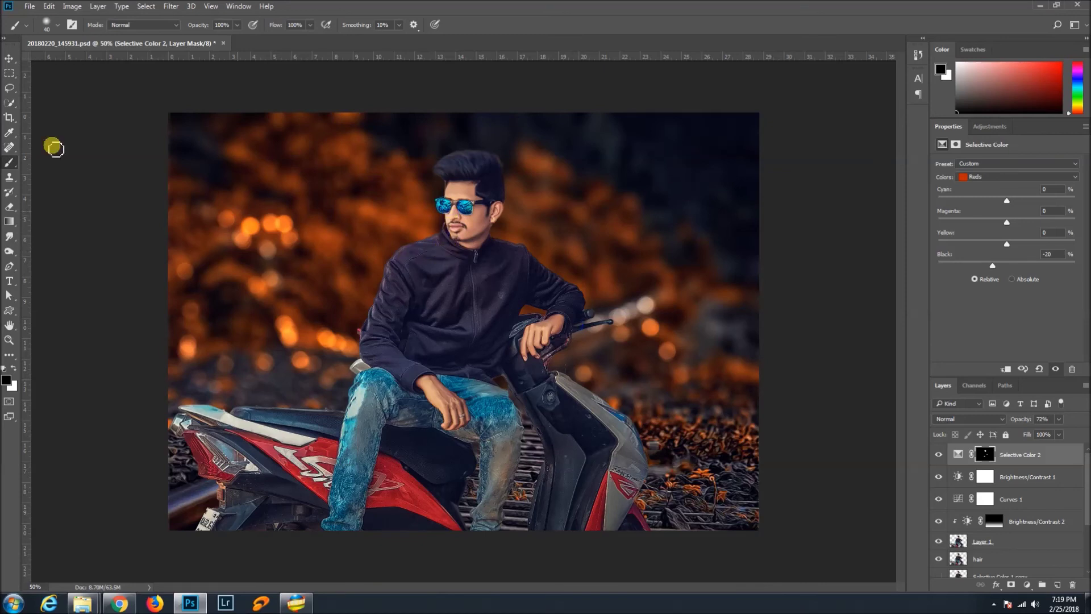
pyautogui.click(12, 59)
pyautogui.hotkey('ctrl', '-')
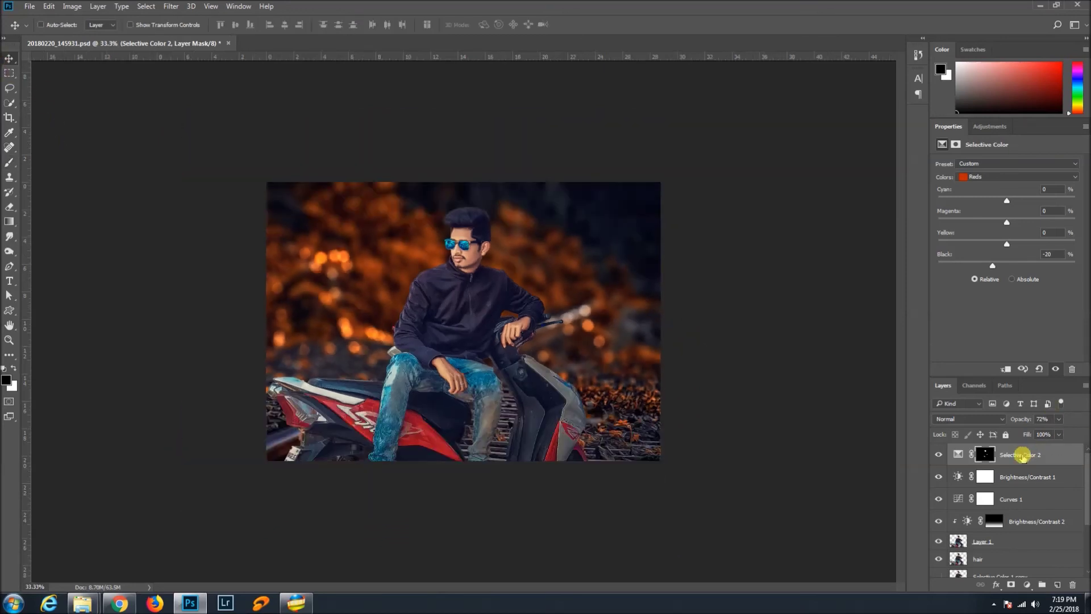
# Try out a Color Lookup adjustment layer, then delete it.
pyautogui.rightClick(1023, 456)
pyautogui.click(685, 476)
pyautogui.click(990, 127)
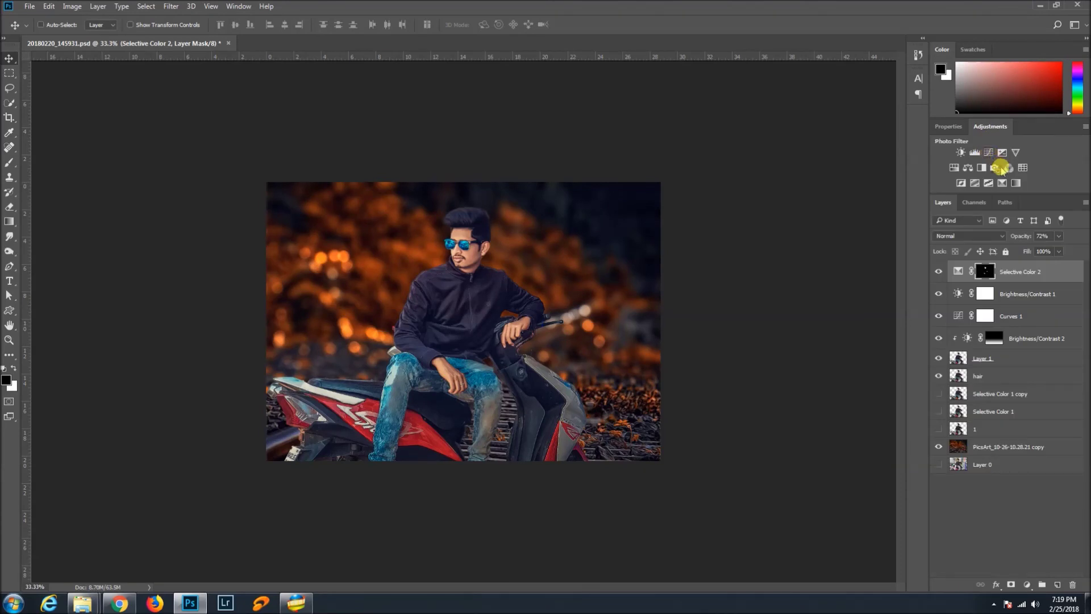
pyautogui.click(1022, 168)
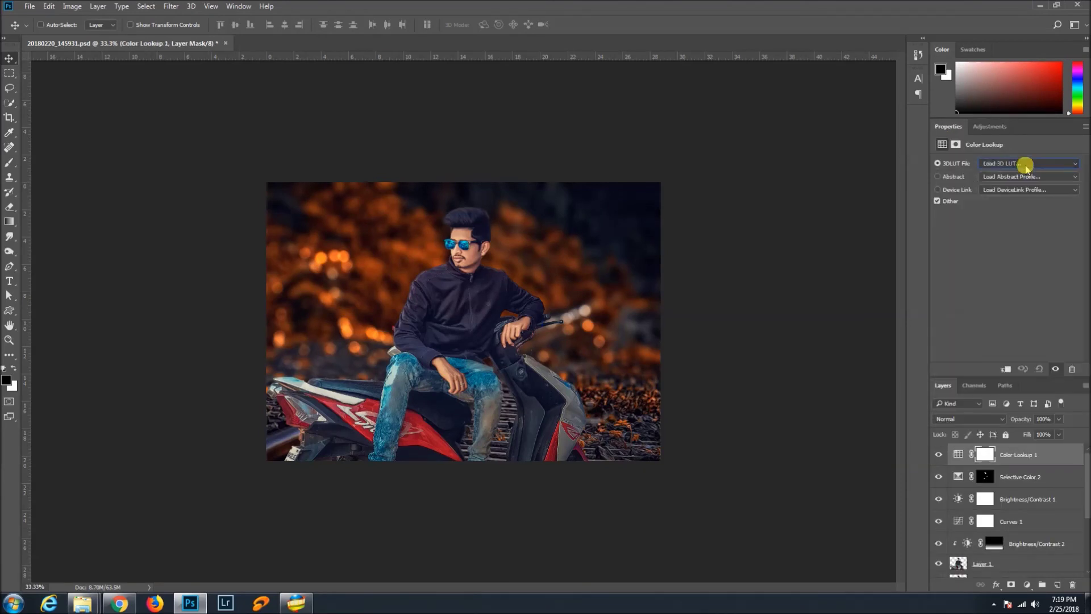
pyautogui.scroll(-1, 1026, 166)
pyautogui.scroll(-2, 1025, 166)
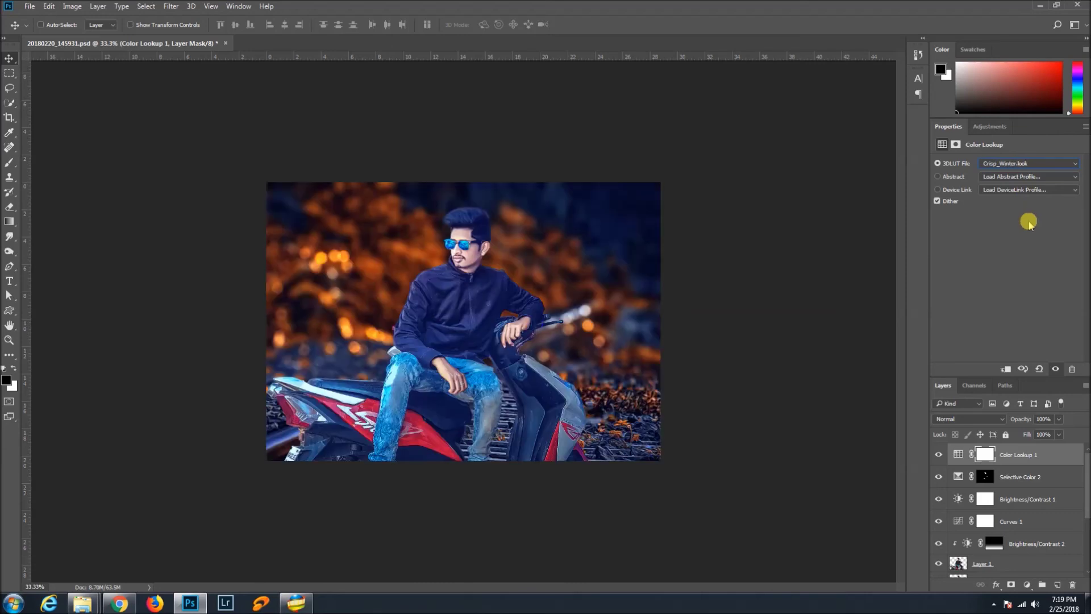
pyautogui.press('Down')
pyautogui.press('Down')
pyautogui.press('Down')
pyautogui.press('Delete')
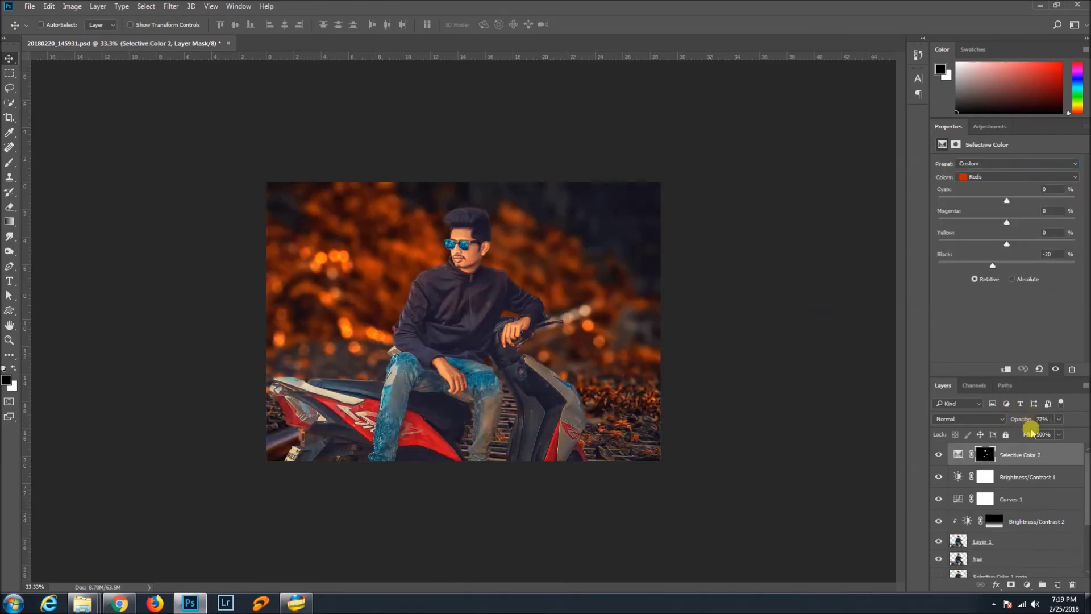
# Save the document and merge all visible layers into one.
pyautogui.click(990, 128)
pyautogui.hotkey('ctrl', 's')
pyautogui.rightClick(1029, 272)
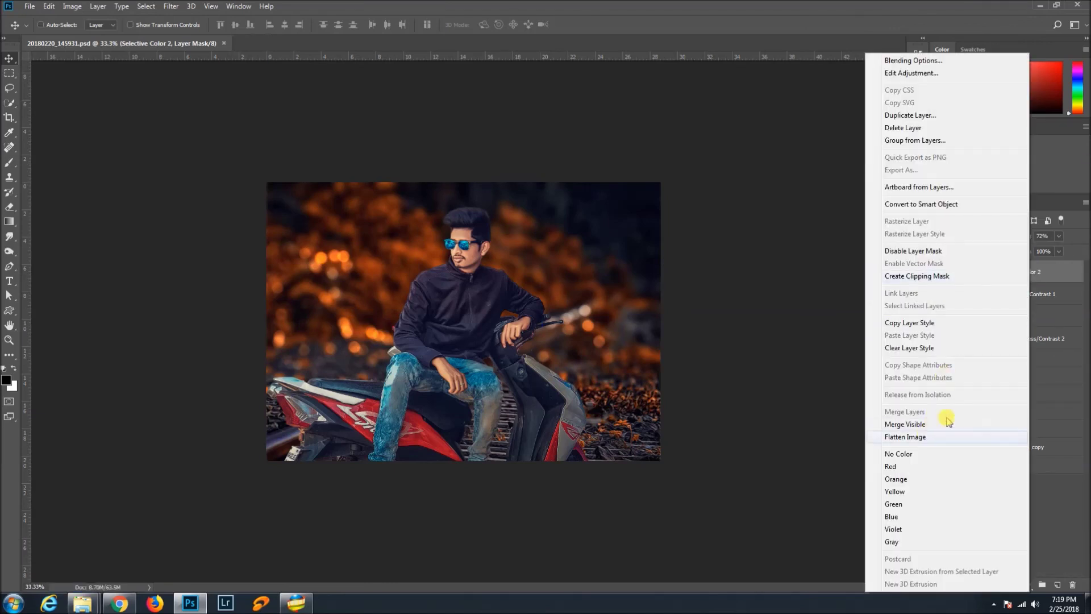
pyautogui.press('Escape')
pyautogui.rightClick(1007, 301)
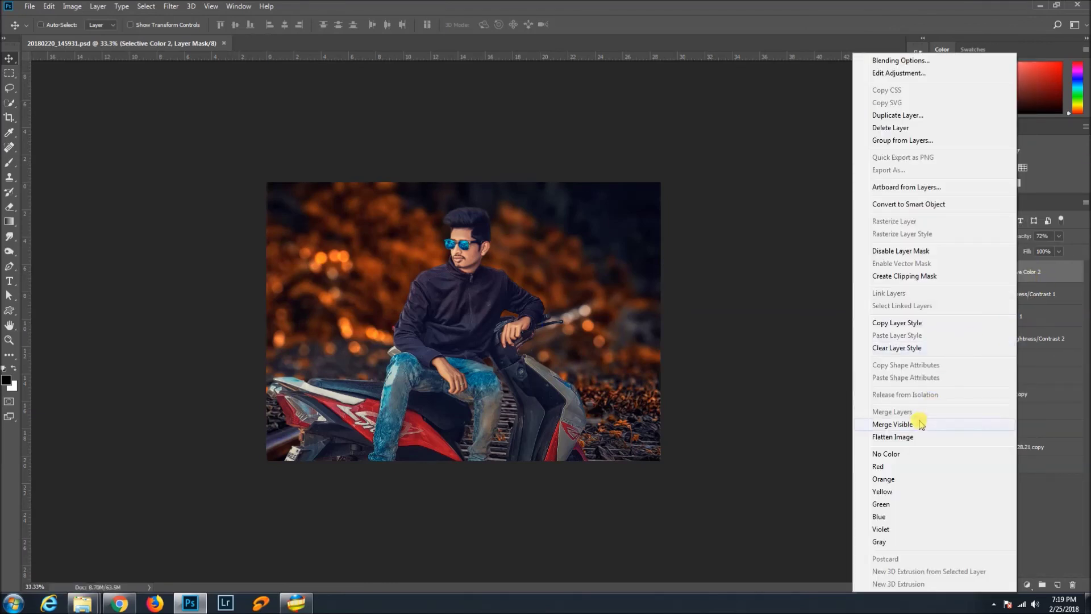
pyautogui.click(921, 421)
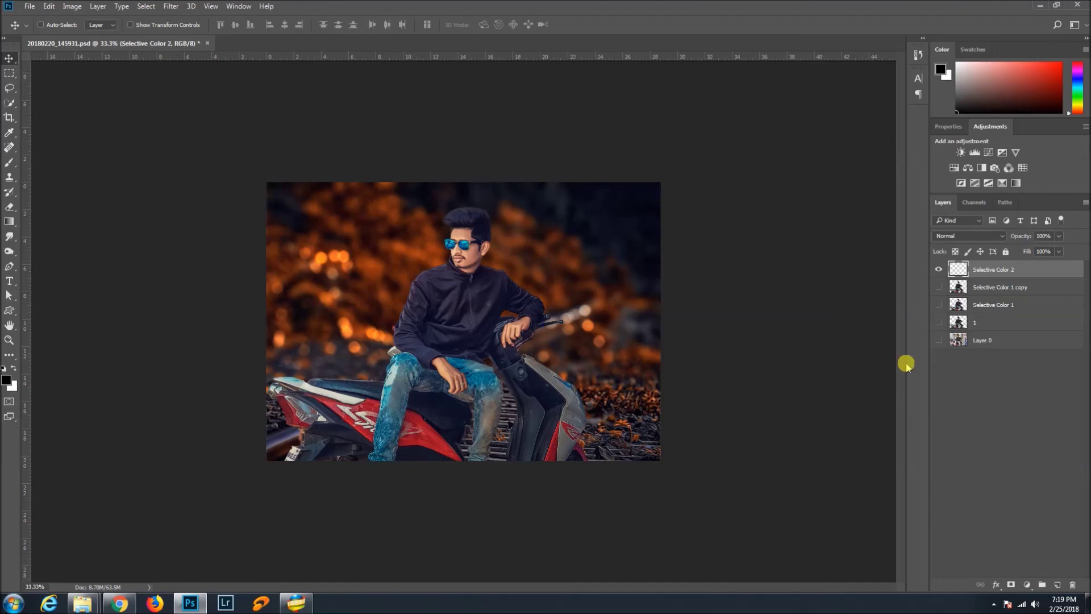
# Group the hidden leftover layers into Group 1 and duplicate the merged layer.
pyautogui.keyDown('ctrl'); pyautogui.click(984, 289); pyautogui.keyUp('ctrl')
pyautogui.click(988, 290)
pyautogui.keyDown('shift'); pyautogui.click(986, 321); pyautogui.keyUp('shift')
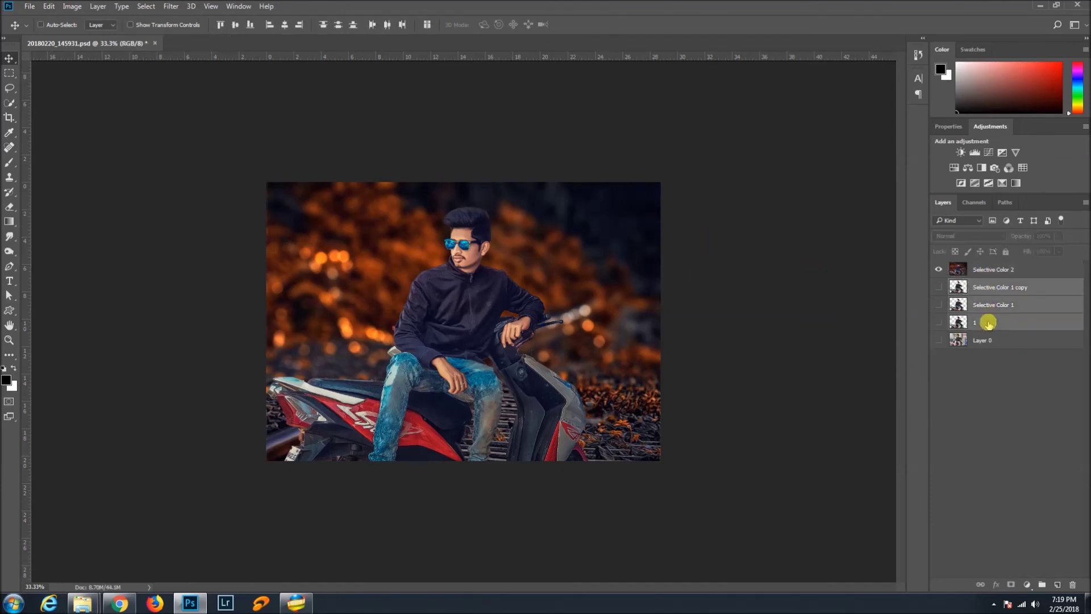
pyautogui.hotkey('ctrl', 'g')
pyautogui.click(974, 271)
pyautogui.hotkey('ctrl', 'j')
pyautogui.click(171, 6)
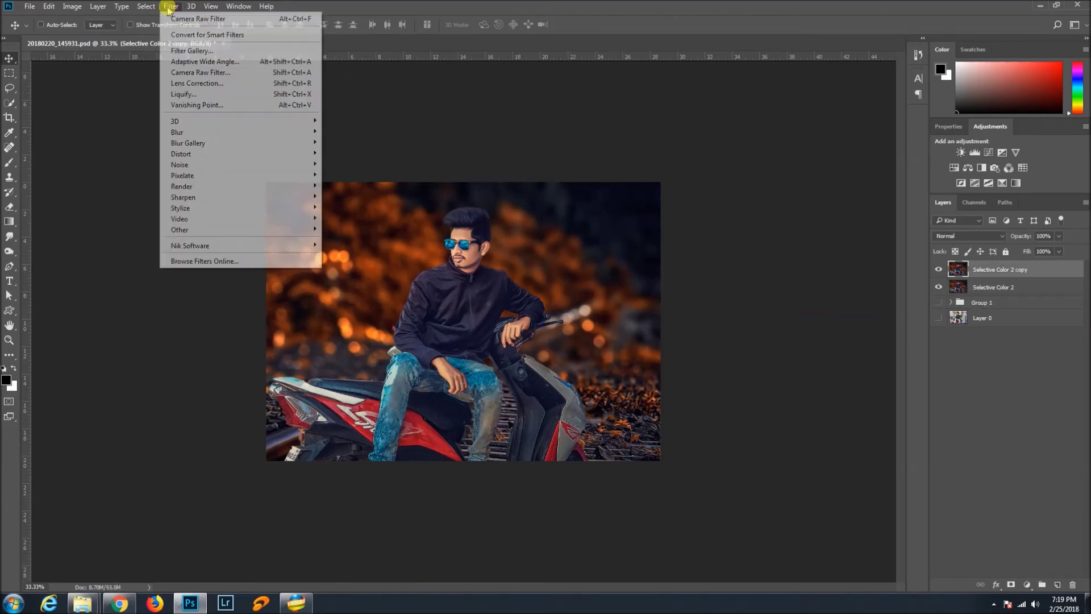
# In Camera Raw, lower highlights, lift shadows and add a moderate vibrance boost.
pyautogui.click(207, 72)
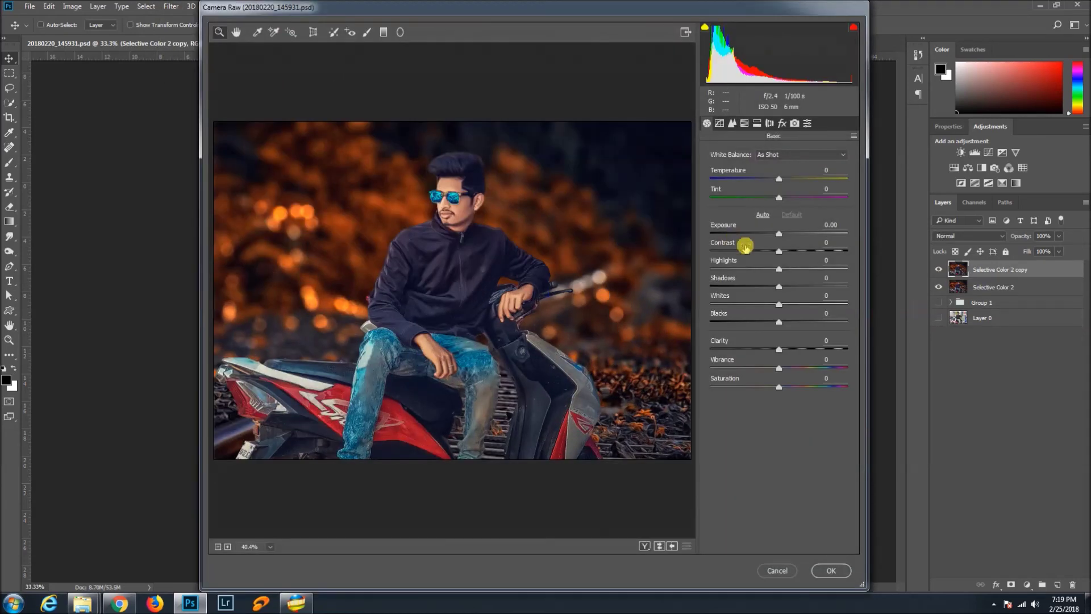
pyautogui.moveTo(780, 269)
pyautogui.mouseDown()
pyautogui.moveTo(766, 269)
pyautogui.moveTo(797, 288)
pyautogui.moveTo(787, 304)
pyautogui.mouseUp()
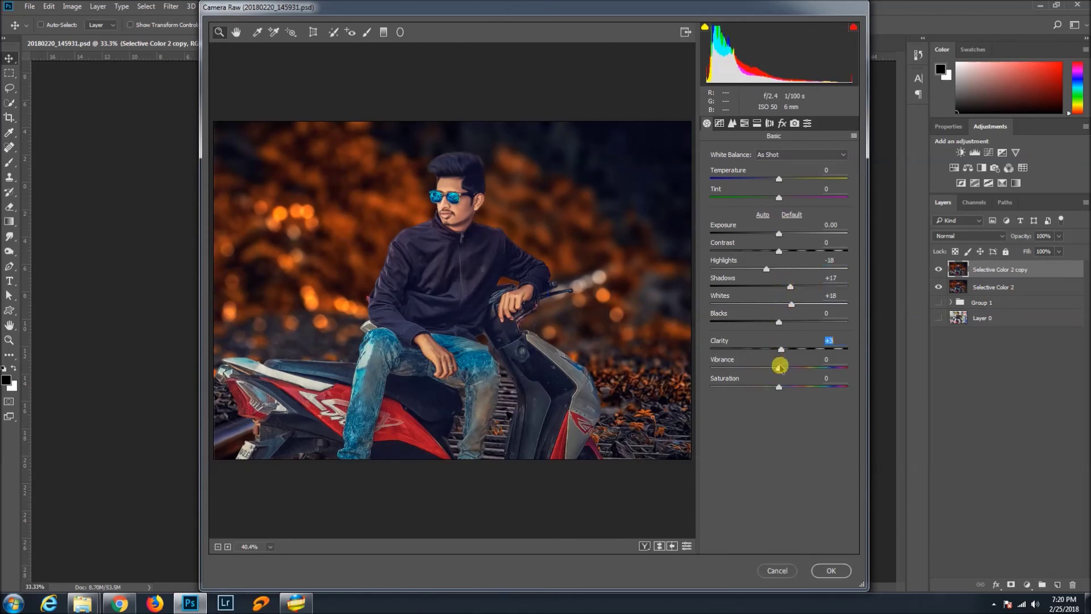
pyautogui.moveTo(779, 367); pyautogui.dragTo(792, 368)
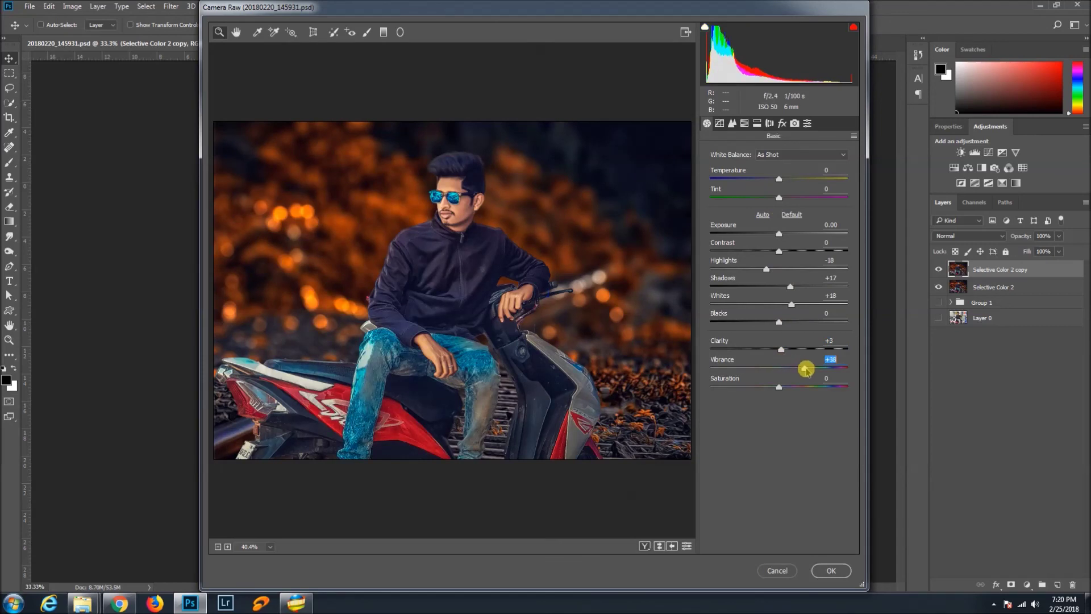
pyautogui.moveTo(803, 370); pyautogui.dragTo(793, 368)
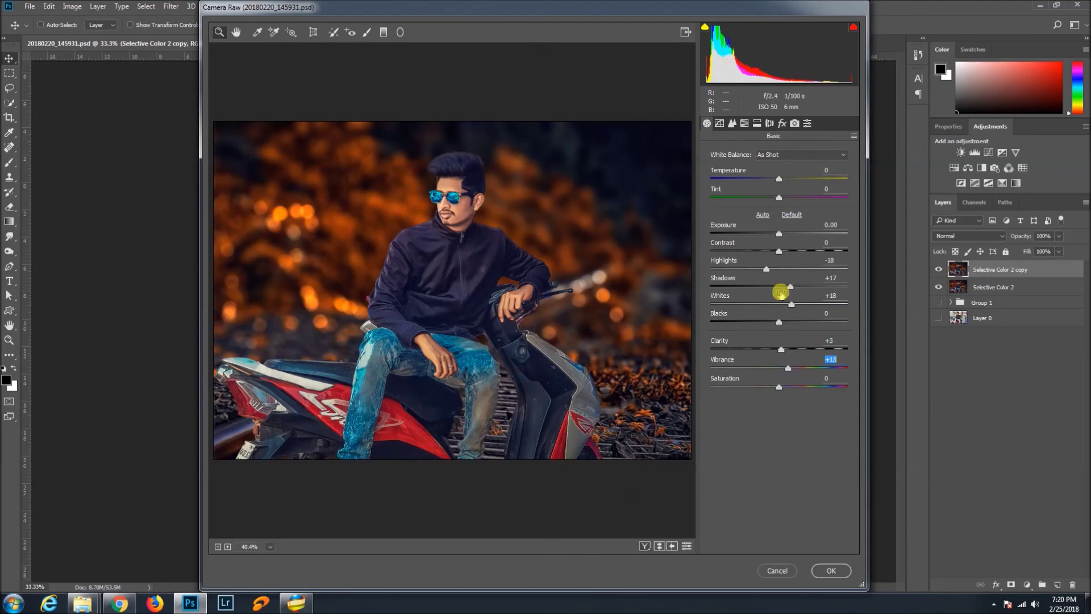
# Shift the hue of the blues slightly in the HSL panel.
pyautogui.click(745, 123)
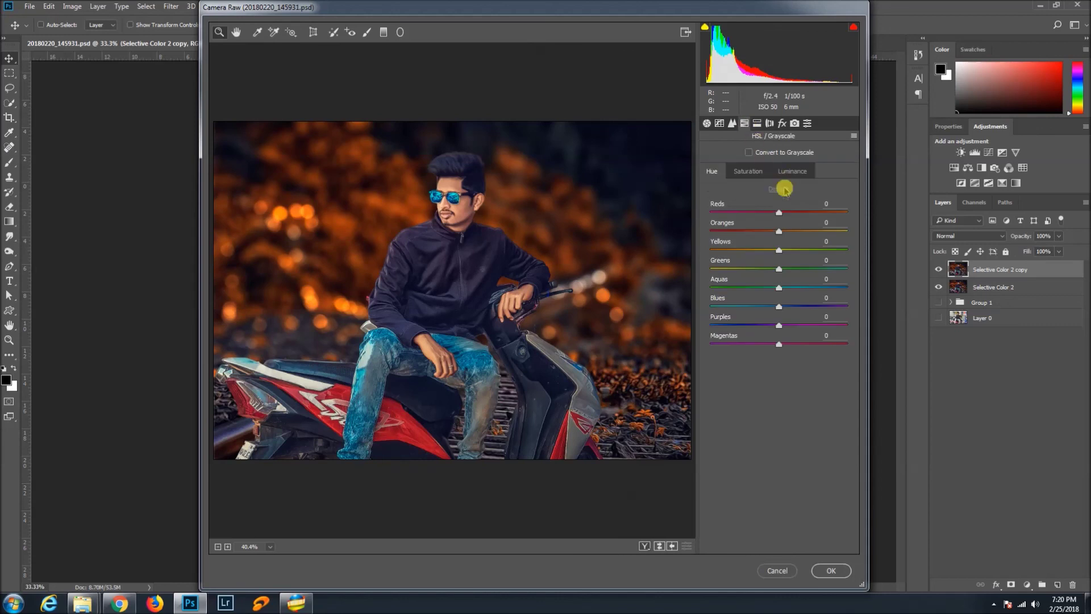
pyautogui.click(792, 171)
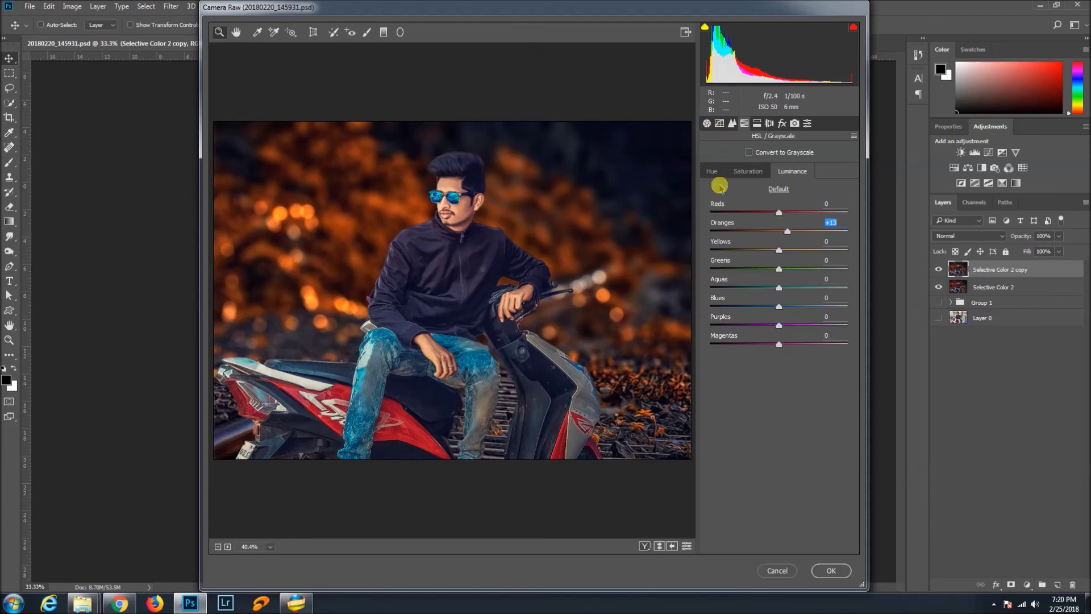
pyautogui.click(712, 171)
pyautogui.moveTo(779, 306); pyautogui.dragTo(803, 310)
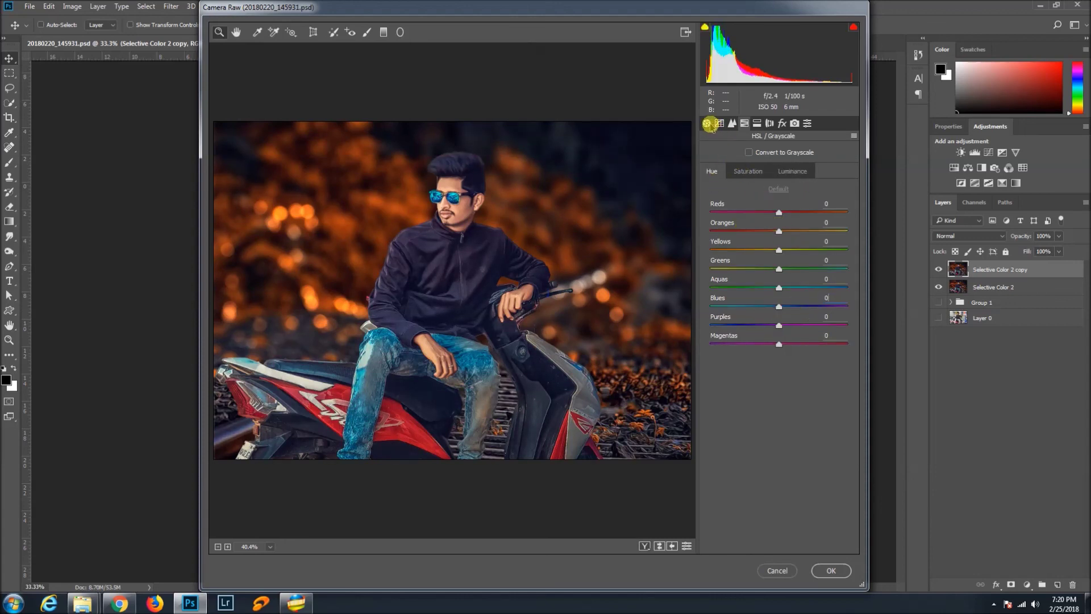
pyautogui.click(706, 123)
# Add sharpening and luminance noise reduction of 18, then apply the Camera Raw edits.
pyautogui.click(731, 124)
pyautogui.moveTo(712, 170)
pyautogui.mouseDown()
pyautogui.moveTo(752, 170)
pyautogui.moveTo(741, 171)
pyautogui.mouseUp()
pyautogui.moveTo(711, 264); pyautogui.dragTo(757, 264)
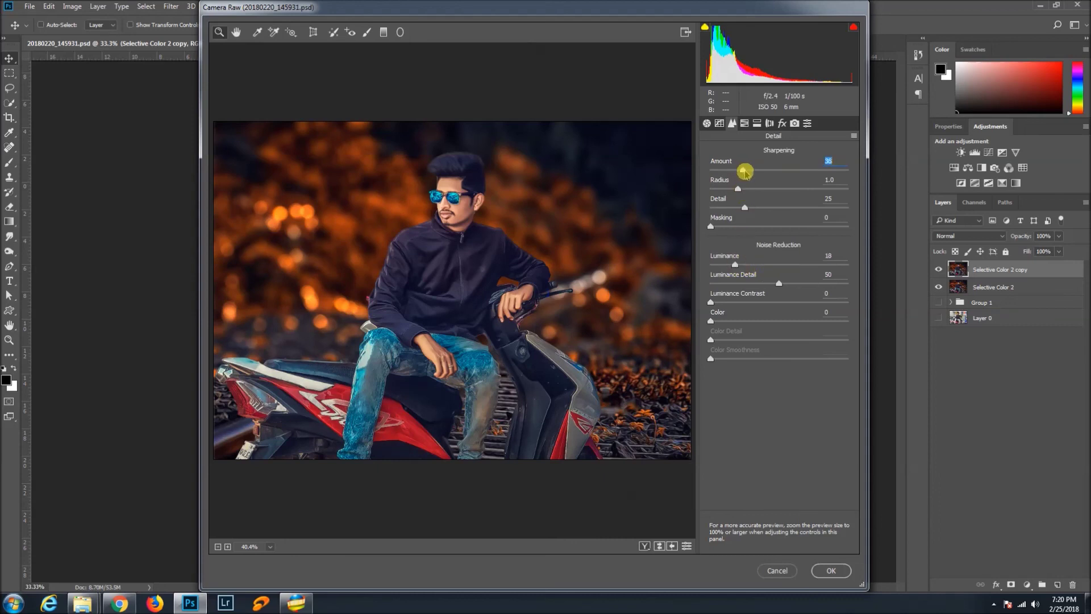
pyautogui.click(834, 570)
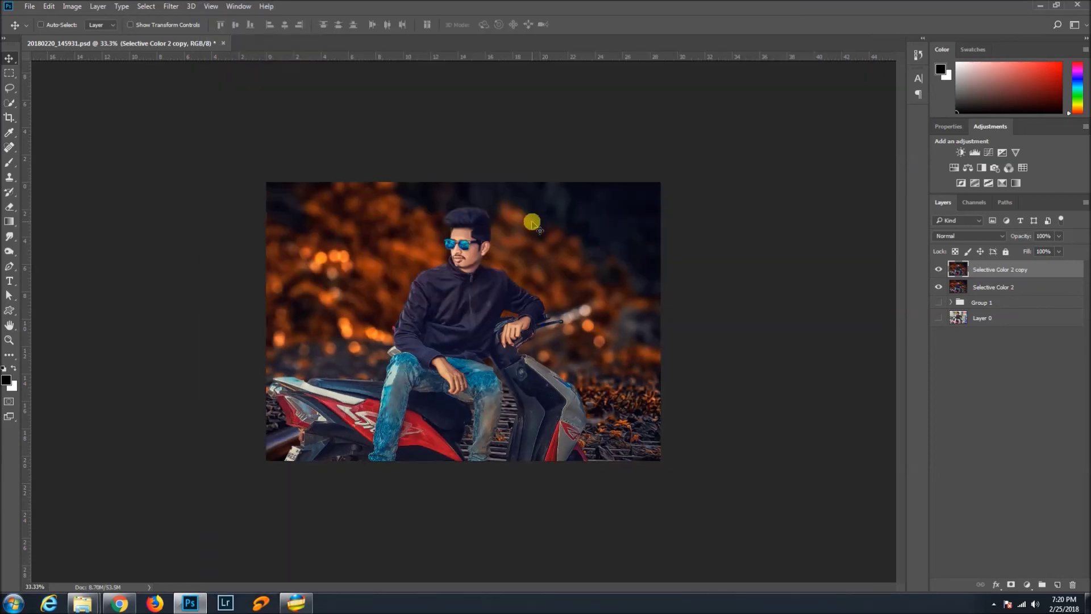
# Duplicate the top layer and apply an anisotropic Diffuse filter to it.
pyautogui.hotkey('ctrl', '0')
pyautogui.hotkey('ctrl', 'j')
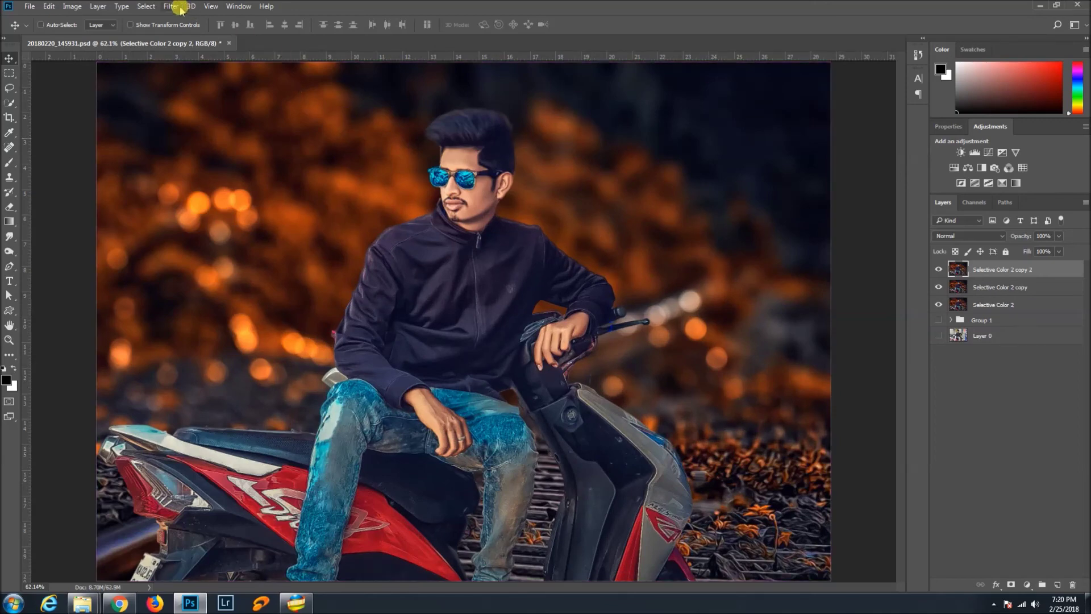
pyautogui.click(181, 9)
pyautogui.click(348, 214)
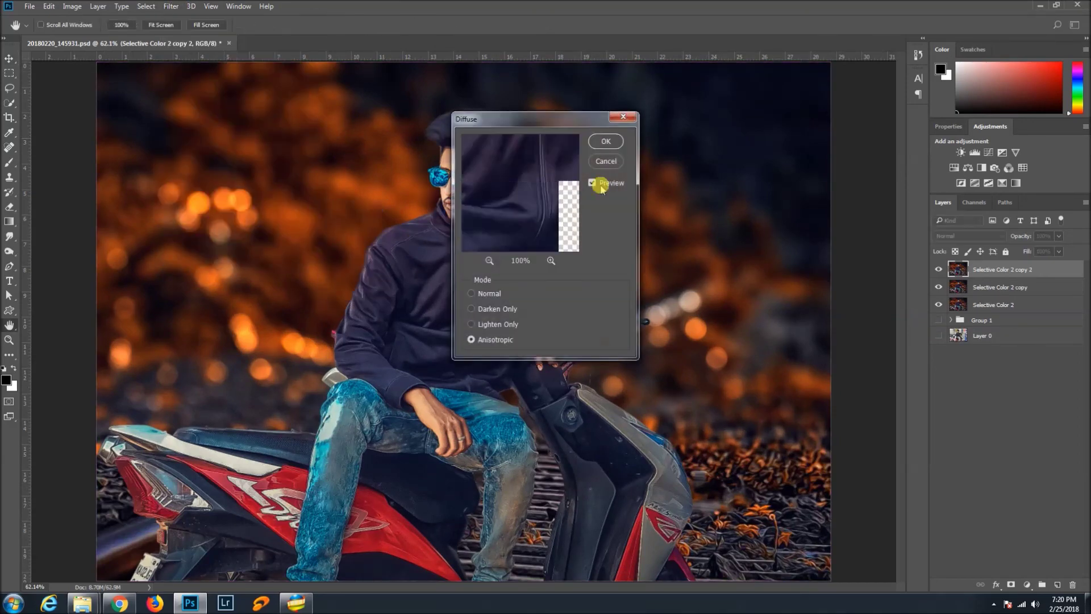
pyautogui.click(606, 141)
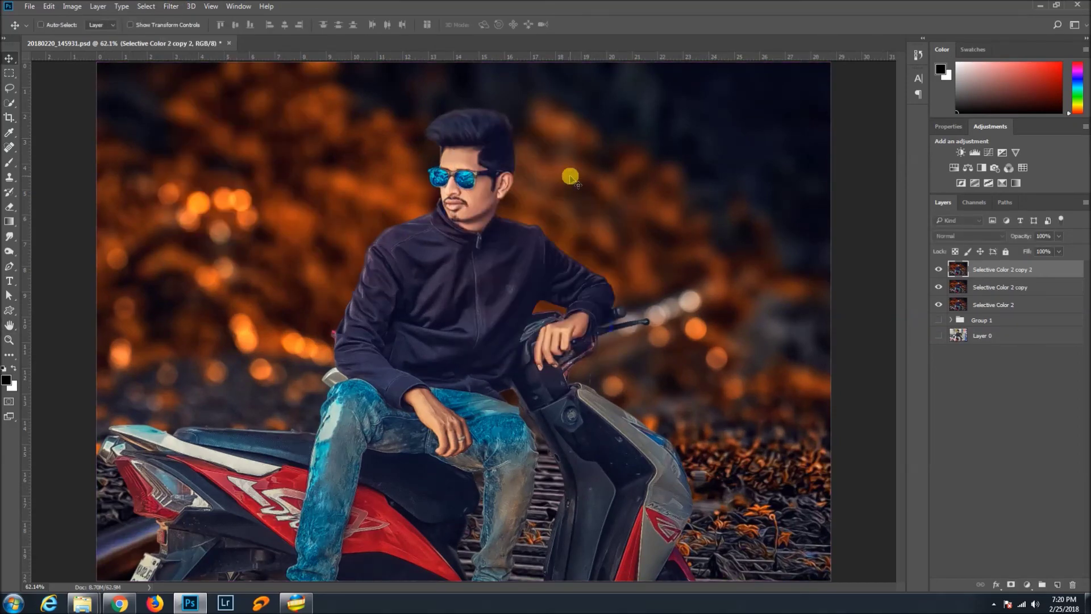
pyautogui.hotkey('ctrl', '-')
# Duplicate the top layer again and apply a High Pass filter.
pyautogui.click(966, 280)
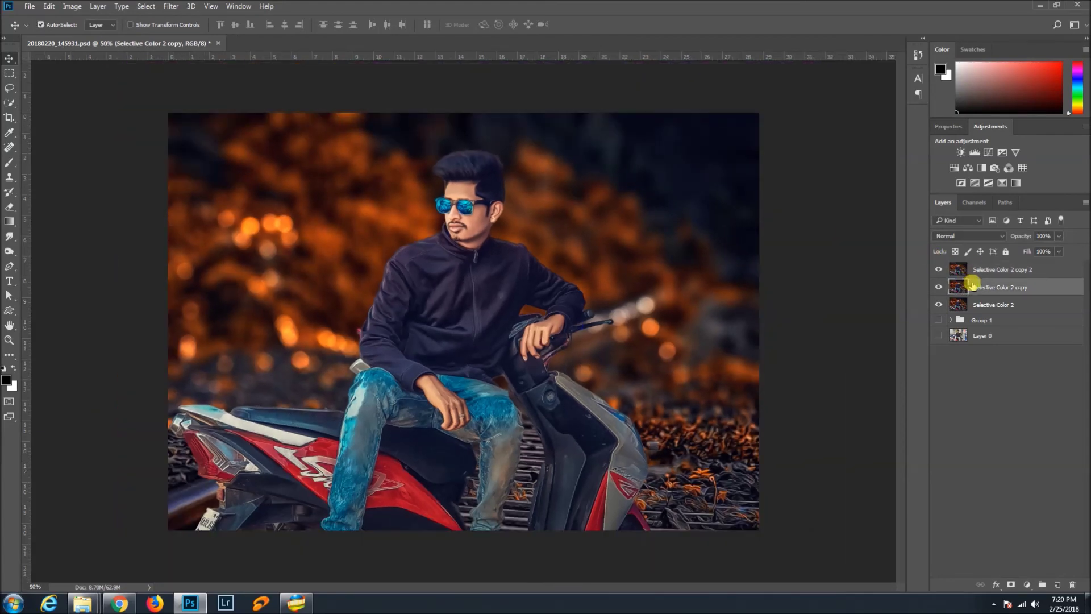
pyautogui.click(974, 269)
pyautogui.hotkey('ctrl', 'j')
pyautogui.click(172, 6)
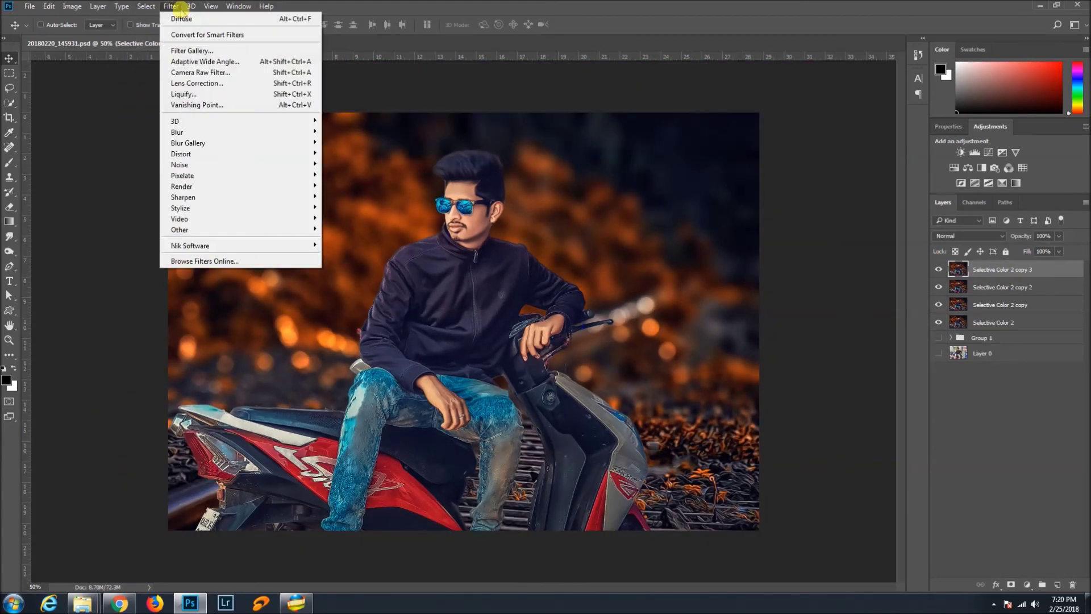
pyautogui.click(340, 240)
pyautogui.press('Return')
# Blend the High Pass layer in Linear Light at 48% opacity.
pyautogui.click(969, 235)
pyautogui.click(956, 375)
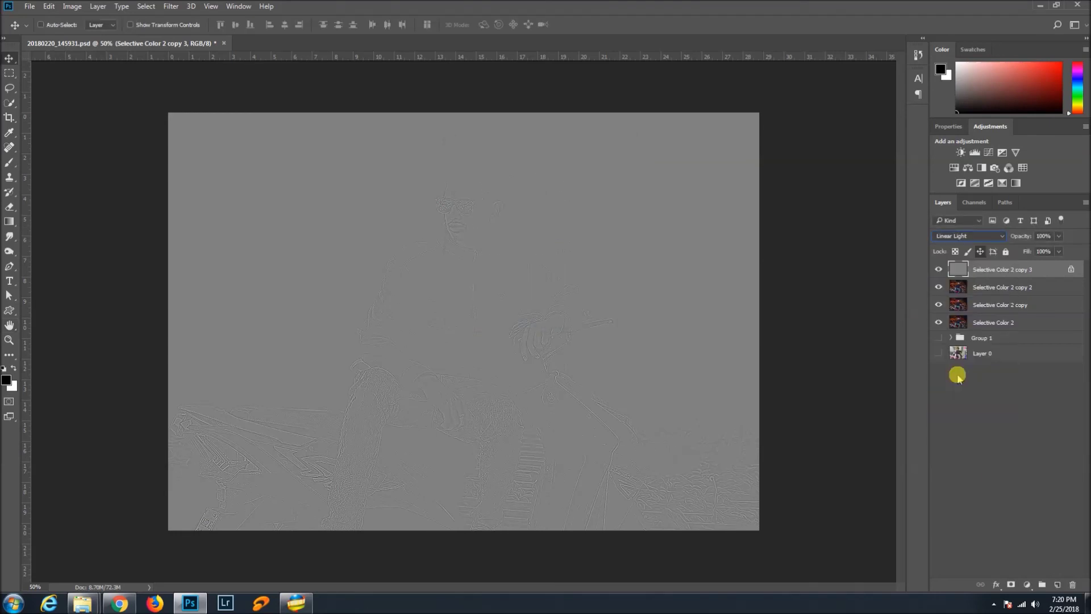
pyautogui.moveTo(1020, 236); pyautogui.dragTo(1002, 236)
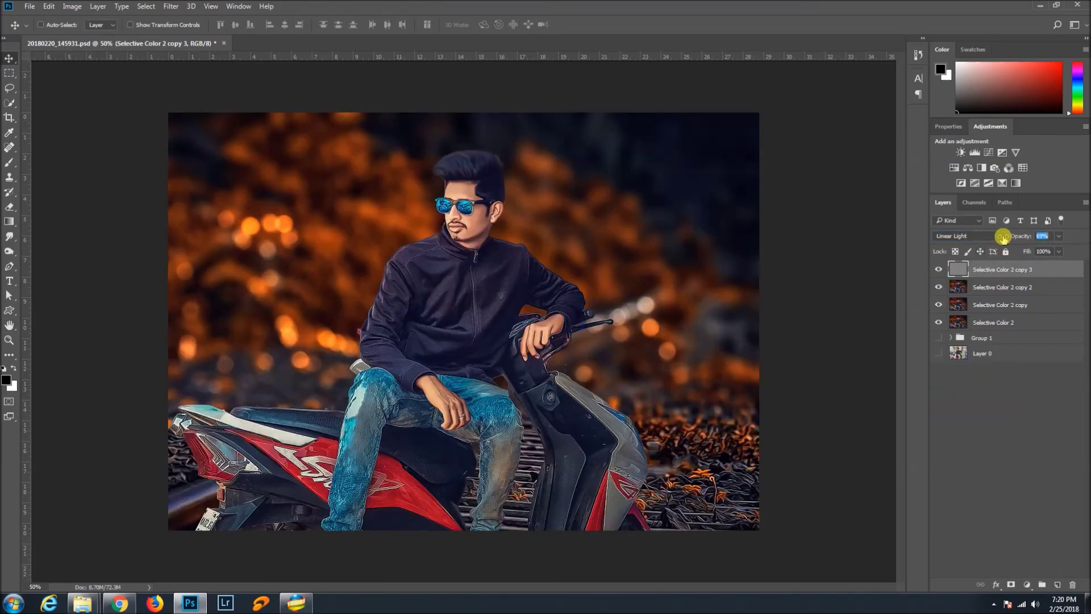
pyautogui.hotkey('ctrl', '+')
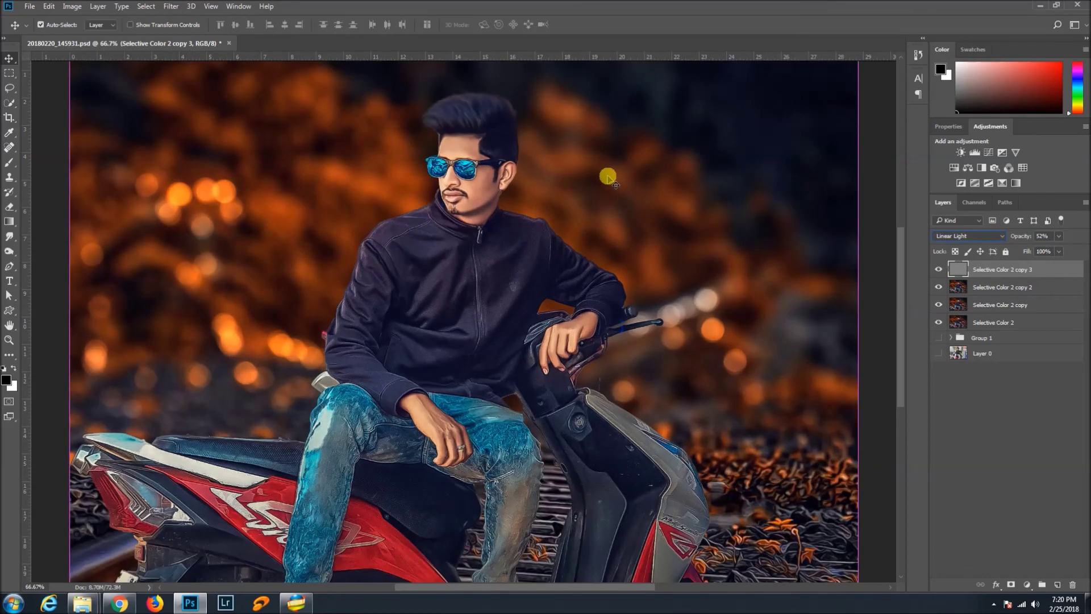
pyautogui.hotkey('ctrl', '-')
pyautogui.hotkey('ctrl', '-')
pyautogui.moveTo(1021, 236); pyautogui.dragTo(1016, 239)
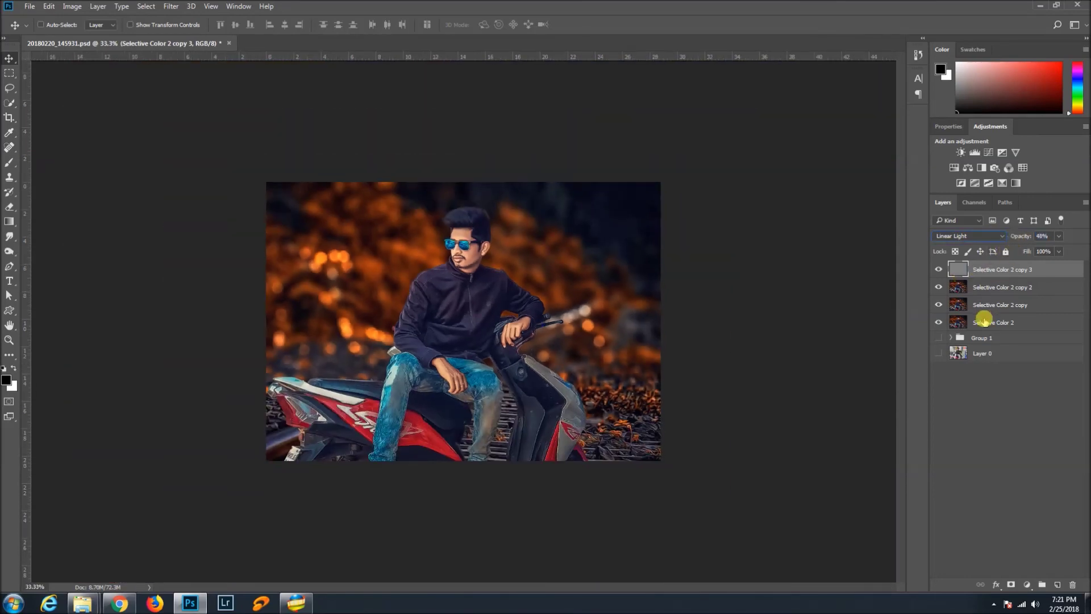
pyautogui.keyDown('shift'); pyautogui.click(992, 339); pyautogui.keyUp('shift')
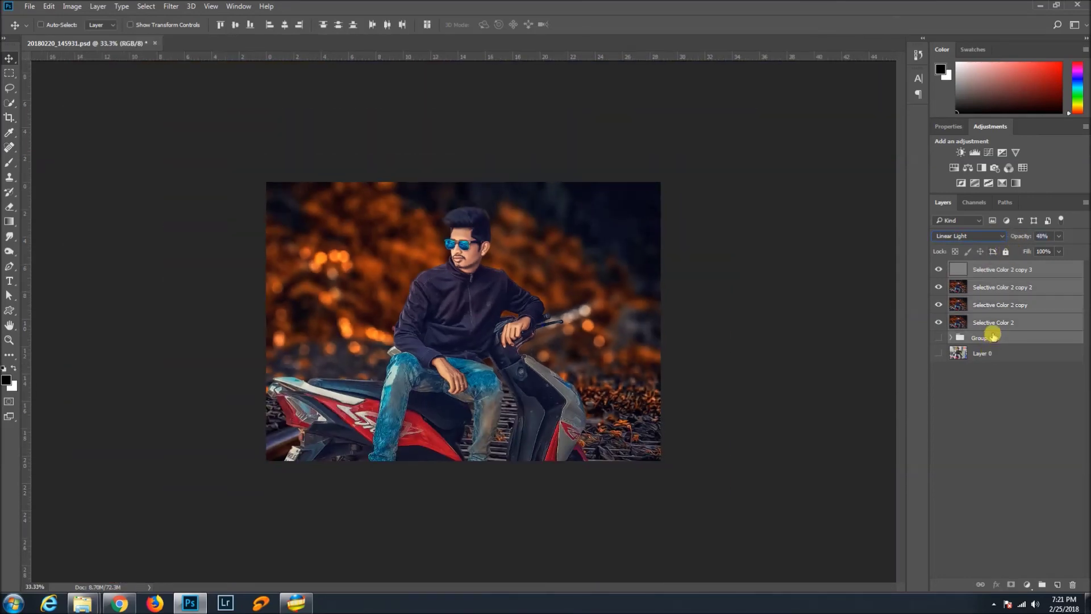
# Merge the top layers down through Group 1 into a single layer.
pyautogui.click(995, 271)
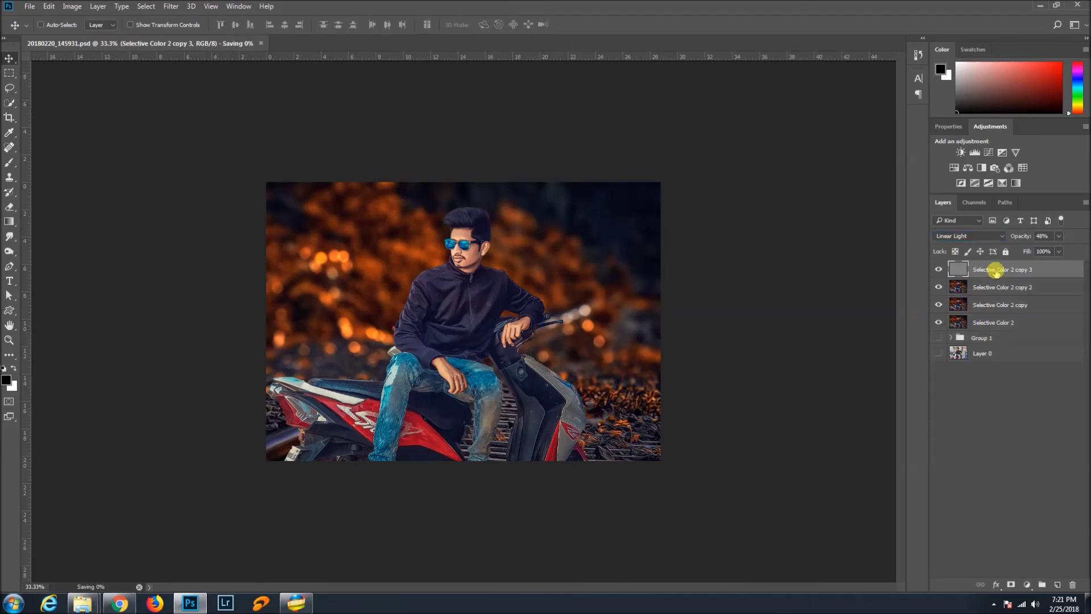
pyautogui.keyDown('shift'); pyautogui.click(996, 334); pyautogui.keyUp('shift')
pyautogui.rightClick(996, 334)
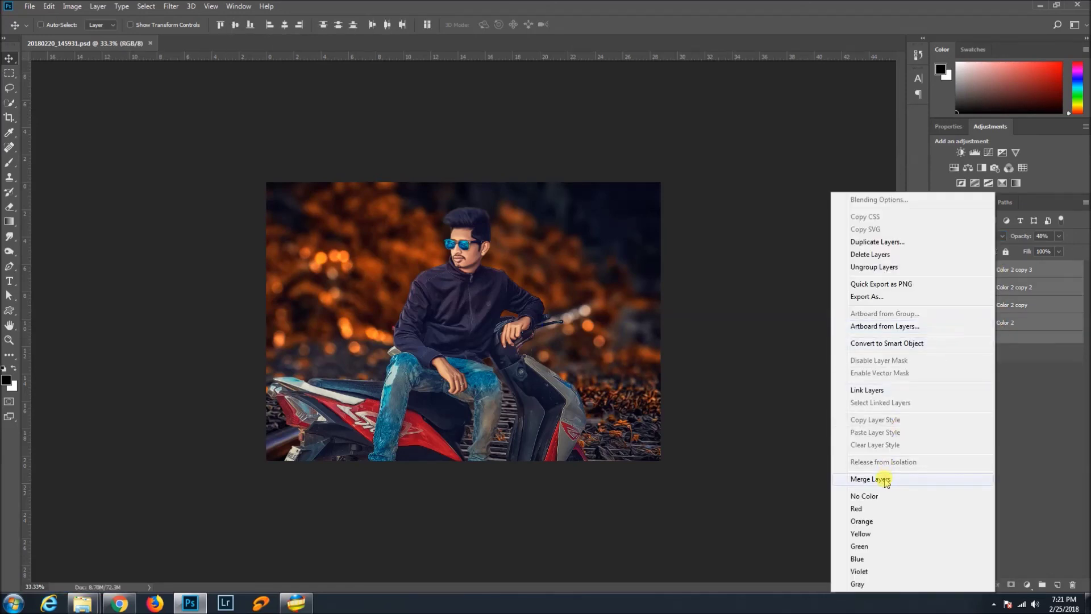
pyautogui.click(884, 480)
# Toggle the merged layer's visibility to compare the edit with the original.
pyautogui.click(939, 276)
pyautogui.click(940, 276)
pyautogui.click(939, 277)
pyautogui.click(939, 271)
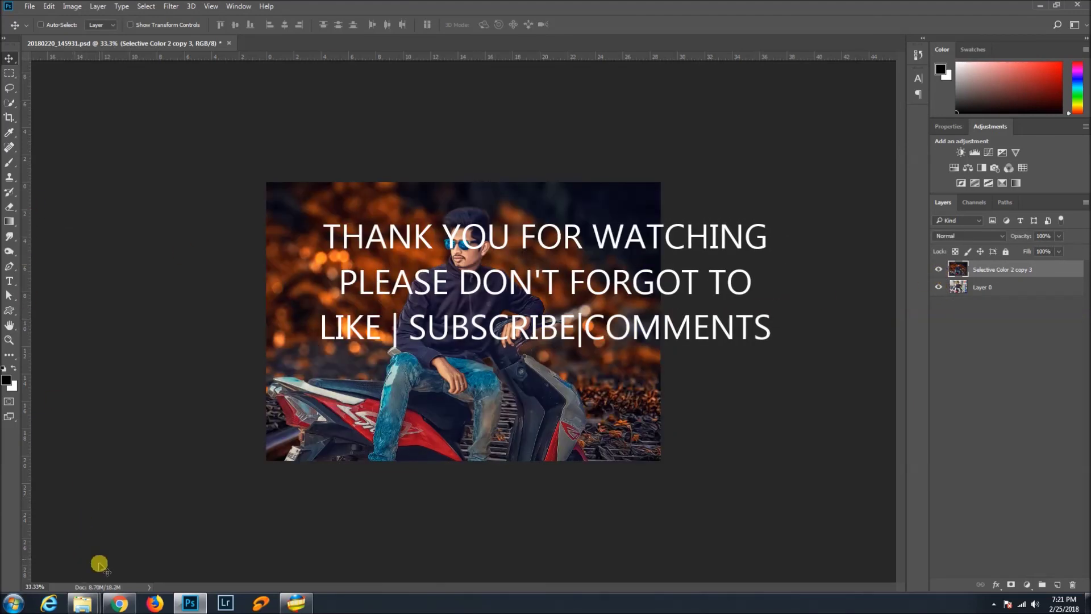
pyautogui.click(301, 604)
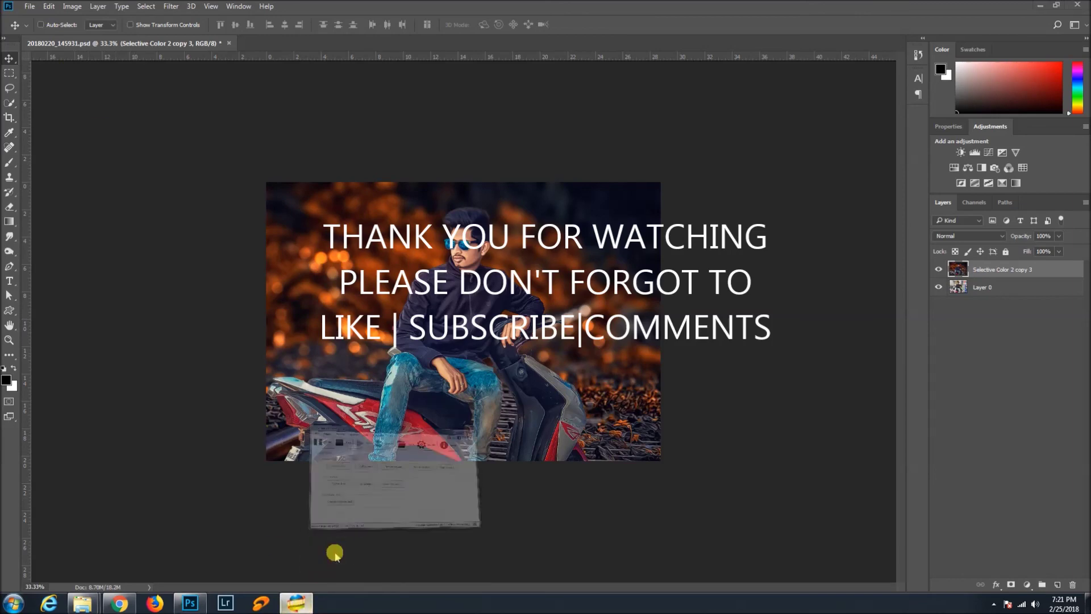